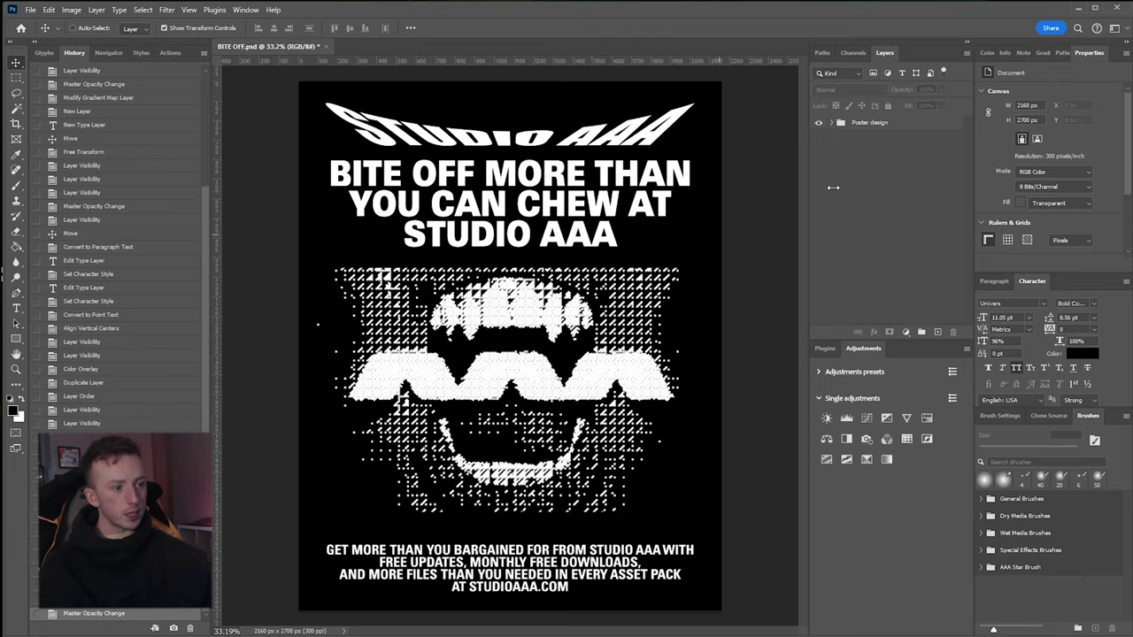
{"action": "scroll", "coordinate": [507, 373], "scroll_direction": "up", "scroll_amount": 10}
{"action": "scroll", "coordinate": [513, 372], "scroll_direction": "down", "scroll_amount": 7}
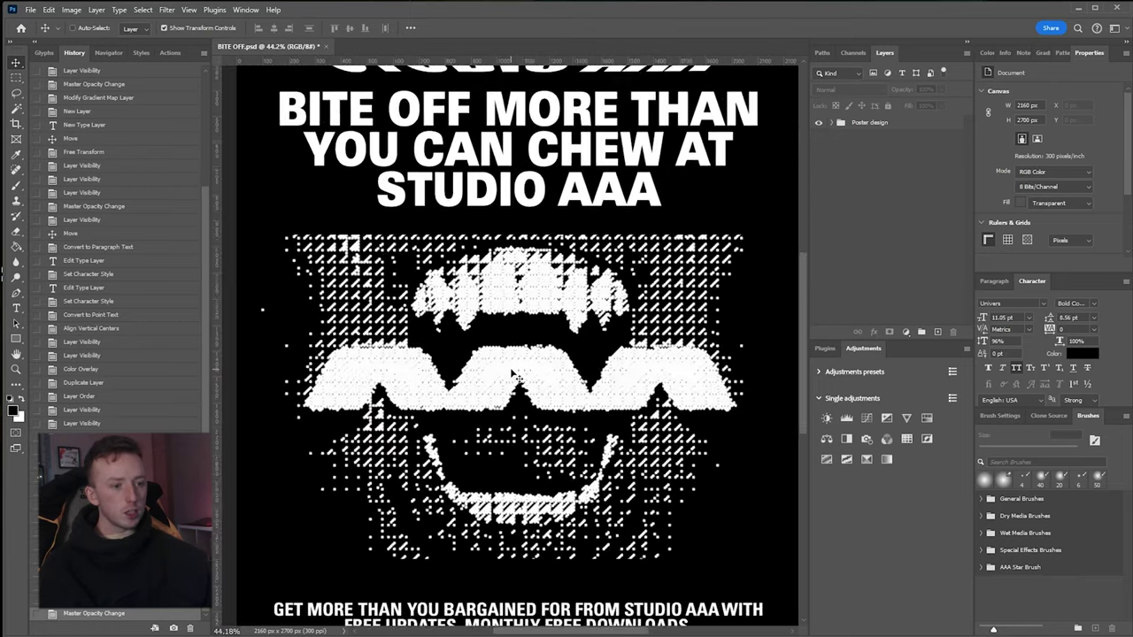
{"action": "scroll", "coordinate": [511, 371], "scroll_direction": "up", "scroll_amount": 2}
{"action": "scroll", "coordinate": [515, 375], "scroll_direction": "down", "scroll_amount": 3}
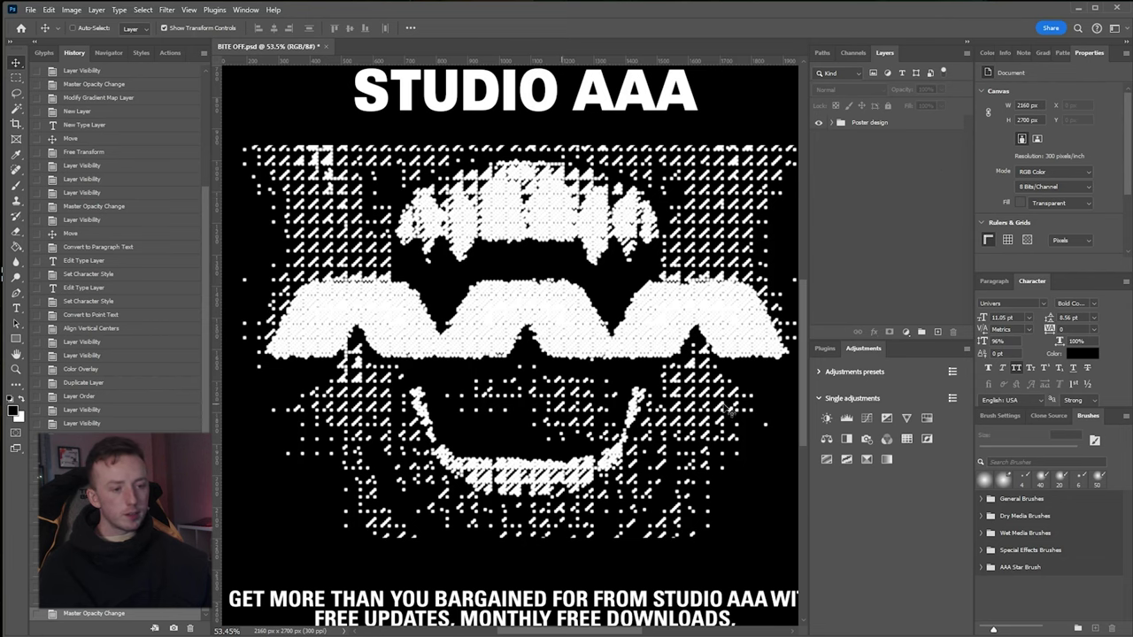
{"action": "key", "text": "ctrl+0"}
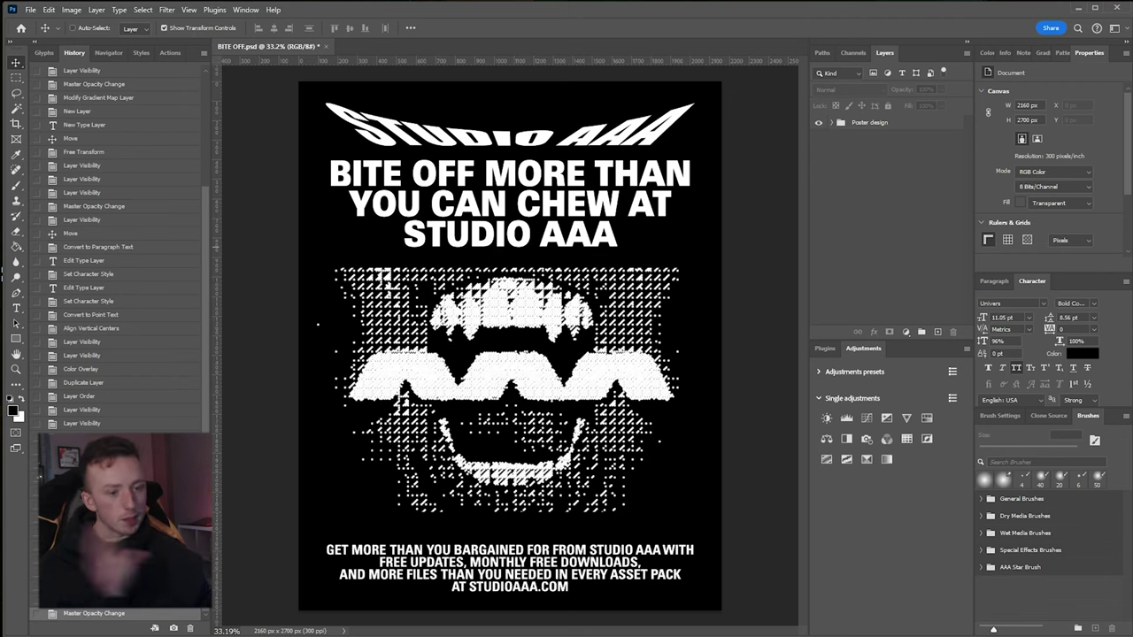
Place the textures STUDIOAAA-PRINTER-TRASH-FREE (1) and (3) into the poster document above the Poster design group and hide both layers.
{"action": "left_click_drag", "start_coordinate": [1132, 131], "coordinate": [609, 132]}
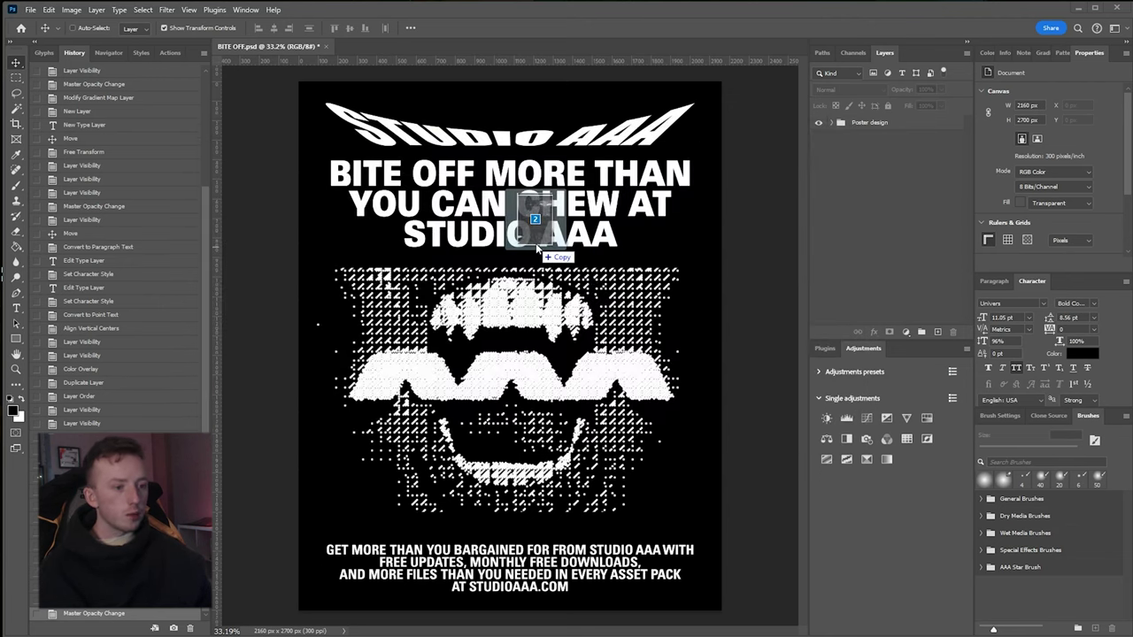
{"action": "left_click_drag", "start_coordinate": [536, 243], "coordinate": [536, 243]}
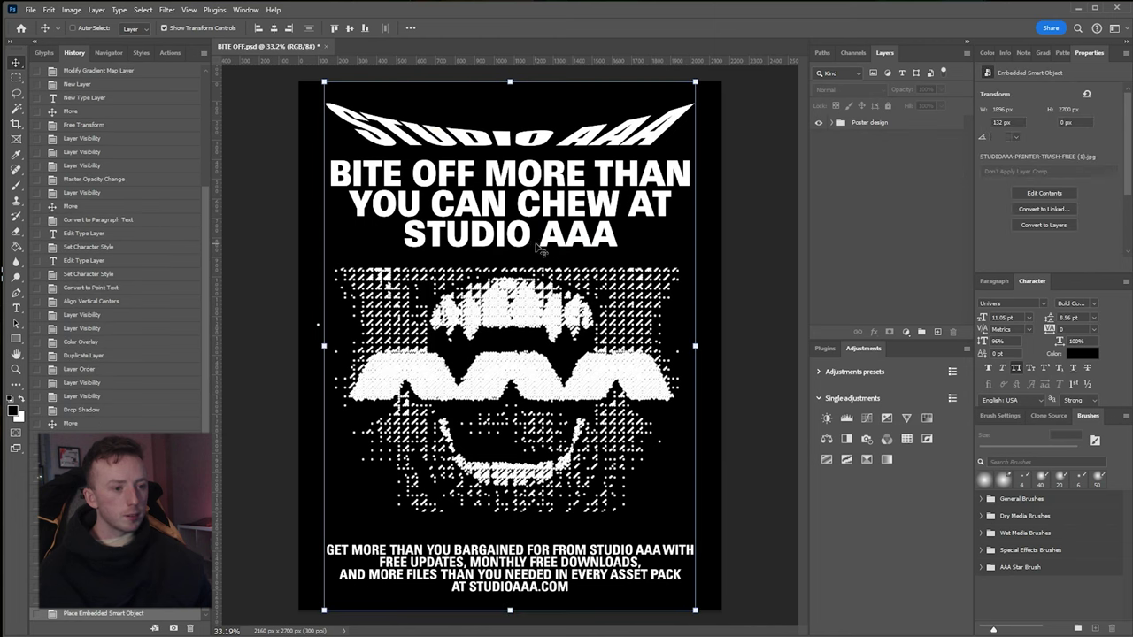
{"action": "left_click", "coordinate": [819, 126]}
{"action": "left_click", "coordinate": [818, 151]}
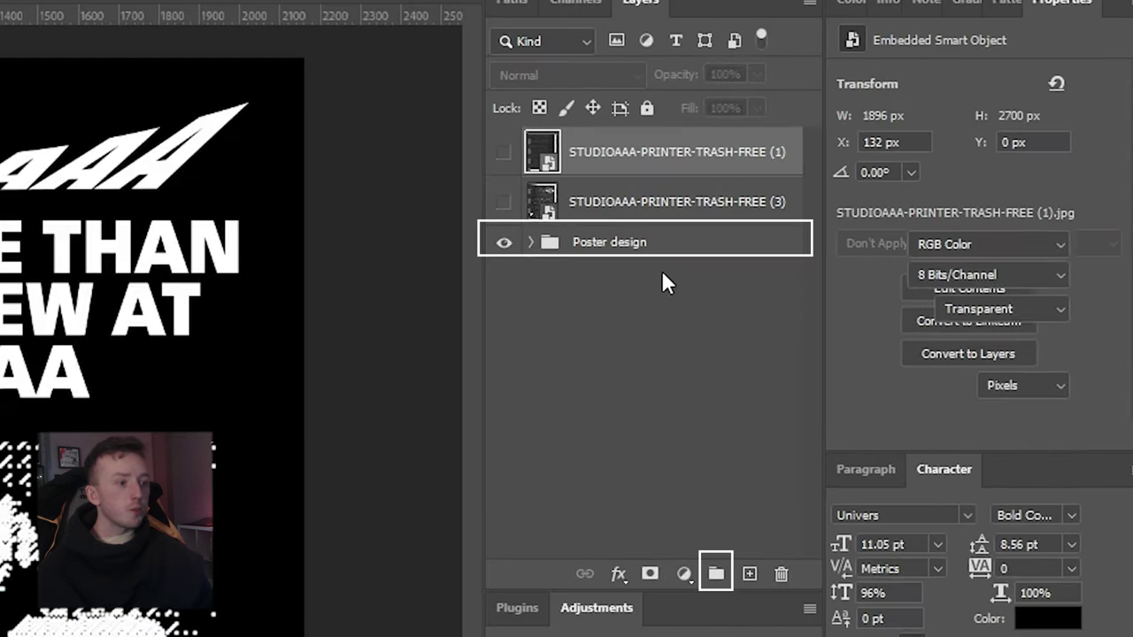
{"action": "left_click", "coordinate": [659, 242]}
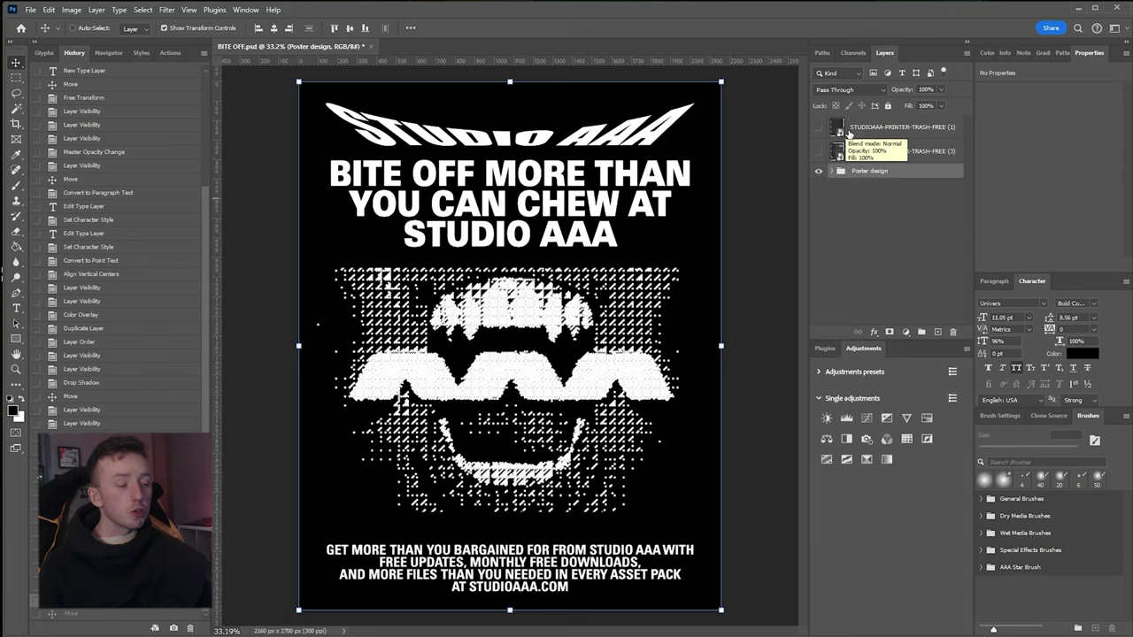
Show the STUDIOAAA-PRINTER-TRASH-FREE (1) texture and enlarge it to about 2722 x 3876 px so its white borders fall outside the canvas.
{"action": "left_click", "coordinate": [855, 131]}
{"action": "left_click", "coordinate": [820, 128]}
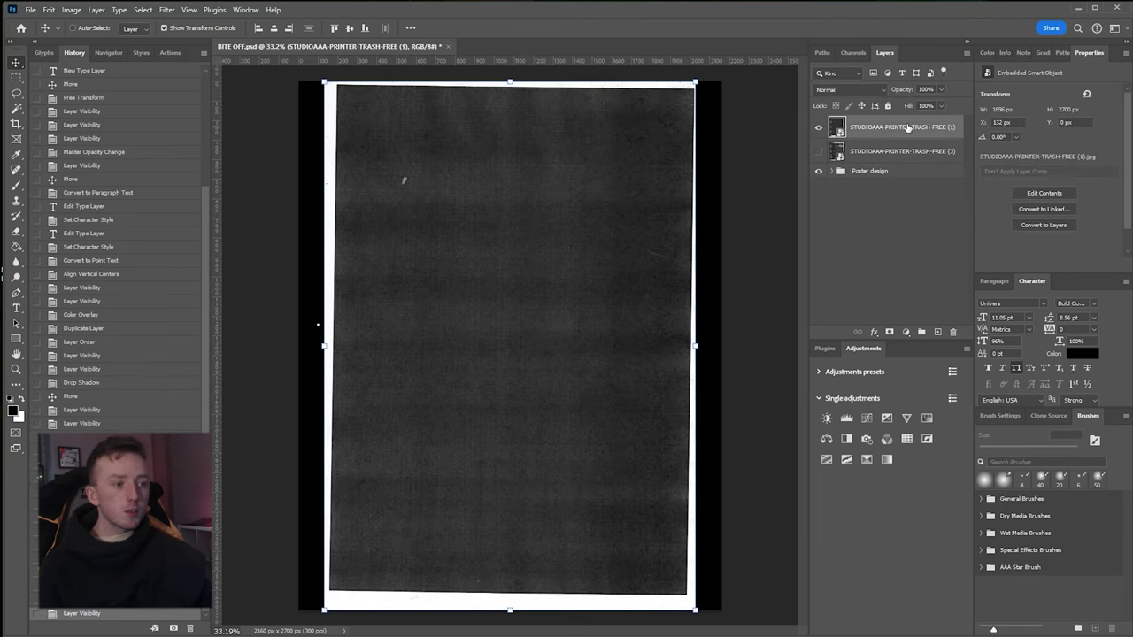
{"action": "key", "text": "ctrl+t"}
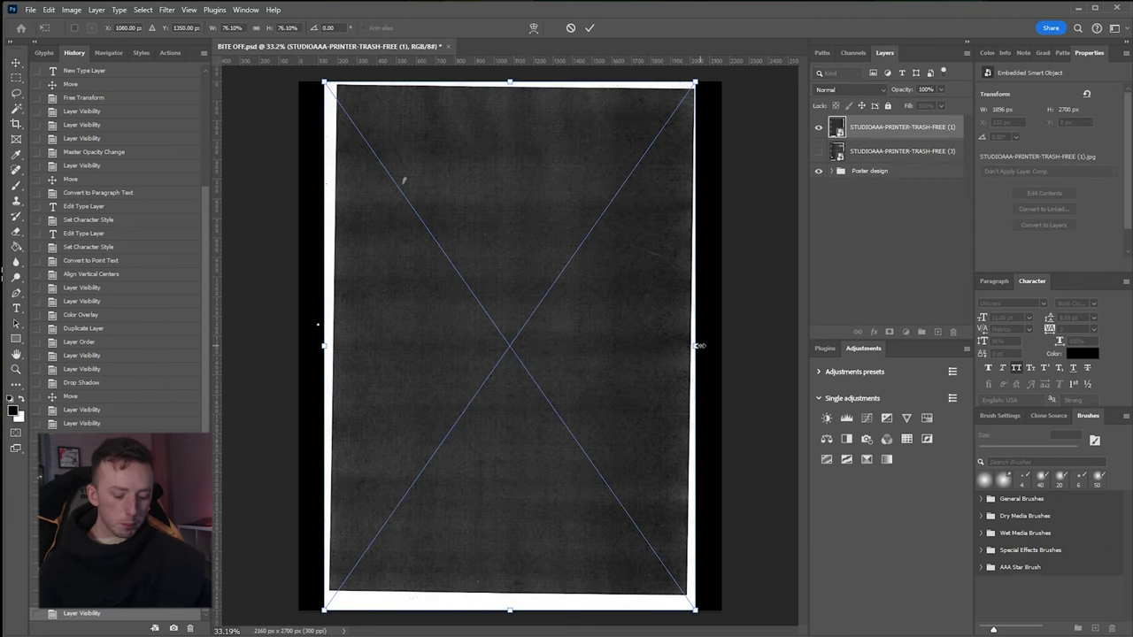
{"action": "left_click_drag", "start_coordinate": [698, 346], "coordinate": [782, 367]}
{"action": "key", "text": "Return"}
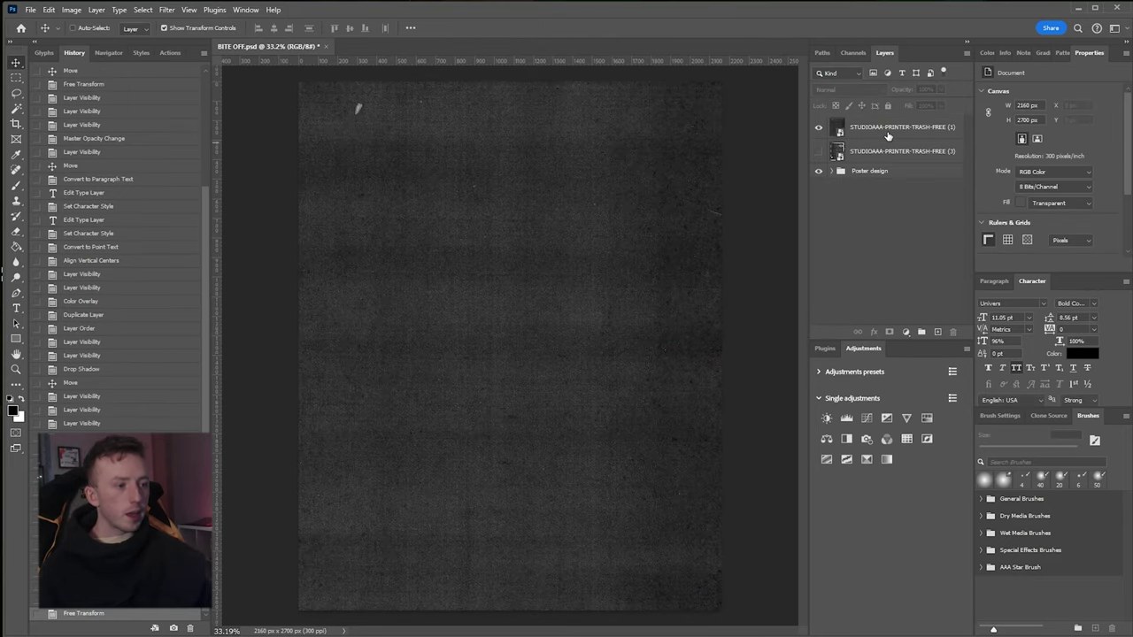
Set the STUDIOAAA-PRINTER-TRASH-FREE (1) layer's blend mode to Exclusion and move the texture up about 190 px.
{"action": "left_click", "coordinate": [849, 89]}
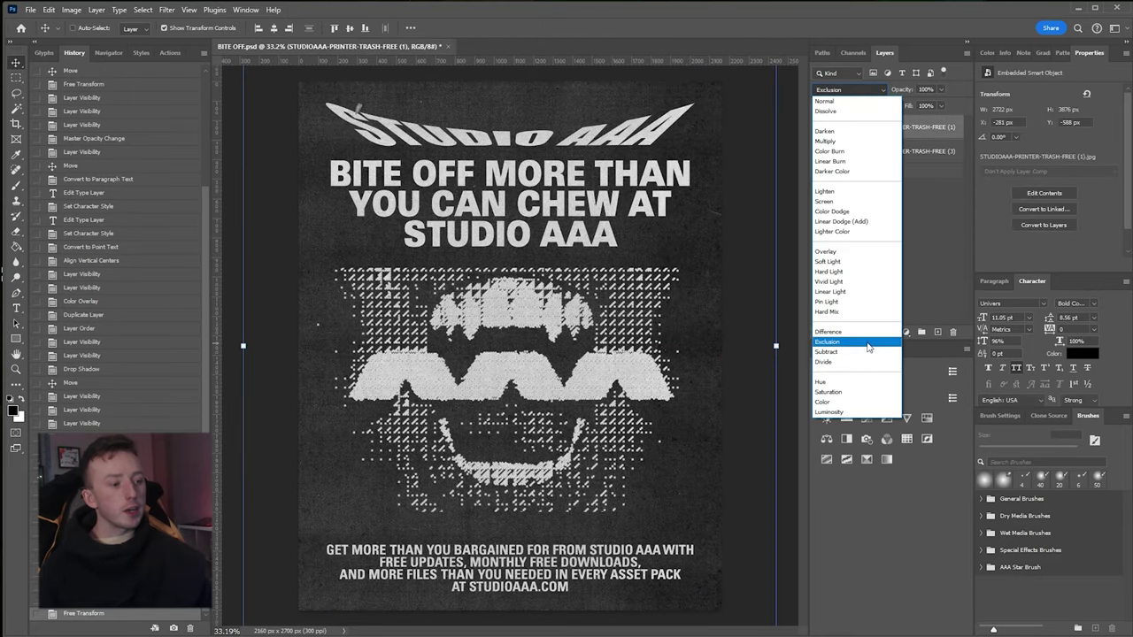
{"action": "left_click", "coordinate": [867, 343]}
{"action": "left_click_drag", "start_coordinate": [535, 238], "coordinate": [517, 196]}
{"action": "left_click", "coordinate": [906, 209]}
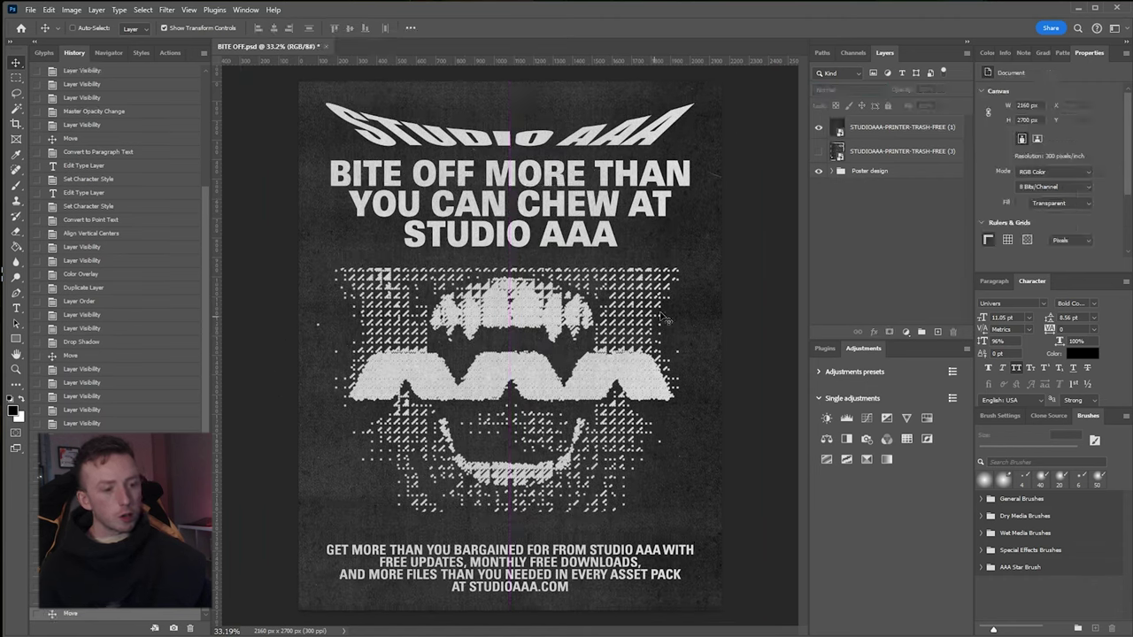
Move the STUDIOAAA-PRINTER-TRASH-FREE (3) layer above texture (1) and preview it on and off, leaving it hidden.
{"action": "left_click", "coordinate": [857, 150]}
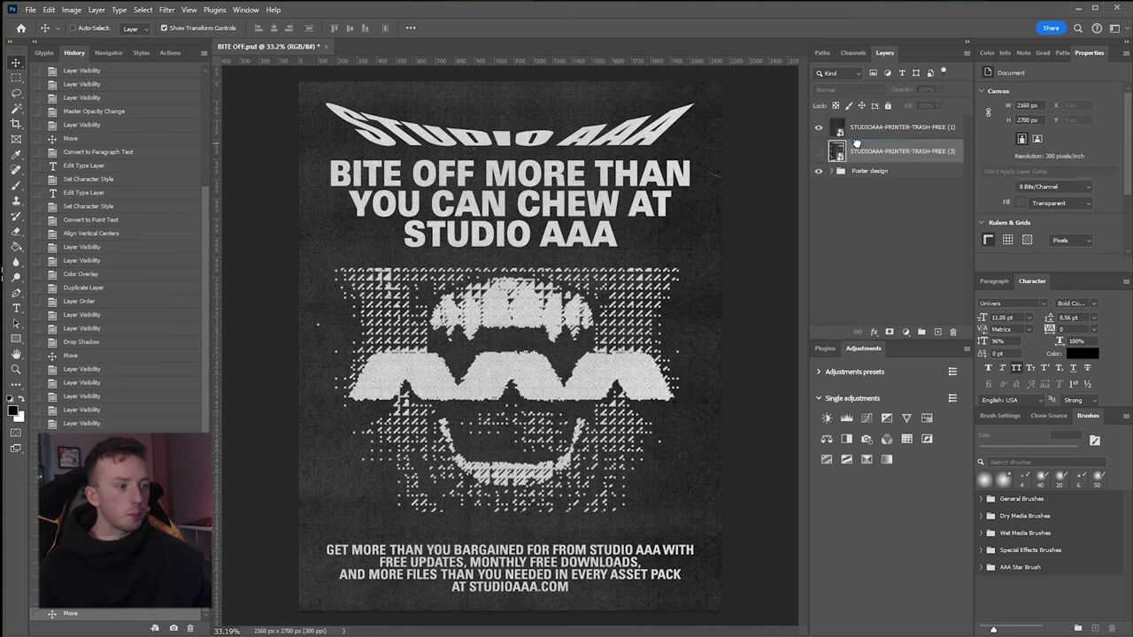
{"action": "left_click_drag", "start_coordinate": [892, 156], "coordinate": [889, 117]}
{"action": "left_click", "coordinate": [817, 127]}
{"action": "left_click", "coordinate": [818, 128]}
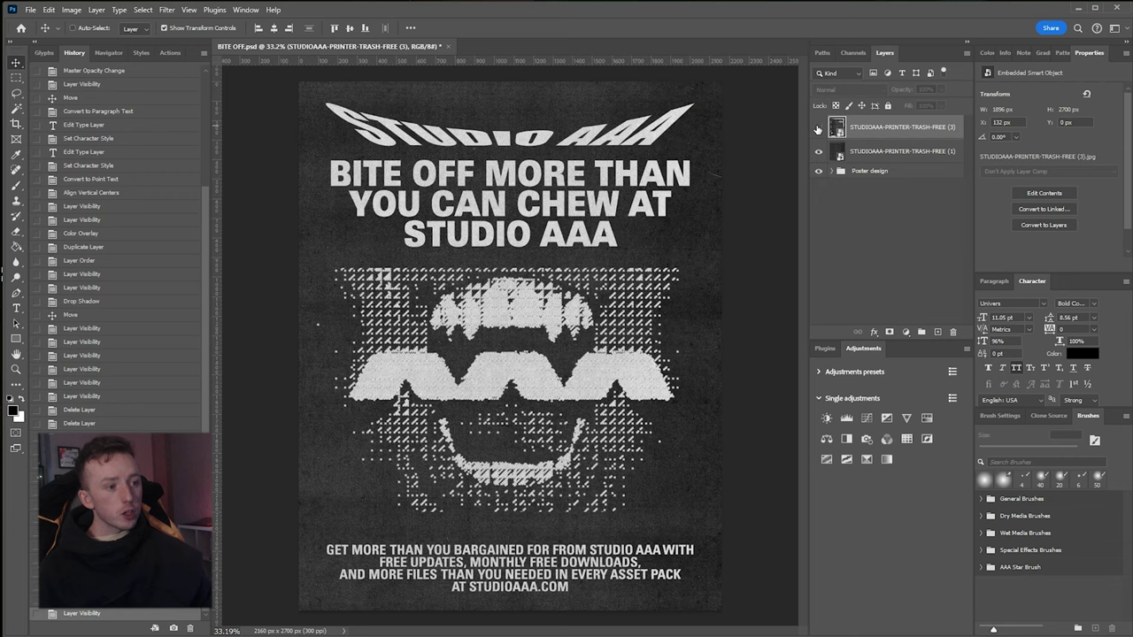
{"action": "left_click", "coordinate": [817, 128]}
{"action": "left_click", "coordinate": [818, 127]}
{"action": "left_click", "coordinate": [817, 127]}
{"action": "left_click", "coordinate": [818, 127]}
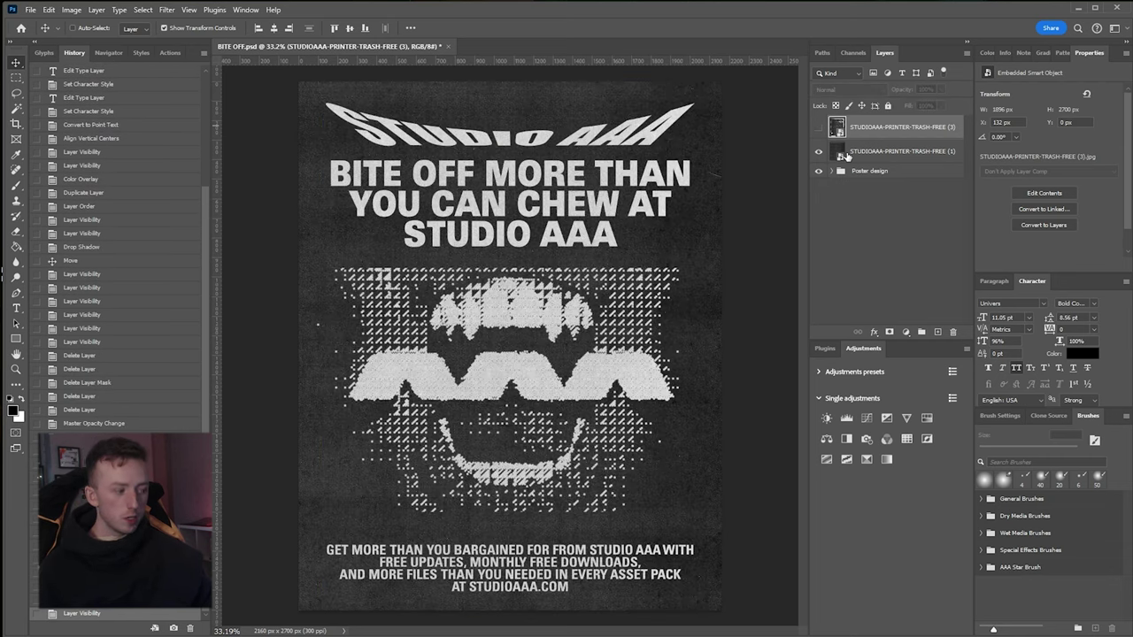
{"action": "left_click", "coordinate": [860, 152]}
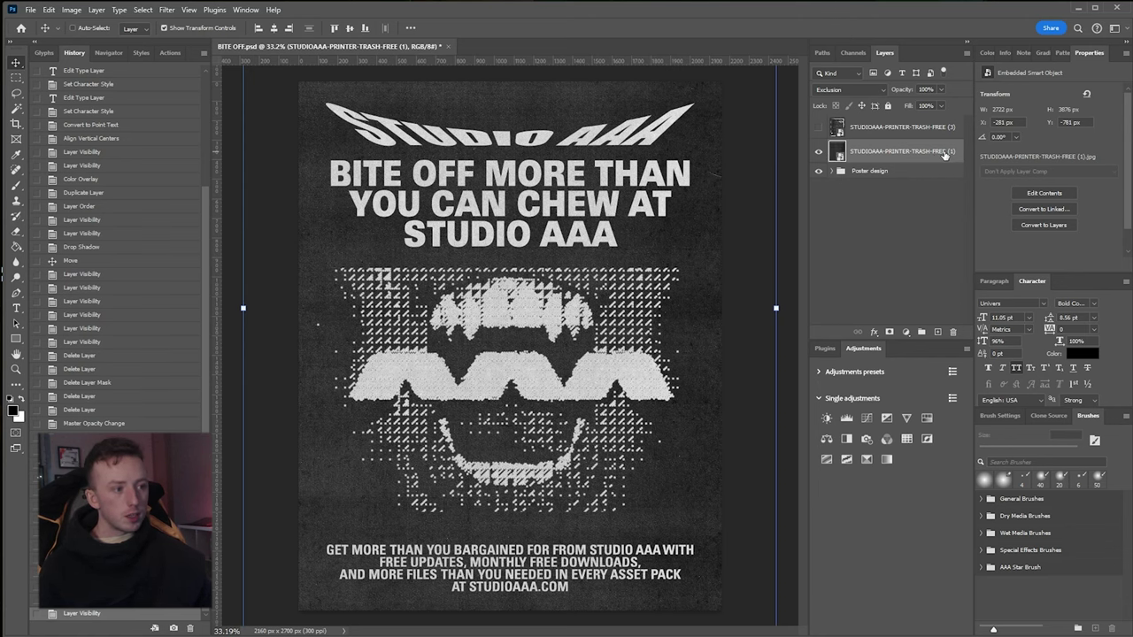
Show the STUDIOAAA-PRINTER-TRASH-FREE (3) texture, rotate it about -0.84° and enlarge it to about 3412 x 4809 px to cover the canvas.
{"action": "left_click", "coordinate": [817, 128]}
{"action": "left_click", "coordinate": [849, 127]}
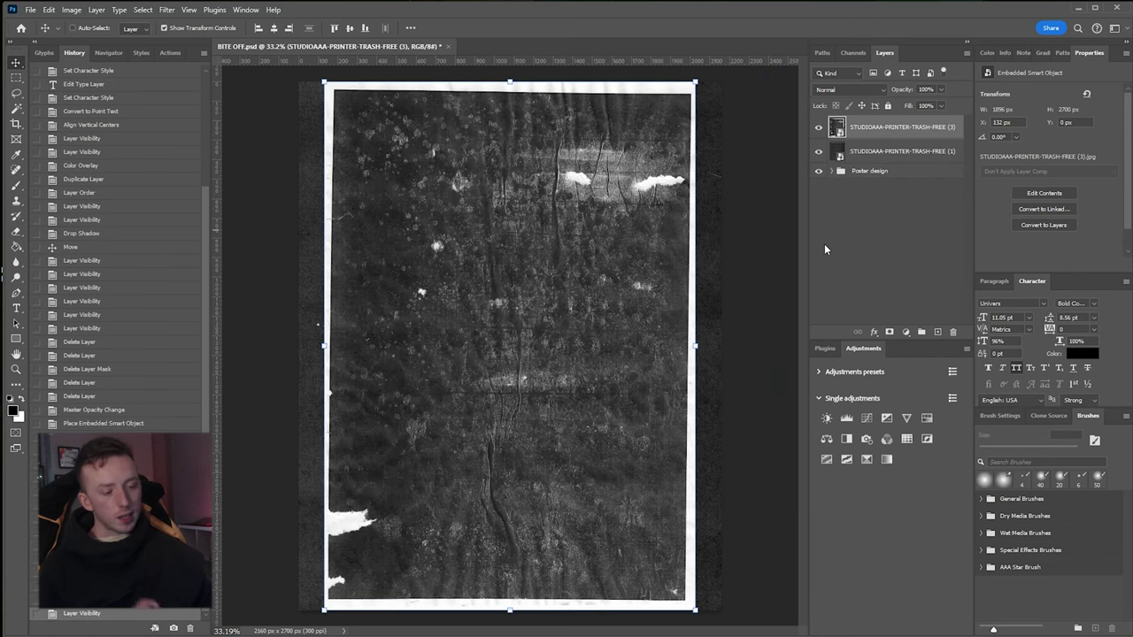
{"action": "key", "text": "ctrl+t"}
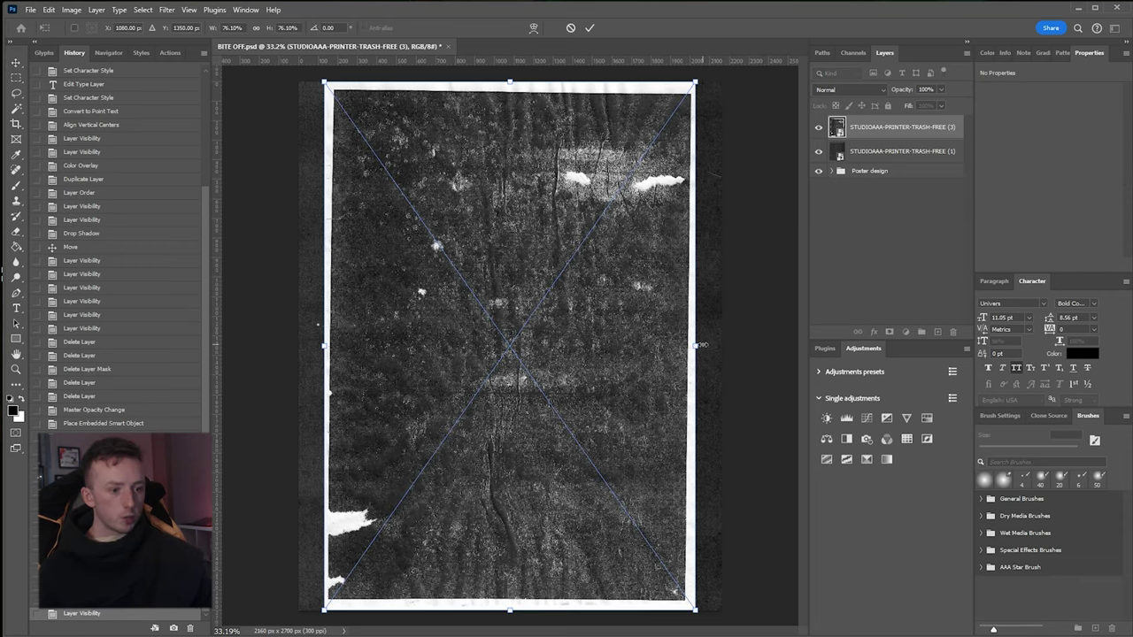
{"action": "left_click_drag", "start_coordinate": [710, 341], "coordinate": [704, 394]}
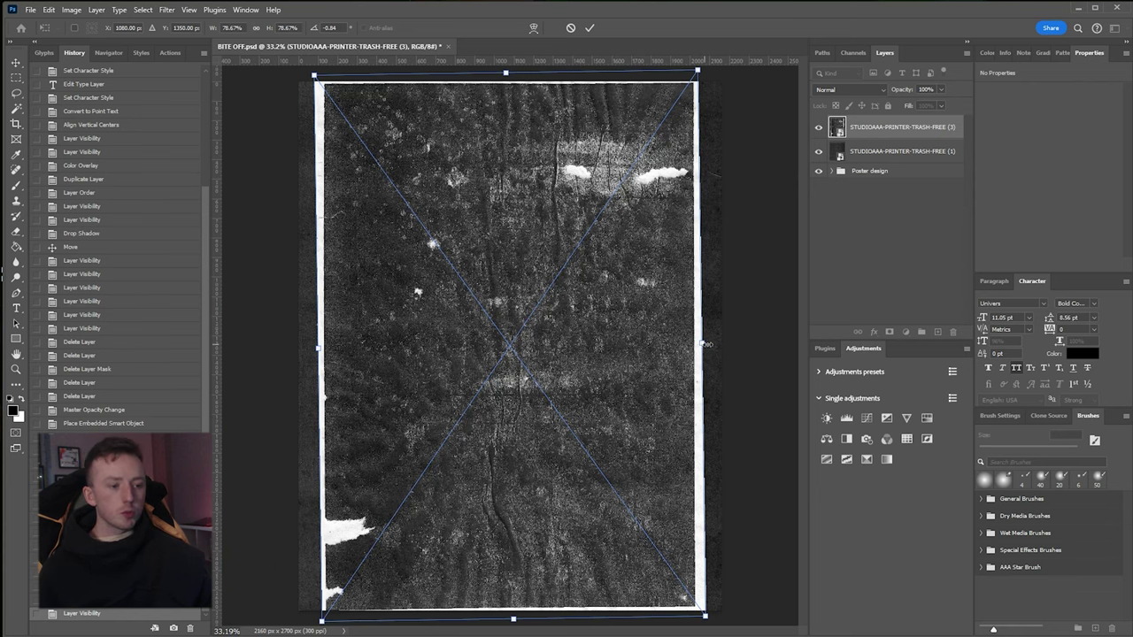
{"action": "left_click_drag", "start_coordinate": [706, 345], "coordinate": [733, 348]}
{"action": "key", "text": "Return"}
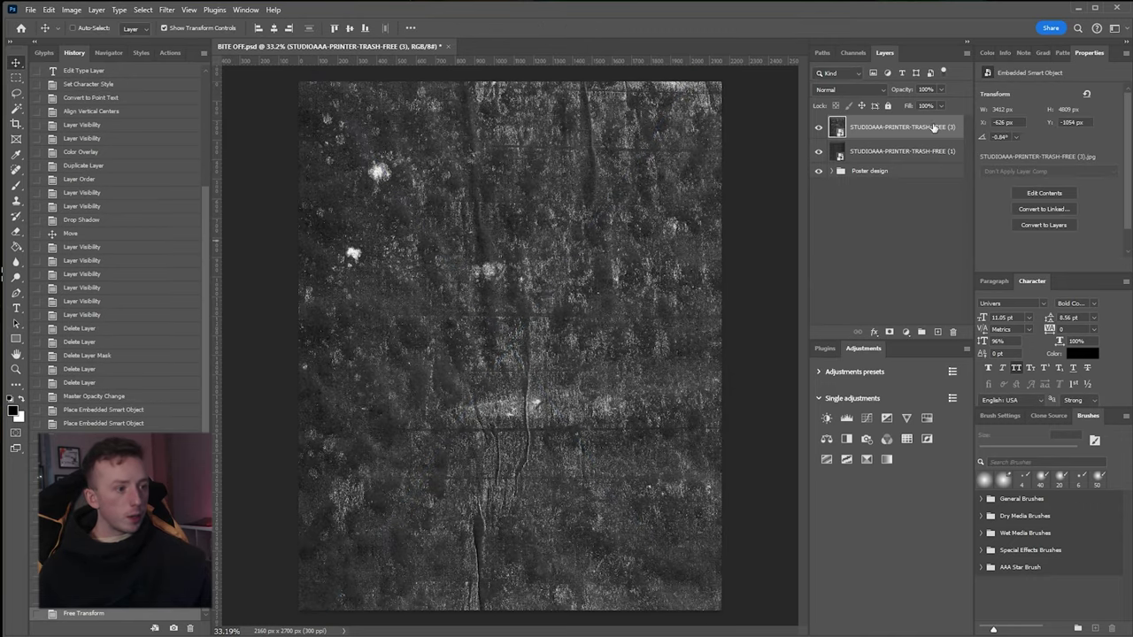
Apply a Levels adjustment to the STUDIOAAA-PRINTER-TRASH-FREE (3) texture, raising the black input level to deepen its dark areas.
{"action": "left_click", "coordinate": [77, 10]}
{"action": "mouse_move", "coordinate": [92, 39]}
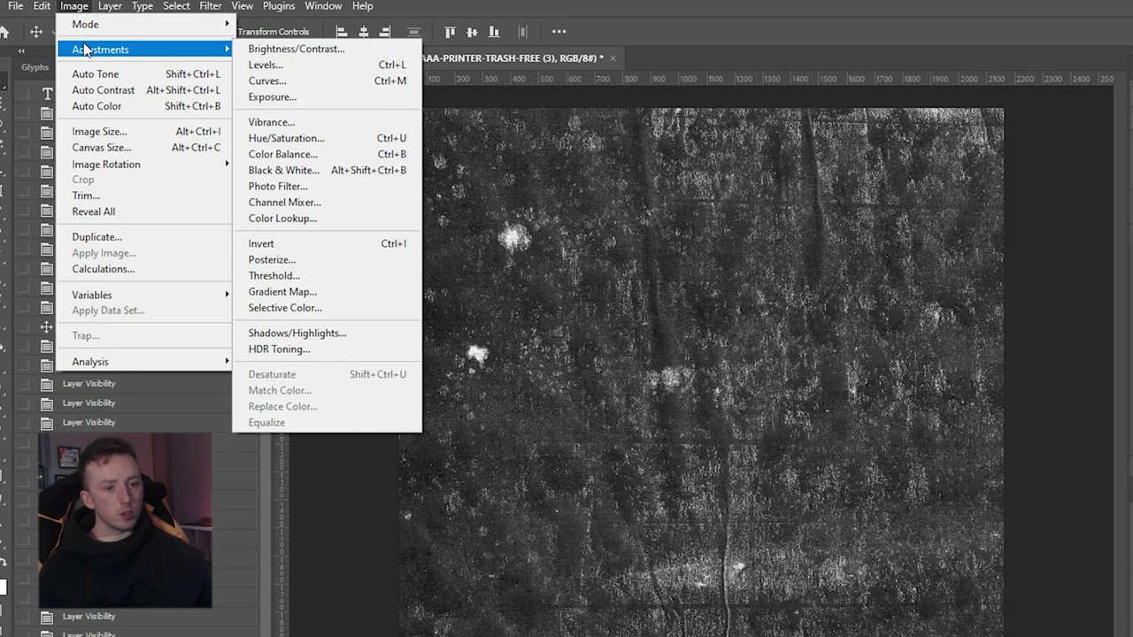
{"action": "left_click", "coordinate": [286, 51]}
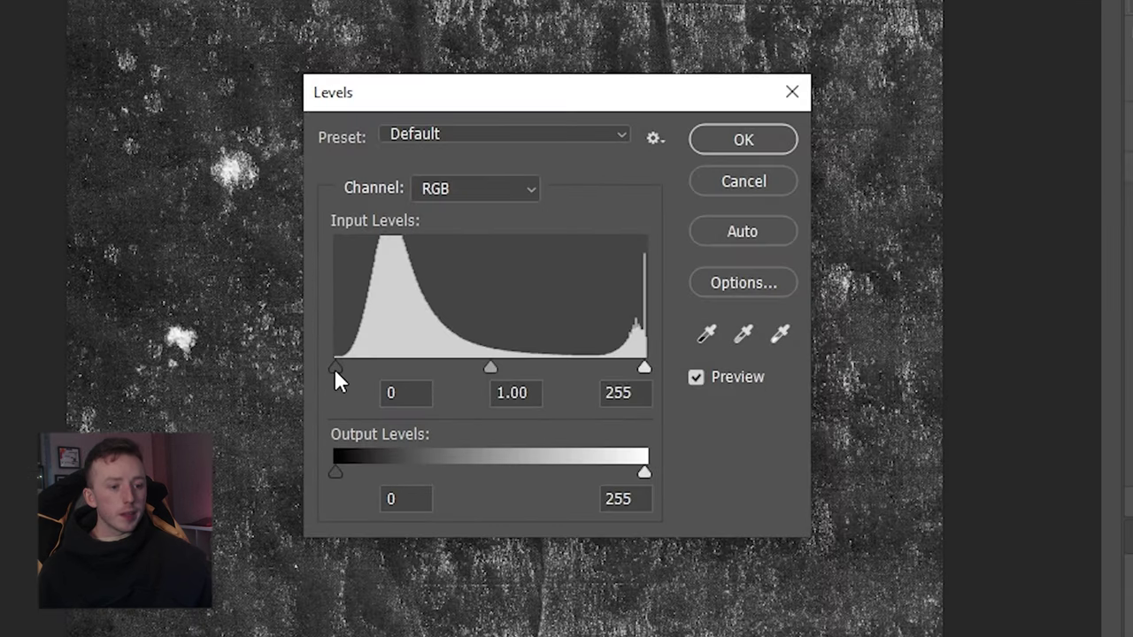
{"action": "left_click_drag", "start_coordinate": [585, 374], "coordinate": [593, 372]}
{"action": "left_click_drag", "start_coordinate": [345, 367], "coordinate": [395, 362]}
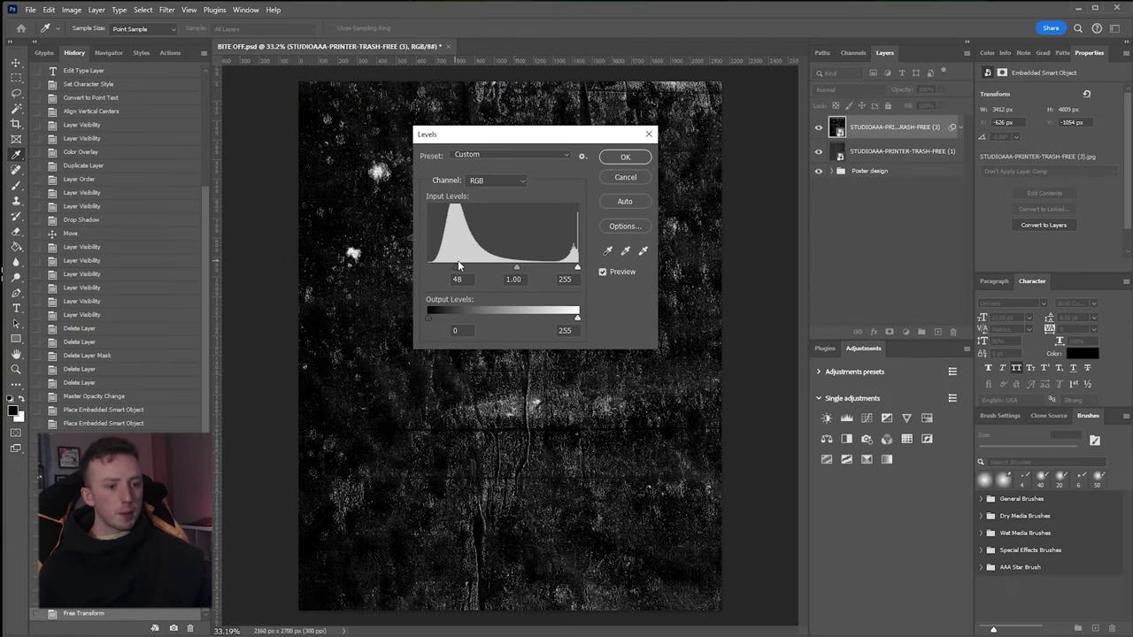
{"action": "left_click_drag", "start_coordinate": [458, 260], "coordinate": [370, 205]}
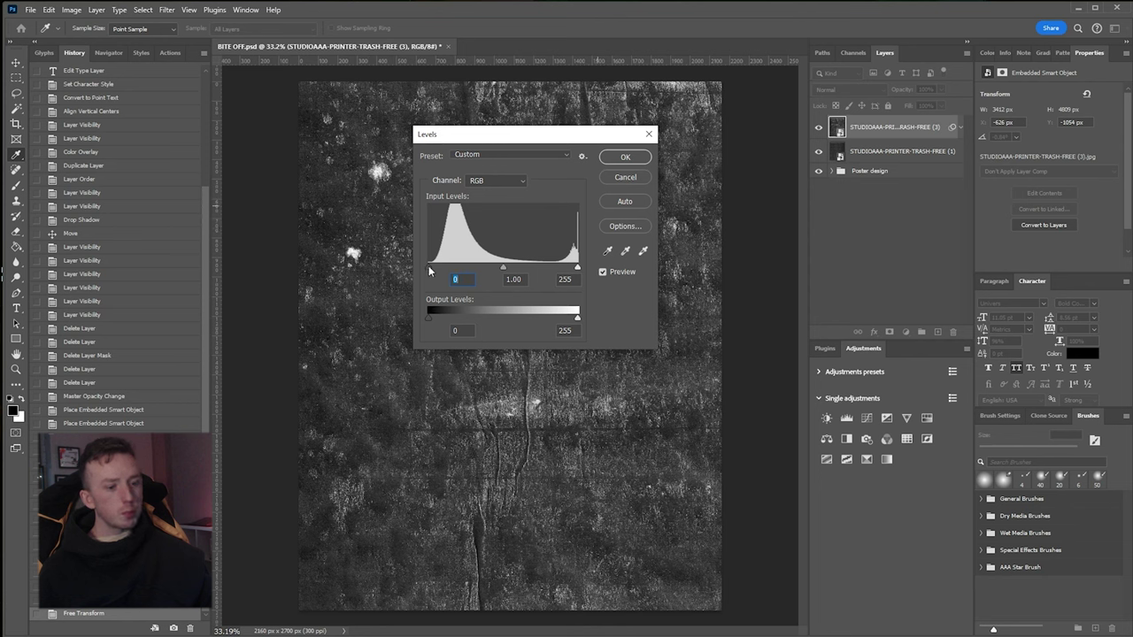
{"action": "left_click_drag", "start_coordinate": [428, 272], "coordinate": [473, 270]}
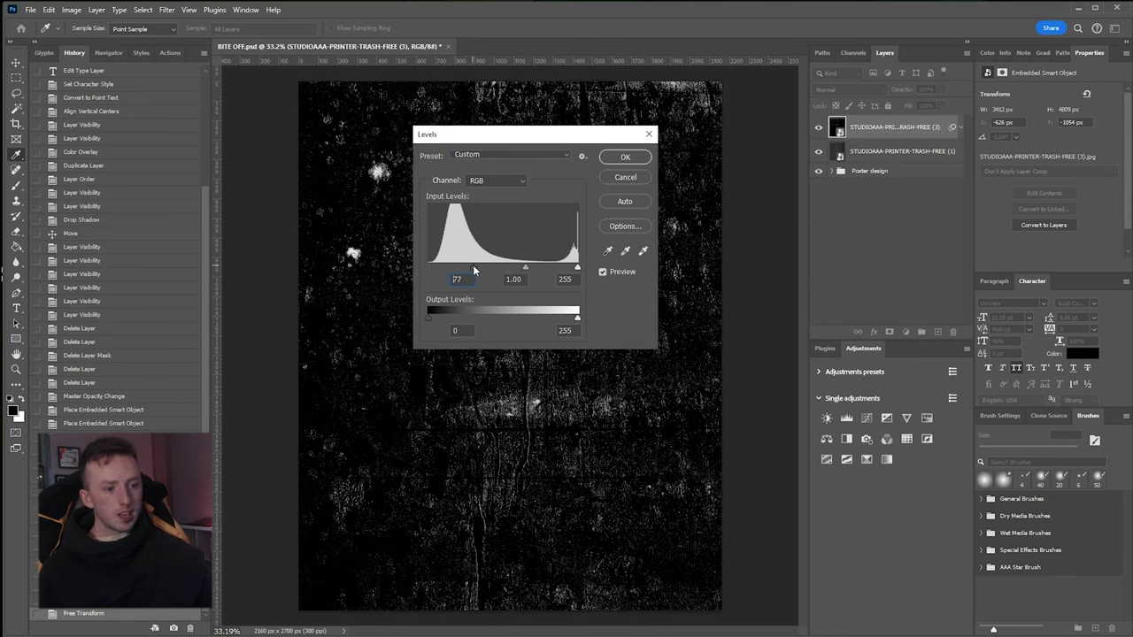
{"action": "left_click", "coordinate": [639, 159]}
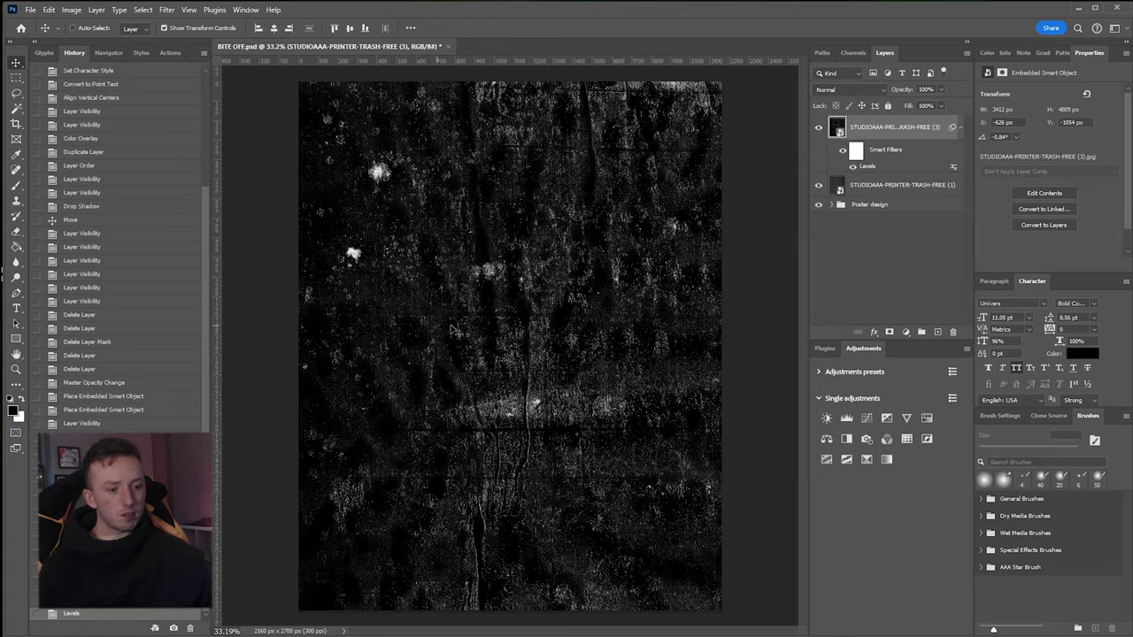
Readjust the black input level of the Levels filter on texture (3) and convert the layer to a smart object.
{"action": "scroll", "coordinate": [453, 329], "scroll_direction": "up", "scroll_amount": 6}
{"action": "scroll", "coordinate": [453, 329], "scroll_direction": "down", "scroll_amount": 6}
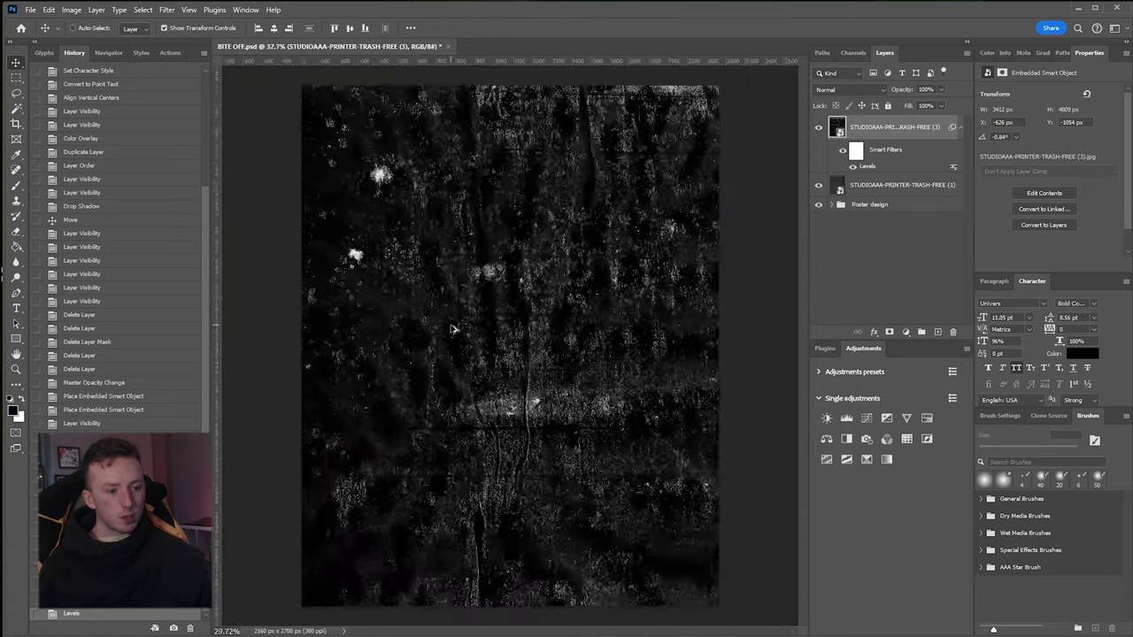
{"action": "scroll", "coordinate": [451, 329], "scroll_direction": "up", "scroll_amount": 2}
{"action": "scroll", "coordinate": [451, 329], "scroll_direction": "down", "scroll_amount": 1}
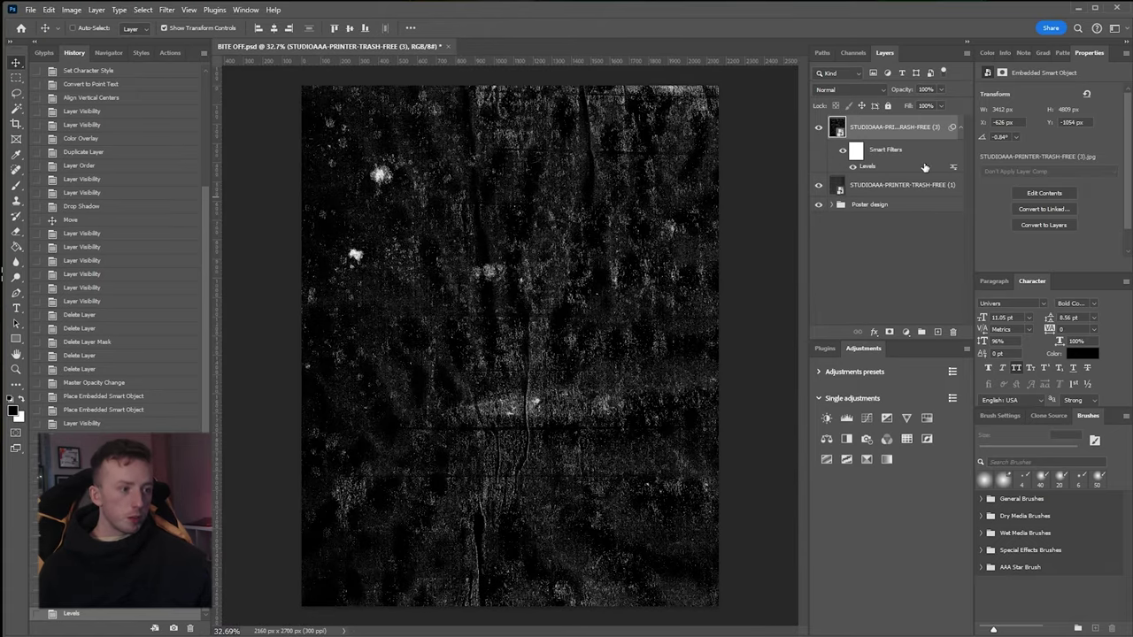
{"action": "double_click", "coordinate": [855, 167]}
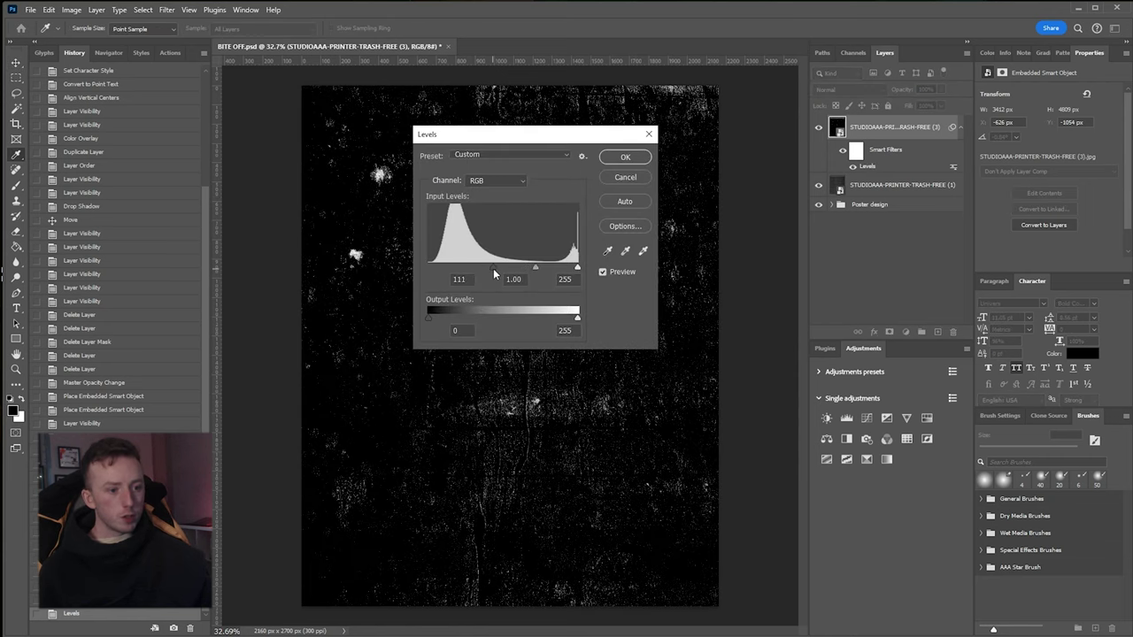
{"action": "left_click", "coordinate": [624, 158]}
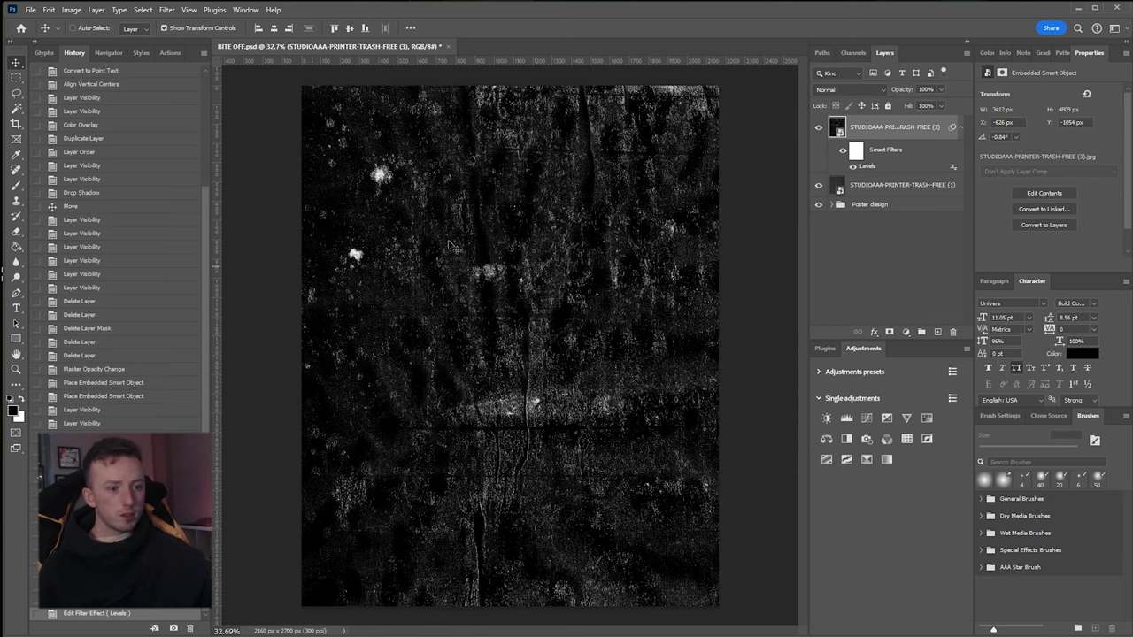
{"action": "right_click", "coordinate": [907, 133]}
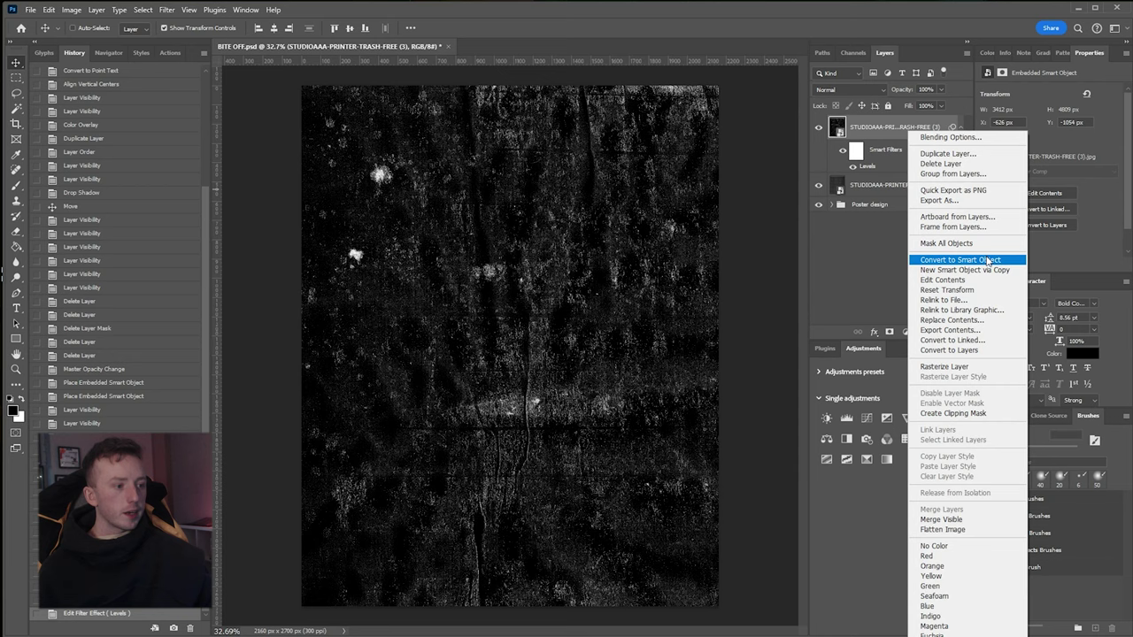
{"action": "left_click", "coordinate": [960, 257]}
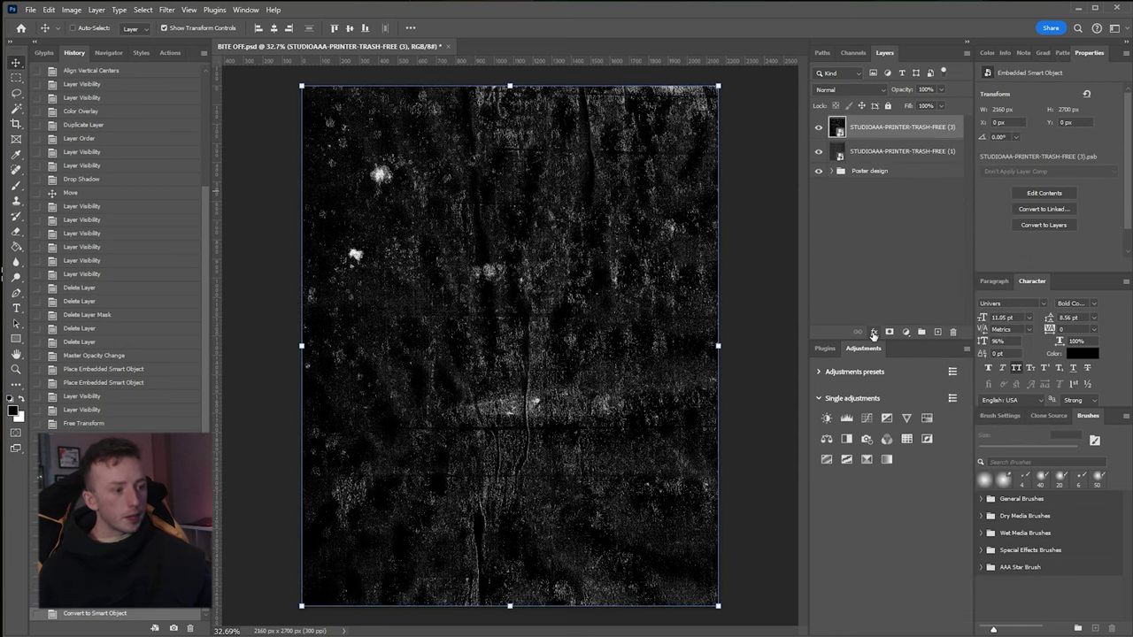
Hide texture (3)'s dark tones using Blend If Gray with the Current Layer black point at 54, and convert the layer to a smart object.
{"action": "right_click", "coordinate": [888, 126]}
{"action": "left_click", "coordinate": [904, 137]}
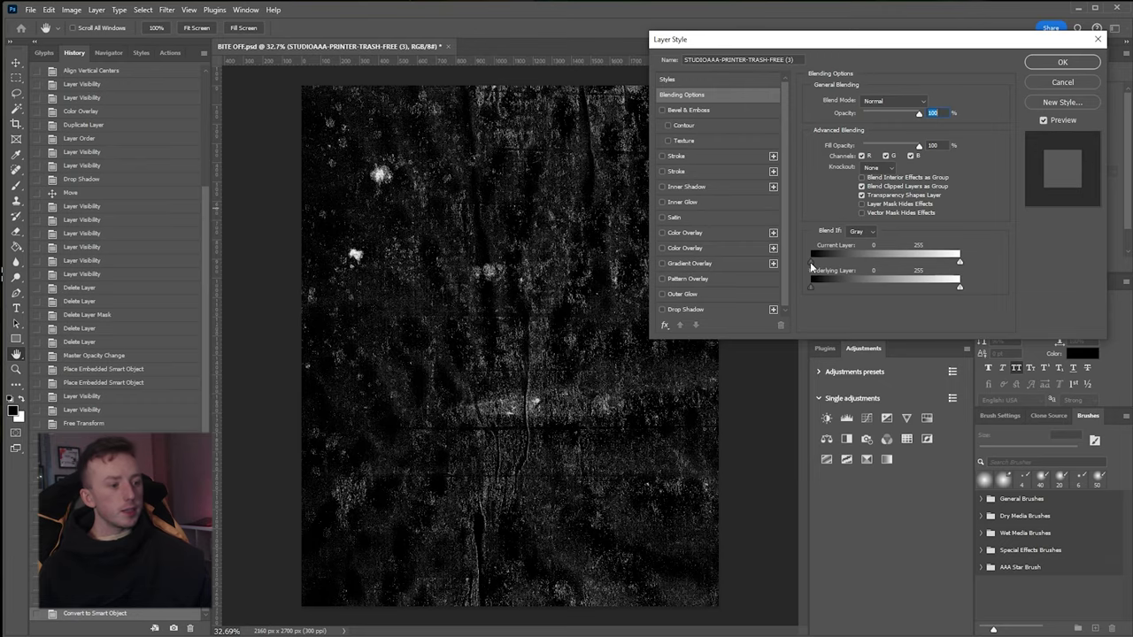
{"action": "left_click_drag", "start_coordinate": [811, 262], "coordinate": [843, 268]}
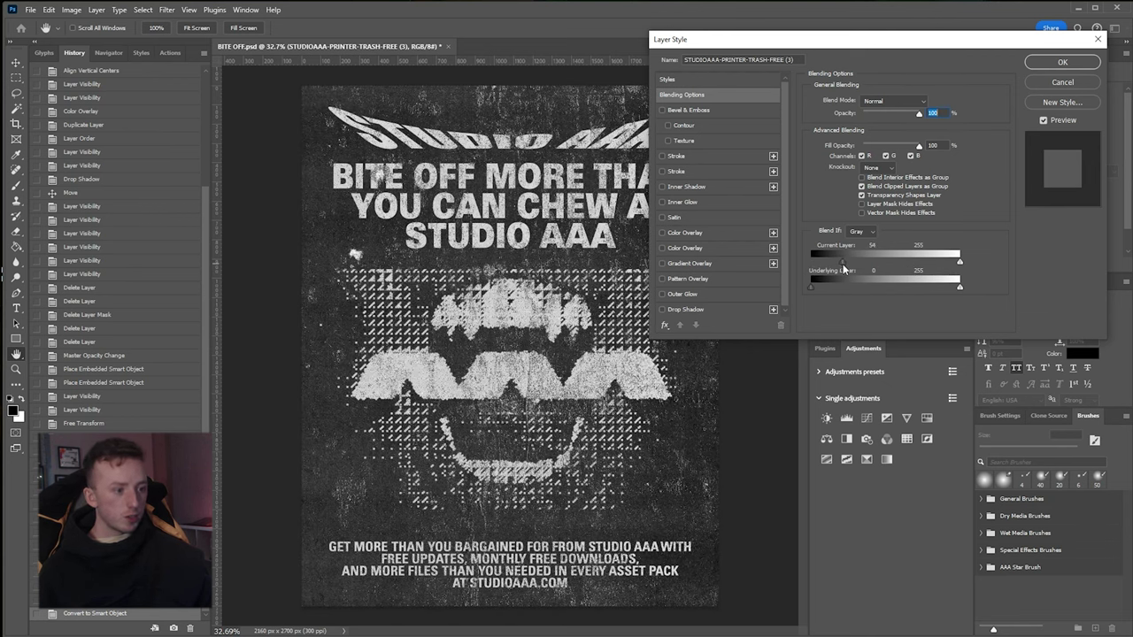
{"action": "left_click", "coordinate": [1062, 62]}
{"action": "right_click", "coordinate": [879, 129]}
{"action": "left_click", "coordinate": [933, 258]}
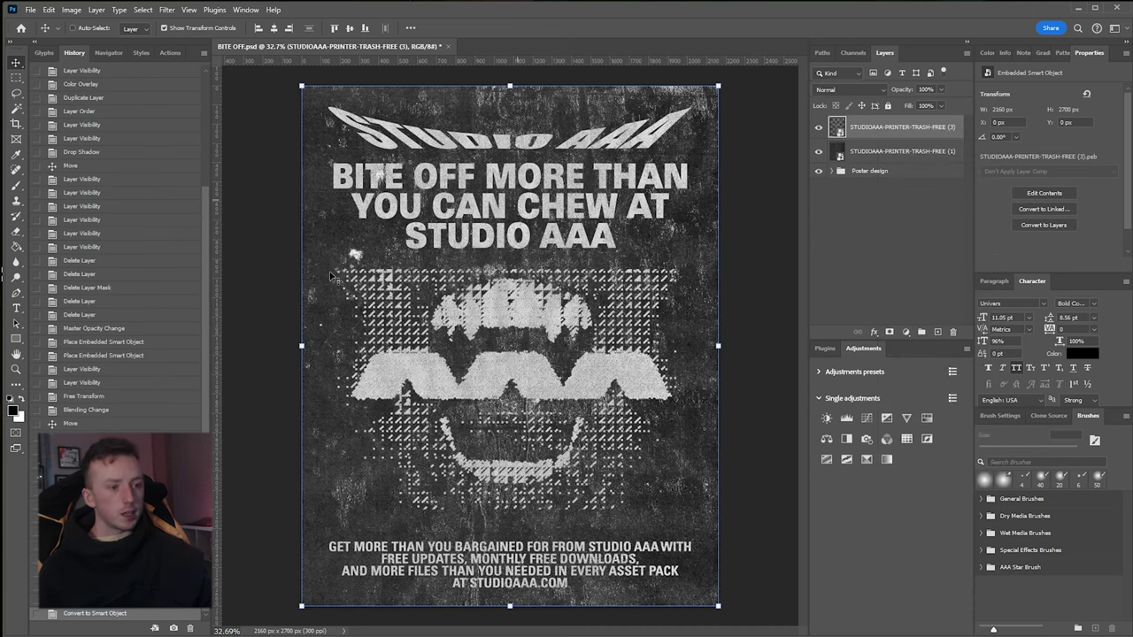
Examine the STUDIOAAA-PRINTER-TRASH-FREE (3) texture on its own, and the poster with only texture (1) overlaid, up close and in full.
{"action": "left_click_drag", "start_coordinate": [547, 286], "coordinate": [517, 259]}
{"action": "left_click_drag", "start_coordinate": [819, 151], "coordinate": [826, 179]}
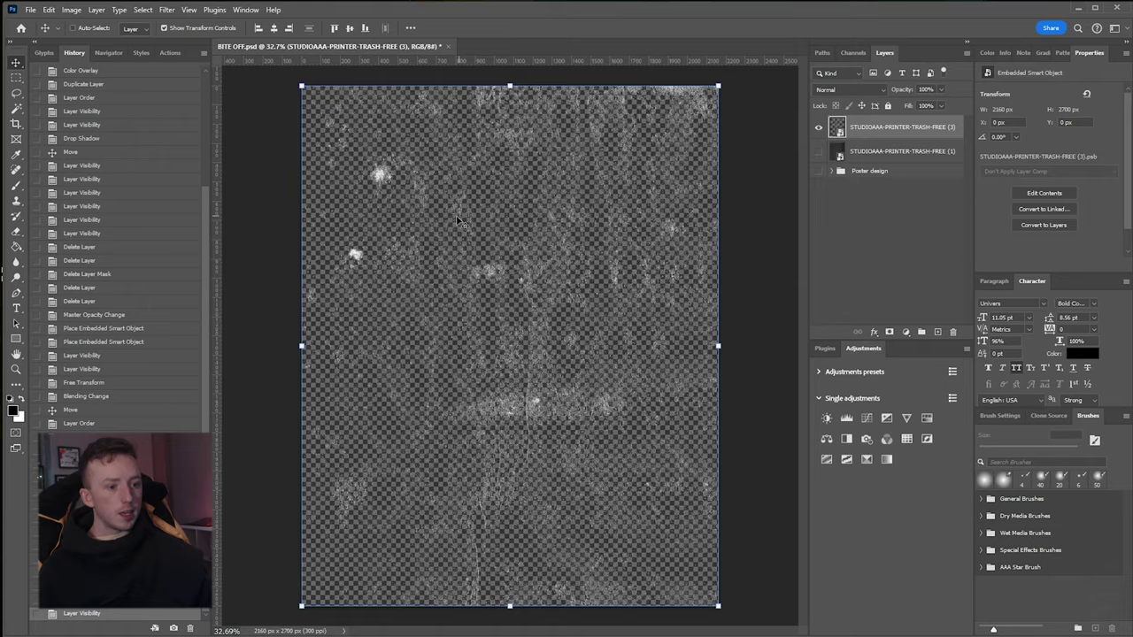
{"action": "scroll", "coordinate": [457, 219], "scroll_direction": "up", "scroll_amount": 8}
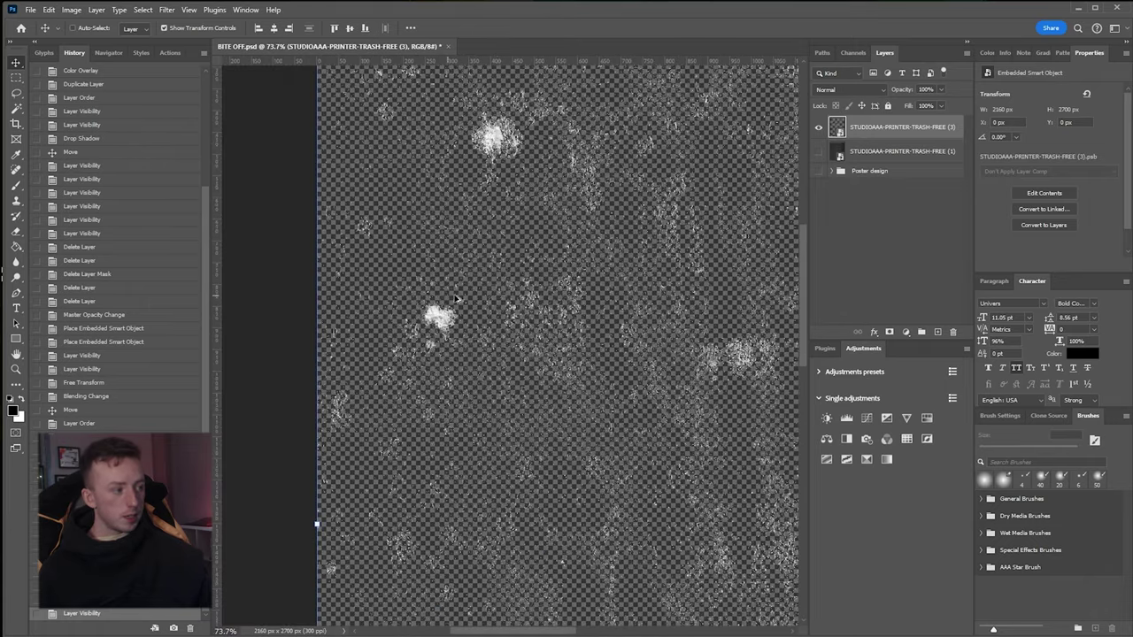
{"action": "scroll", "coordinate": [457, 299], "scroll_direction": "down", "scroll_amount": 6}
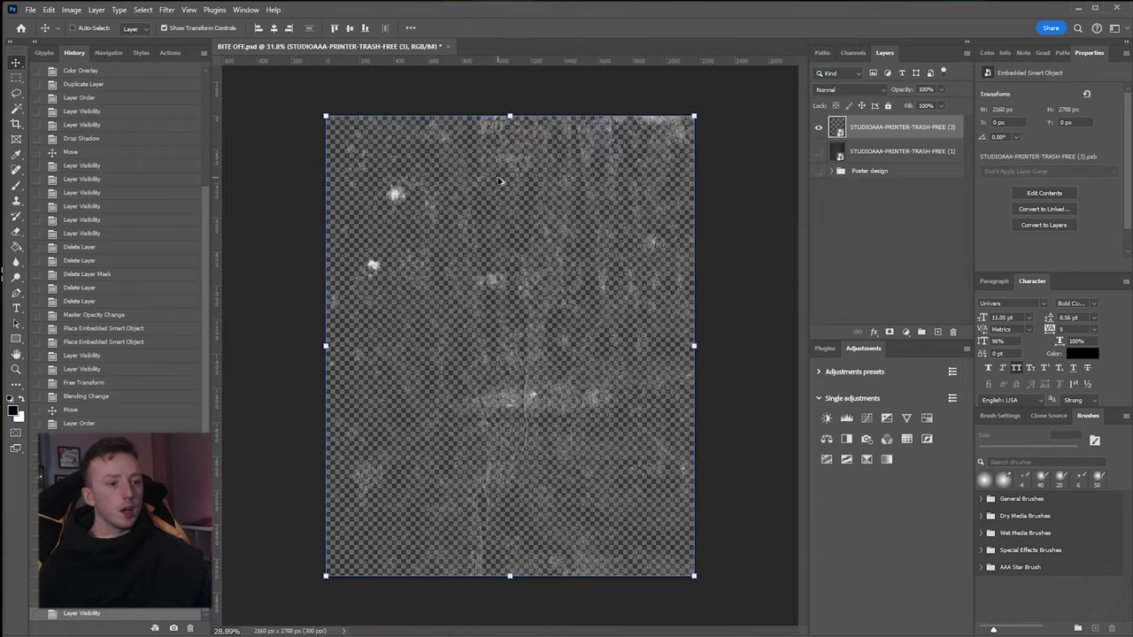
{"action": "left_click", "coordinate": [818, 127]}
{"action": "left_click_drag", "start_coordinate": [819, 151], "coordinate": [819, 171]}
{"action": "left_click", "coordinate": [878, 172]}
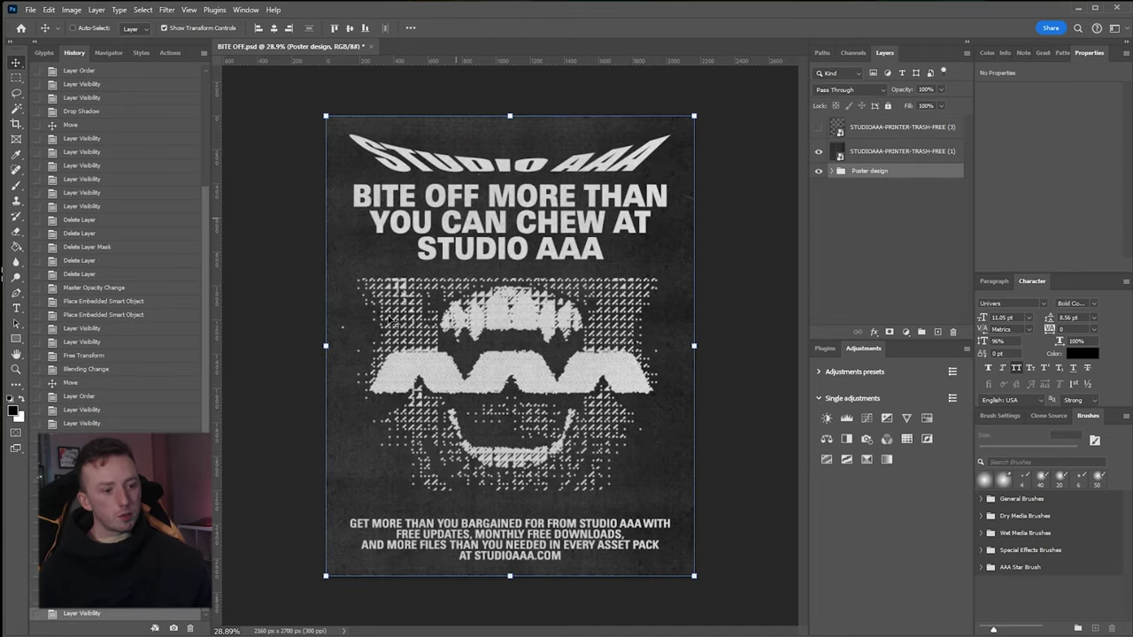
{"action": "scroll", "coordinate": [481, 326], "scroll_direction": "up", "scroll_amount": 8}
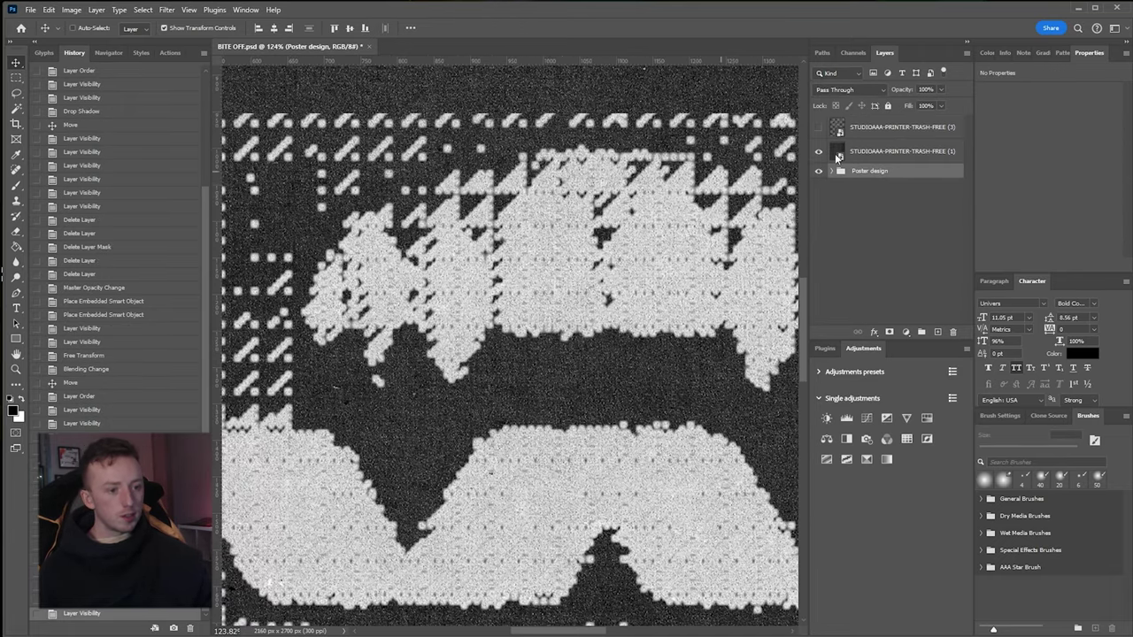
{"action": "scroll", "coordinate": [532, 225], "scroll_direction": "down", "scroll_amount": 8}
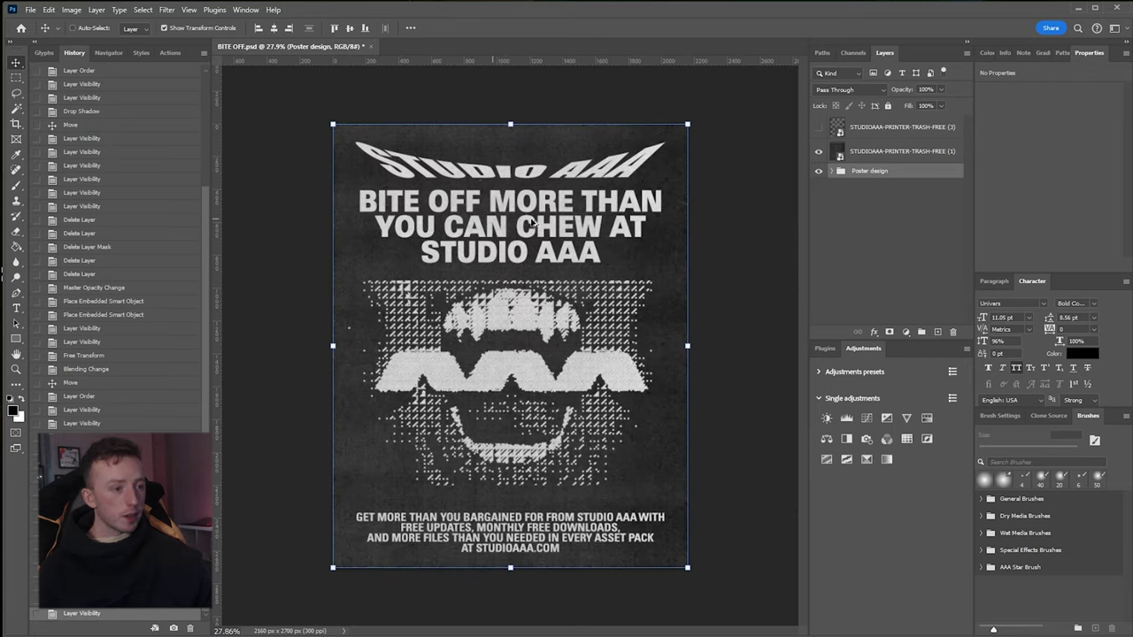
Show the STUDIOAAA-PRINTER-TRASH-FREE (3) texture again and set its blend mode to Hard Light.
{"action": "left_click", "coordinate": [819, 127]}
{"action": "left_click", "coordinate": [832, 127]}
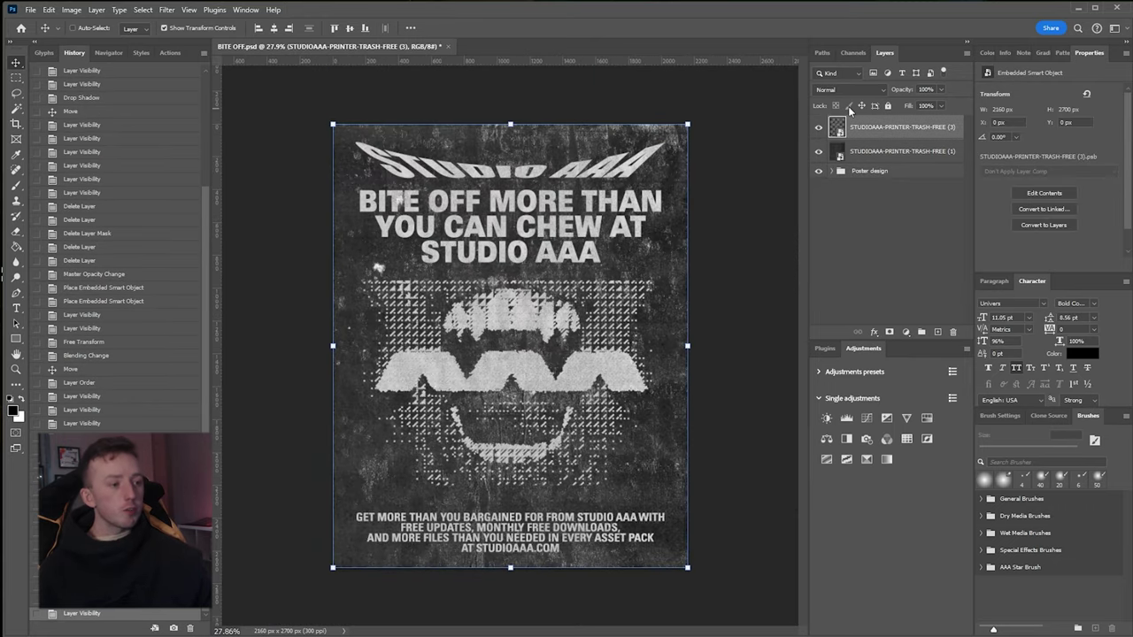
{"action": "left_click", "coordinate": [848, 90]}
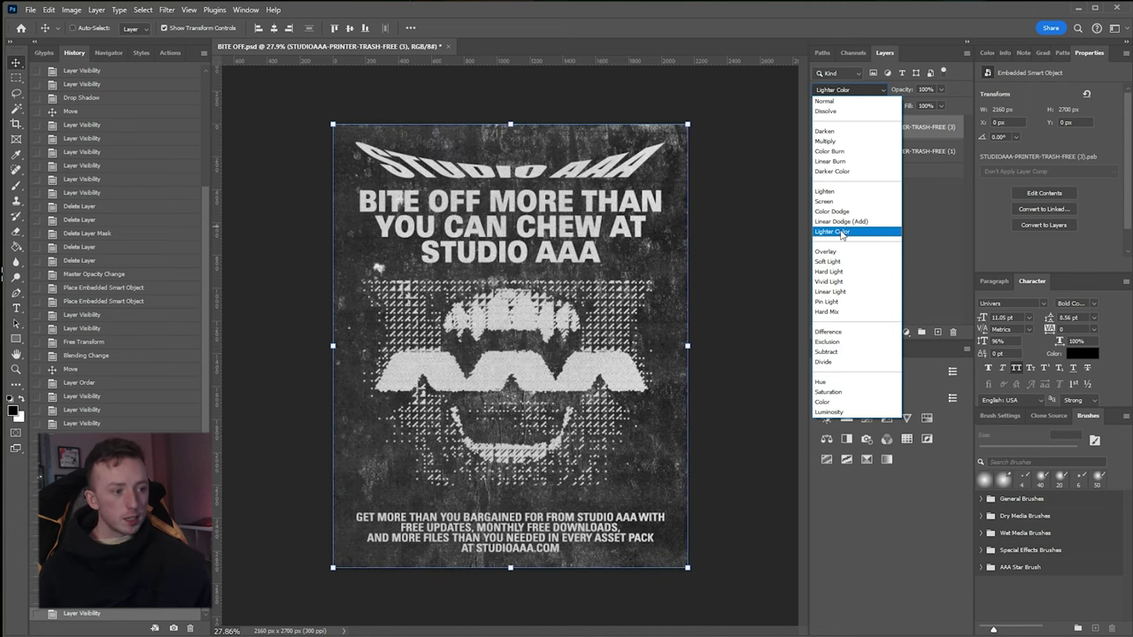
{"action": "left_click", "coordinate": [831, 271]}
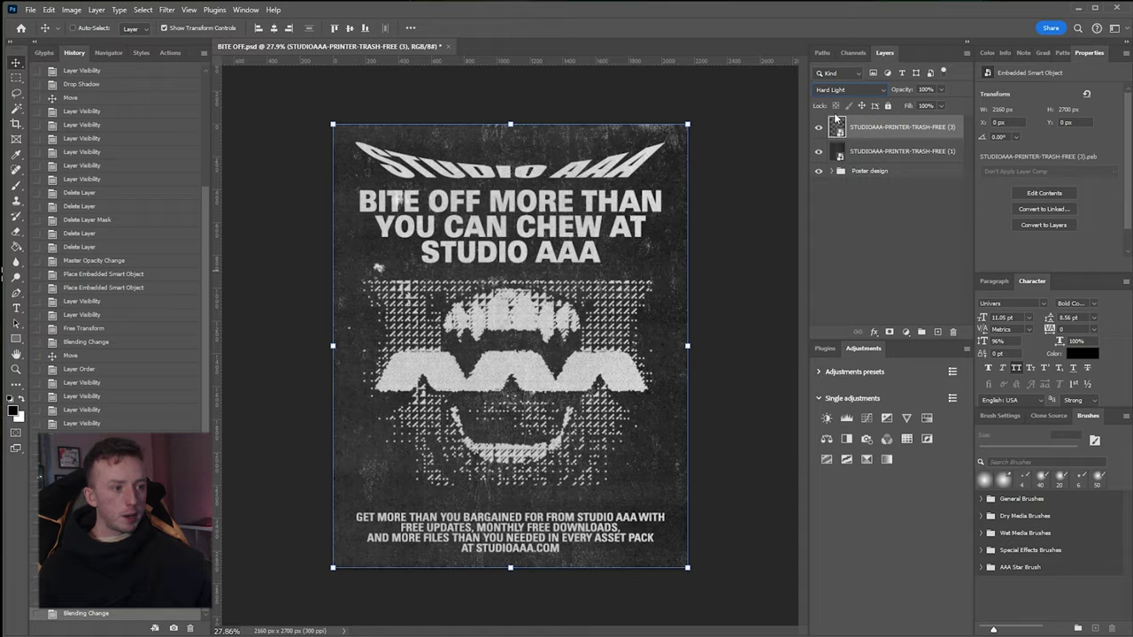
Examine how the Hard Light texture blends with the poster's lettering and halftone artwork, both up close and in full.
{"action": "scroll", "coordinate": [518, 295], "scroll_direction": "up", "scroll_amount": 10}
{"action": "scroll", "coordinate": [520, 296], "scroll_direction": "down", "scroll_amount": 9}
{"action": "scroll", "coordinate": [515, 292], "scroll_direction": "up", "scroll_amount": 3}
{"action": "scroll", "coordinate": [515, 292], "scroll_direction": "down", "scroll_amount": 2}
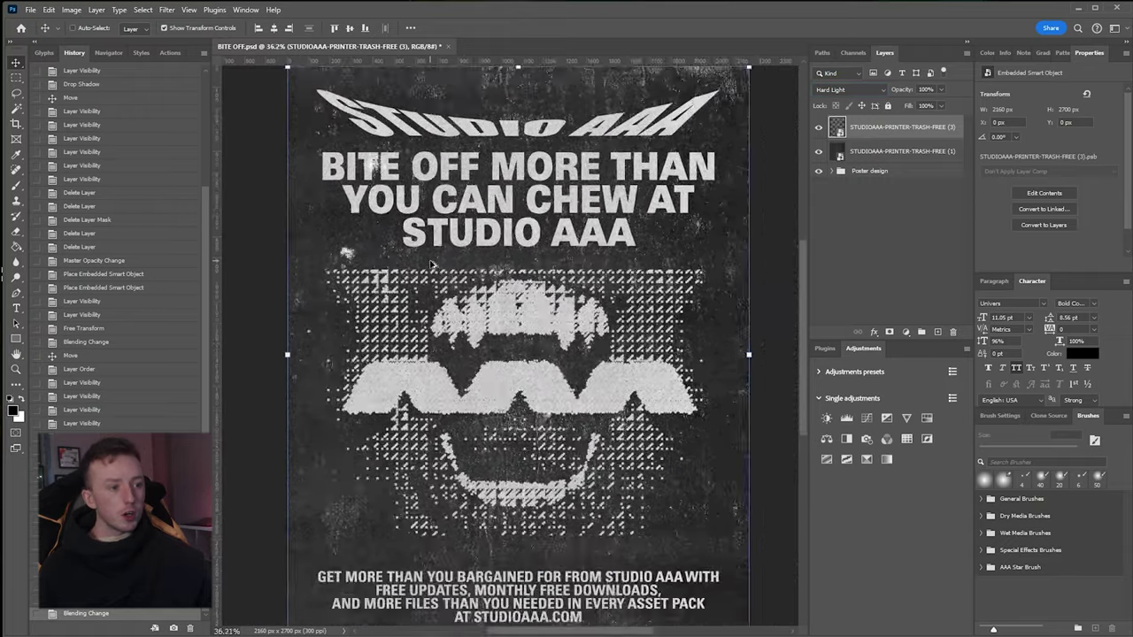
{"action": "scroll", "coordinate": [432, 264], "scroll_direction": "up", "scroll_amount": 4}
{"action": "scroll", "coordinate": [389, 262], "scroll_direction": "down", "scroll_amount": 4}
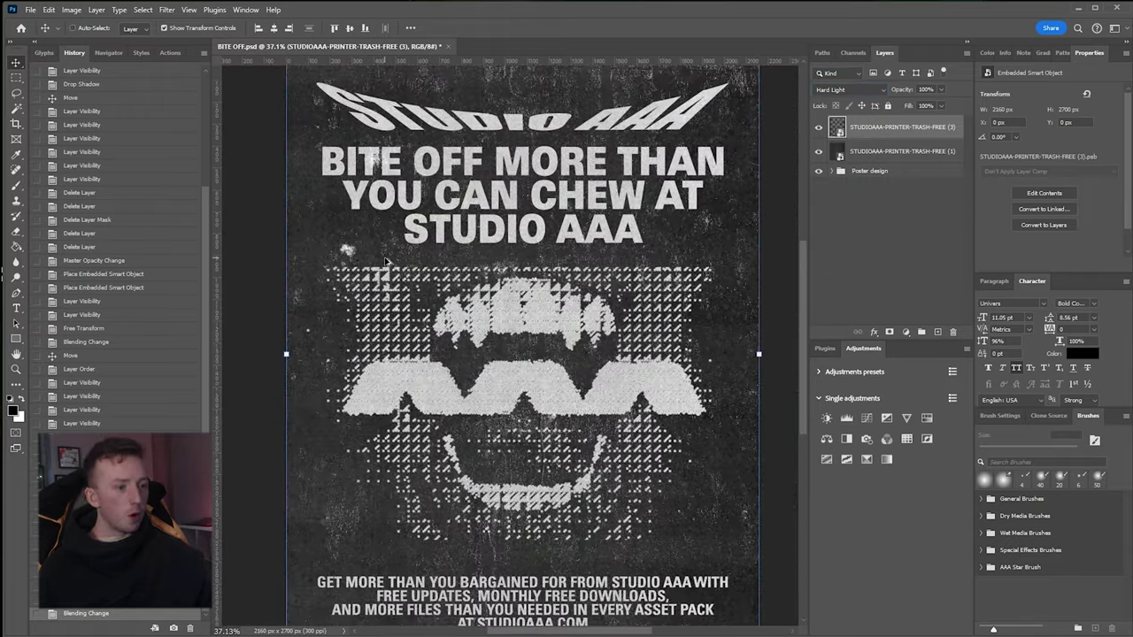
{"action": "scroll", "coordinate": [386, 262], "scroll_direction": "down", "scroll_amount": 1}
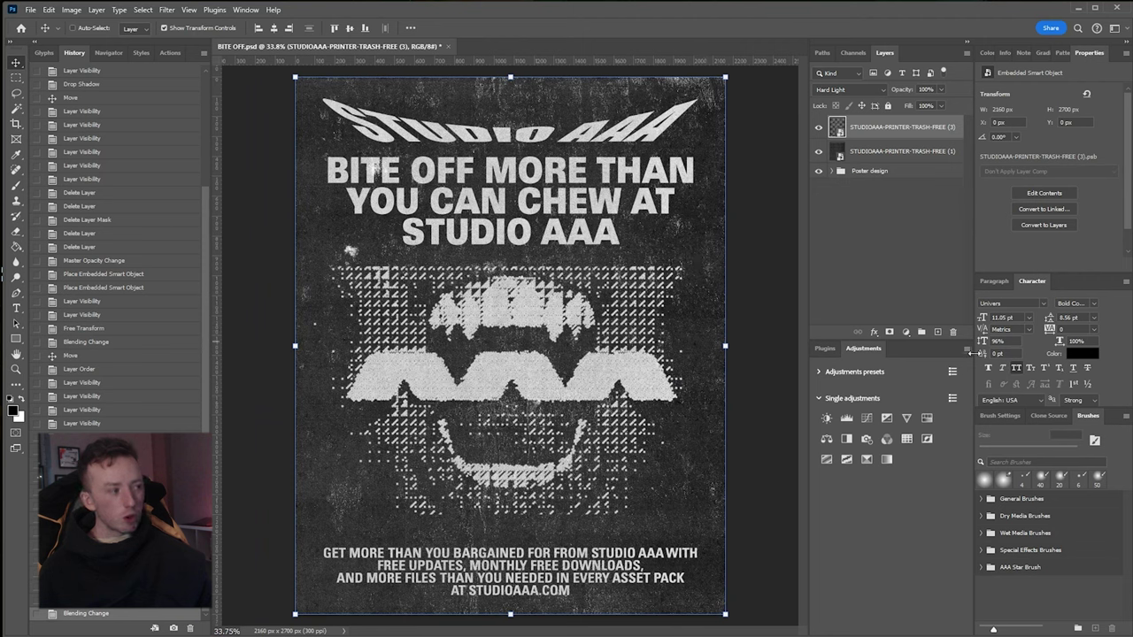
{"action": "left_click", "coordinate": [893, 250]}
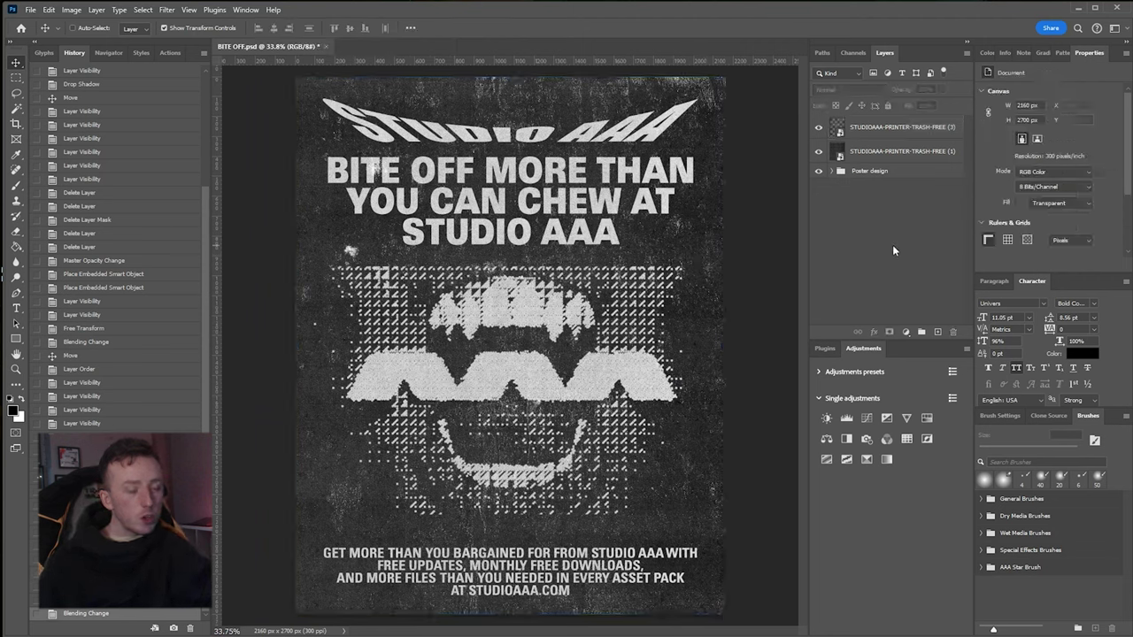
Load texture (3)'s transparency as a selection, duplicate the Poster design group and add a layer mask to the copy from that selection.
{"action": "left_click", "coordinate": [874, 128]}
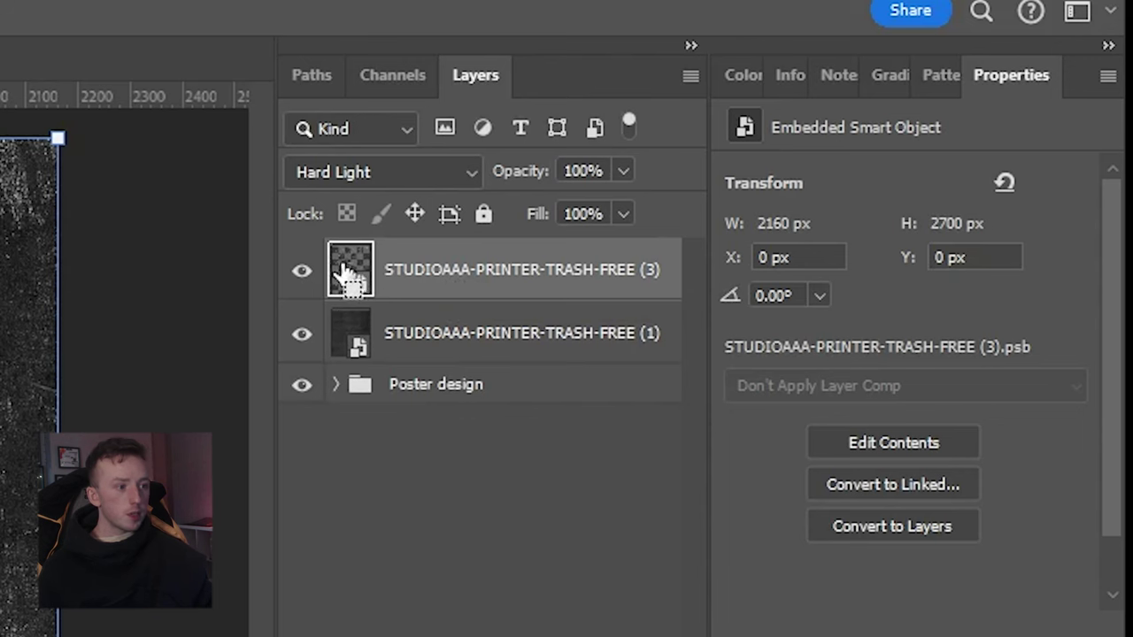
{"action": "left_click", "coordinate": [350, 267], "text": "ctrl"}
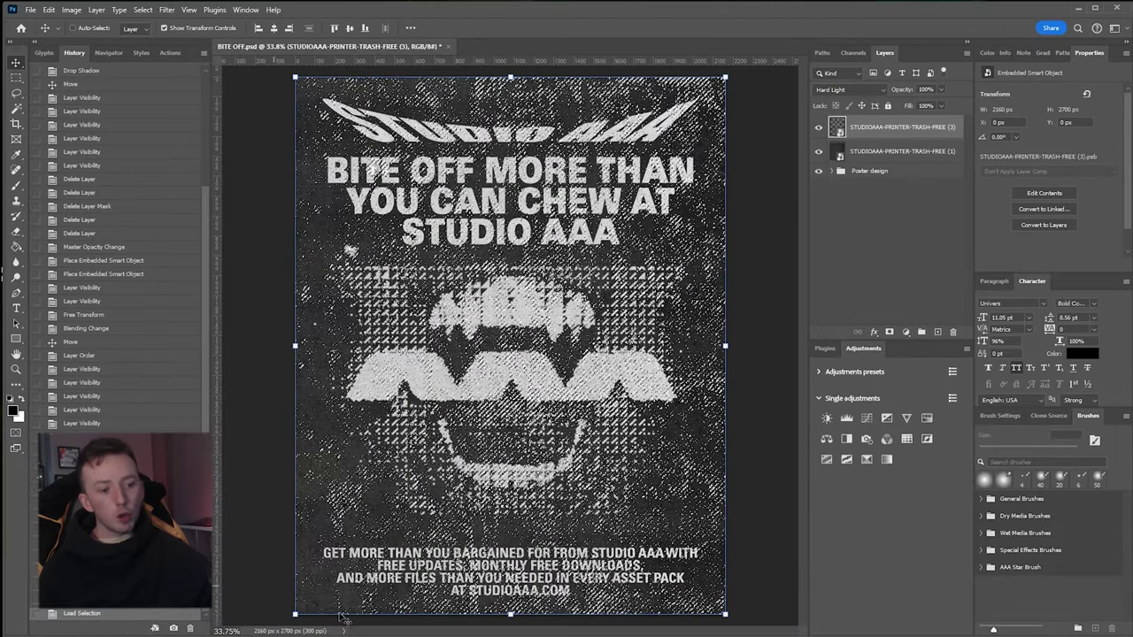
{"action": "left_click", "coordinate": [893, 171]}
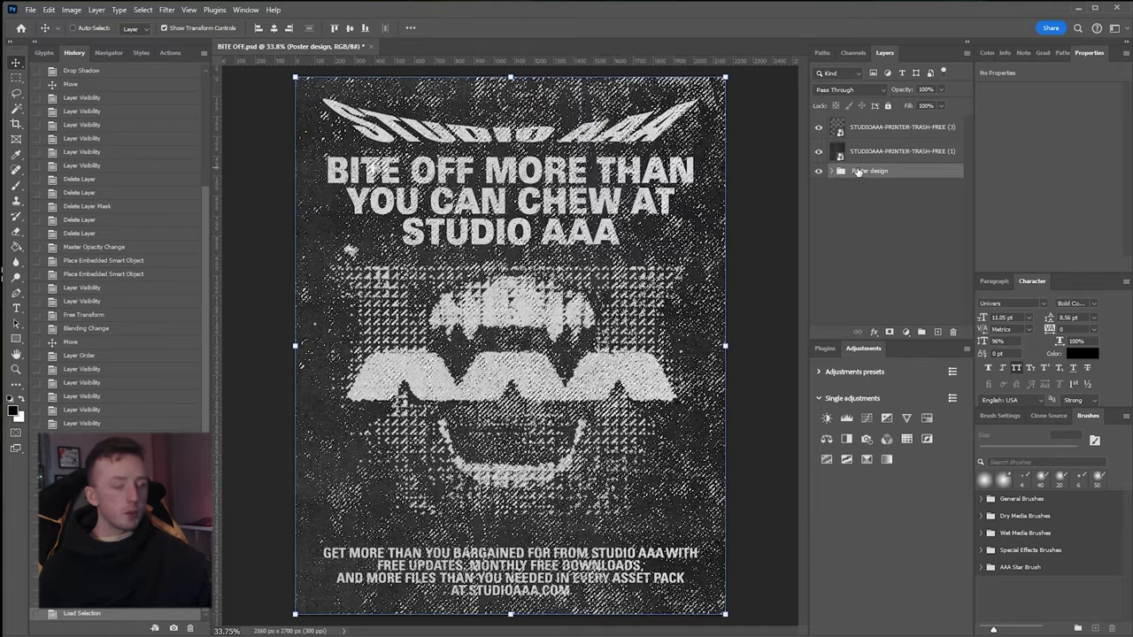
{"action": "left_click_drag", "start_coordinate": [885, 172], "coordinate": [935, 333]}
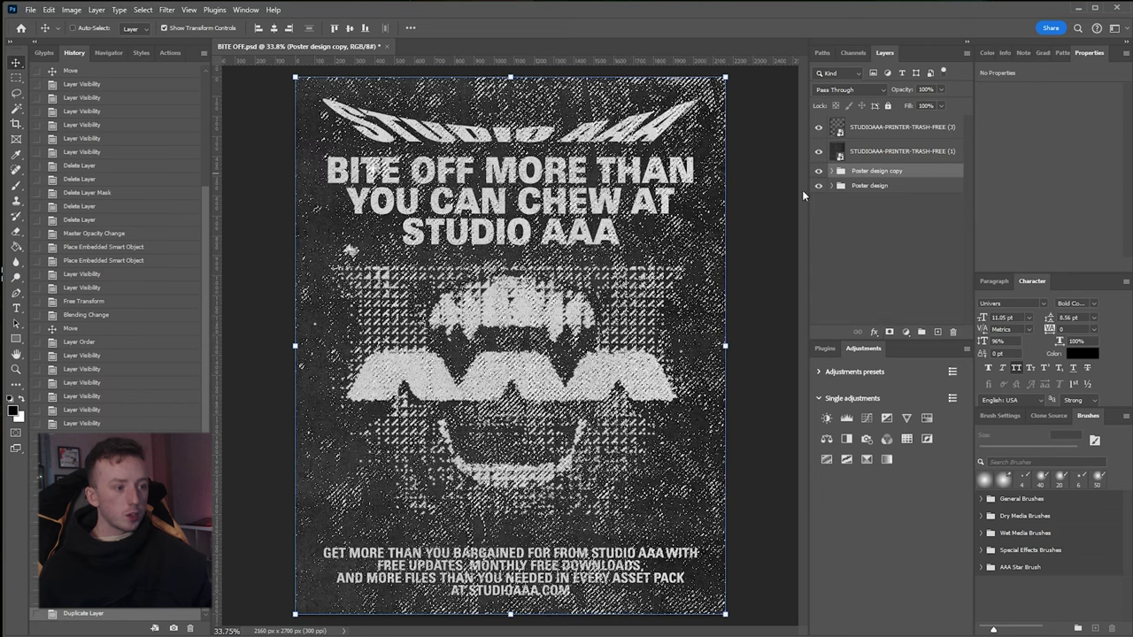
{"action": "left_click", "coordinate": [890, 334]}
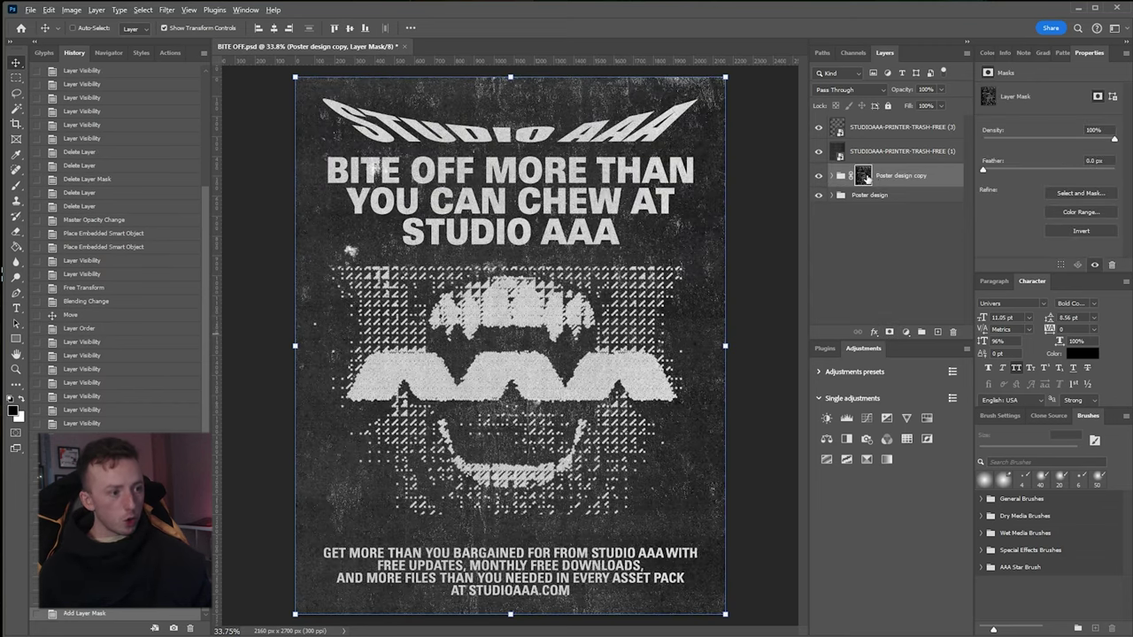
View the Poster design copy group's layer mask on its own and compare it with the normal poster view.
{"action": "left_click", "coordinate": [864, 176], "text": "alt"}
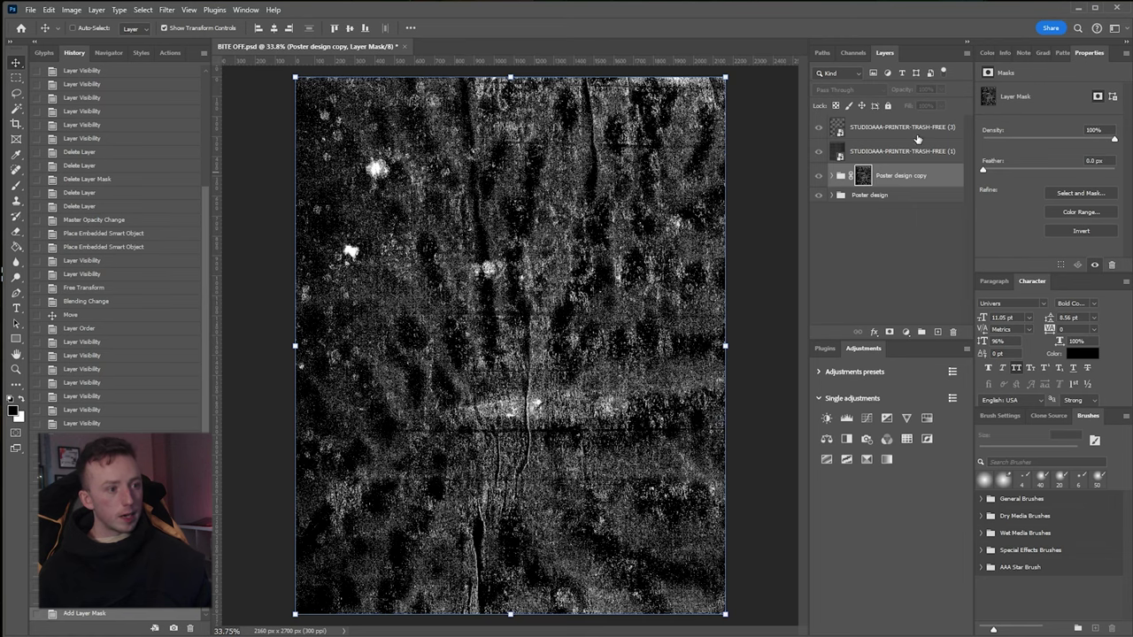
{"action": "left_click", "coordinate": [865, 176], "text": "alt"}
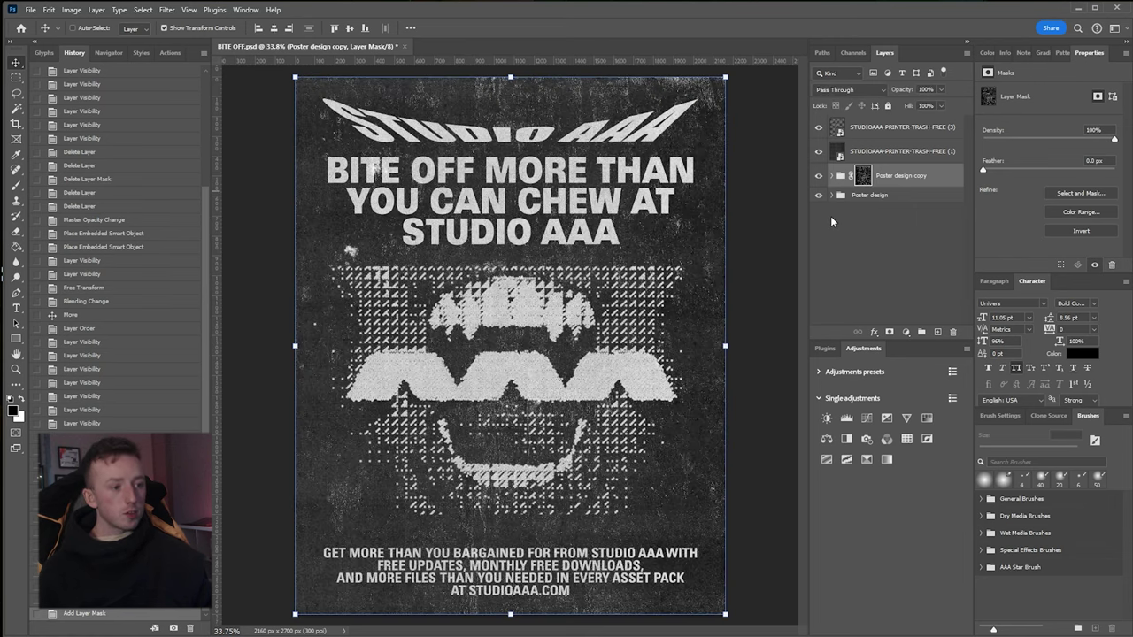
{"action": "left_click", "coordinate": [863, 179], "text": "alt"}
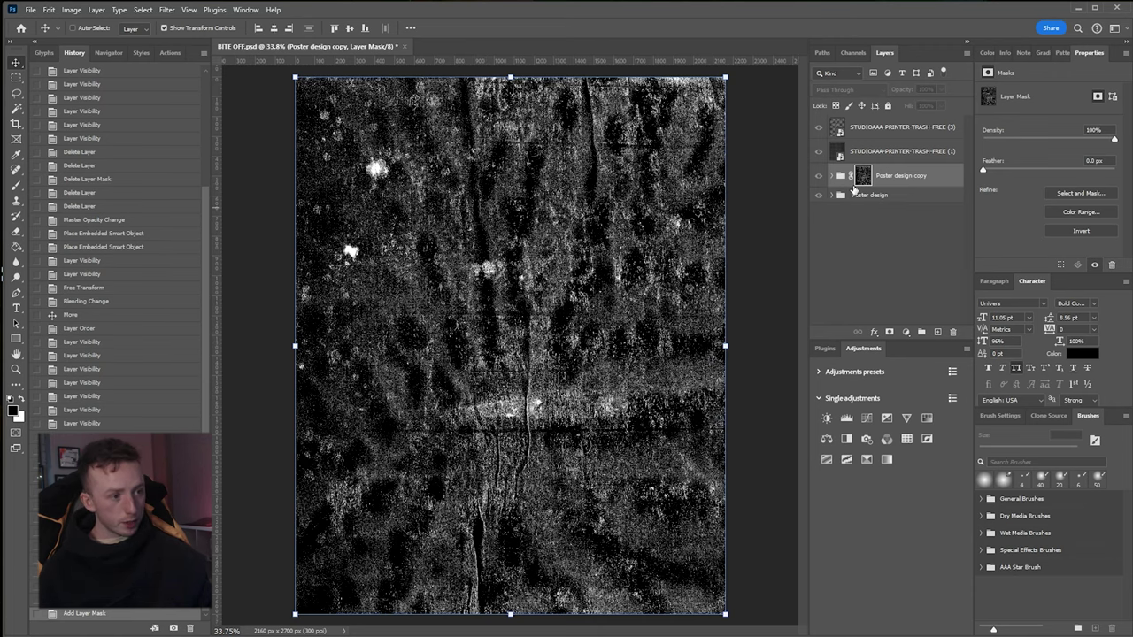
Set the original Poster design group's opacity to 0%.
{"action": "left_click", "coordinate": [854, 190]}
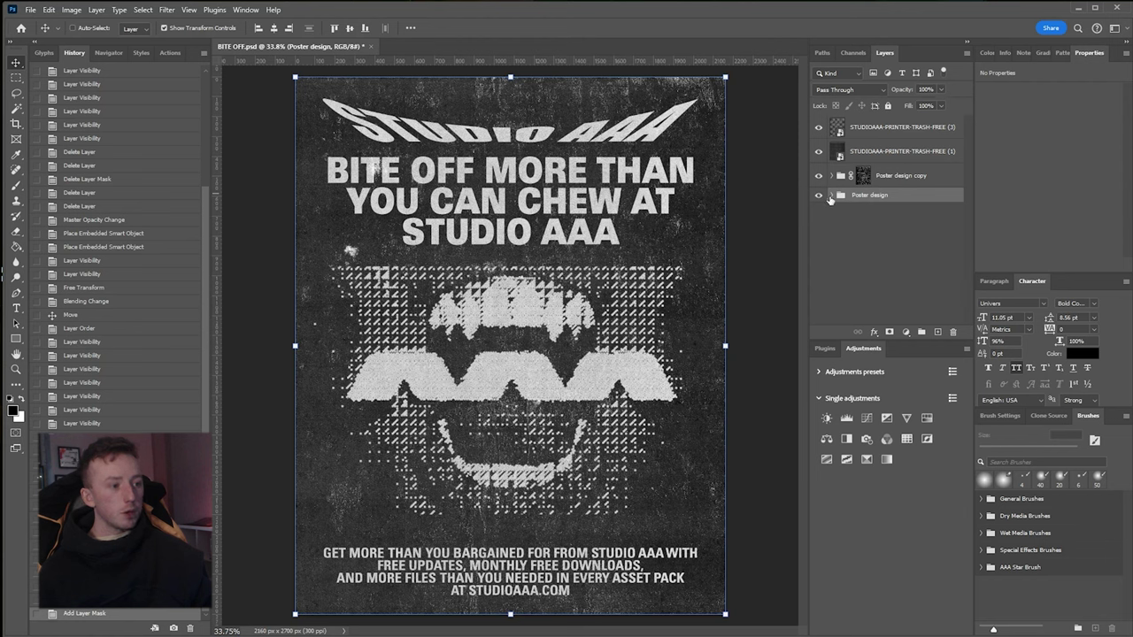
{"action": "left_click", "coordinate": [830, 195]}
{"action": "left_click", "coordinate": [830, 195]}
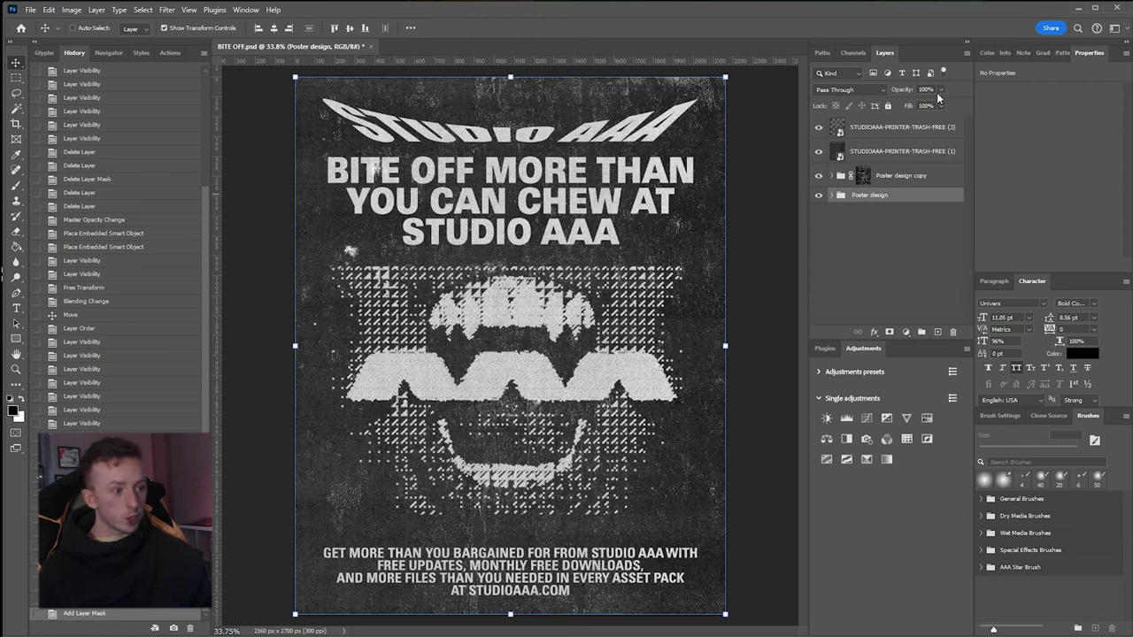
{"action": "left_click_drag", "start_coordinate": [938, 91], "coordinate": [842, 105]}
Inspect what the masked Poster design copy contributes by itself, toggling layer visibility including the texture (1) overlay.
{"action": "left_click", "coordinate": [857, 154]}
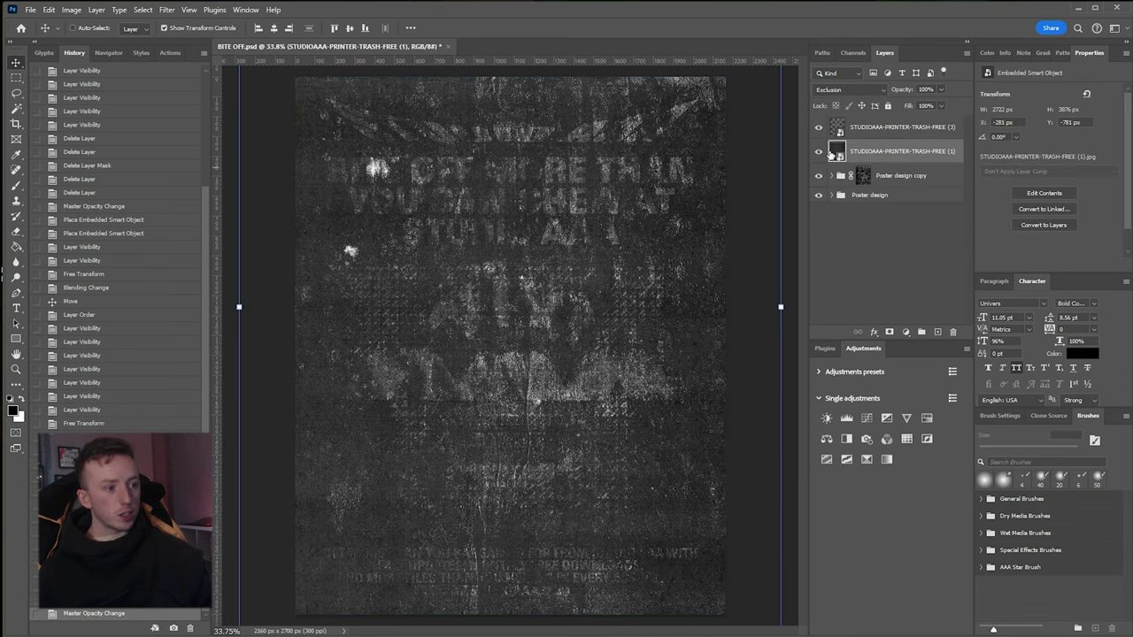
{"action": "left_click", "coordinate": [839, 167]}
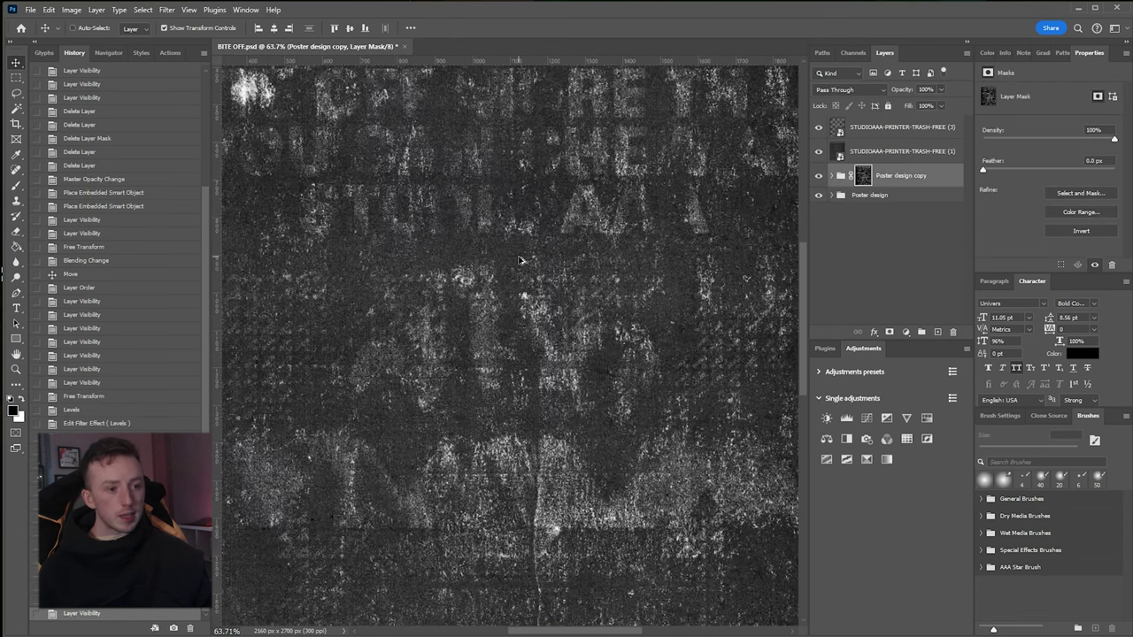
{"action": "key", "text": "ctrl+0"}
{"action": "left_click", "coordinate": [907, 151]}
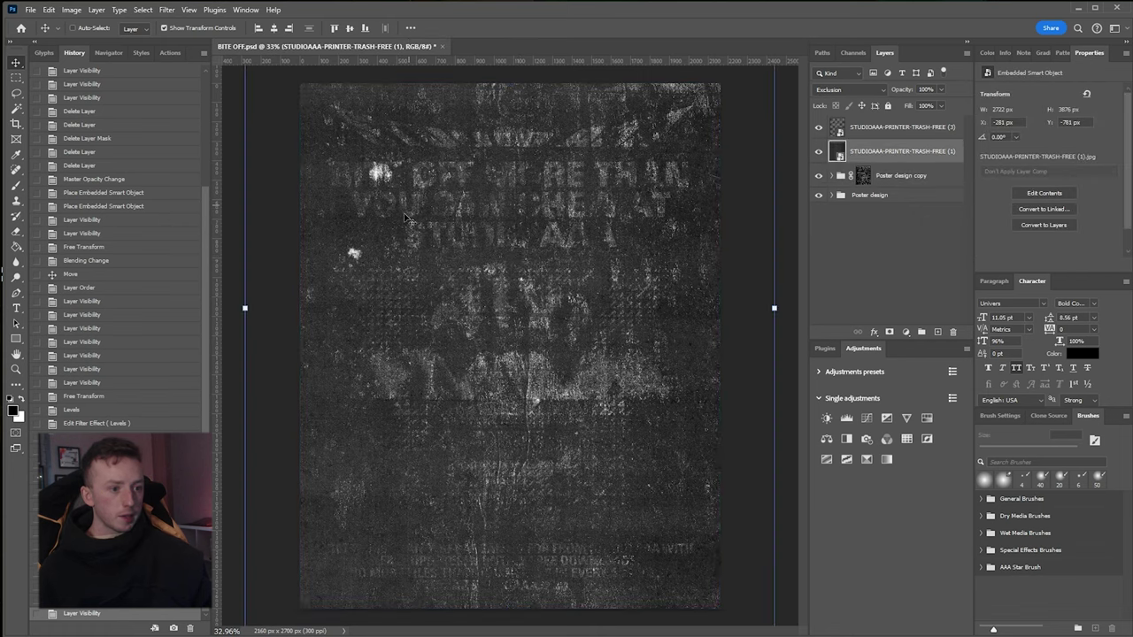
{"action": "left_click_drag", "start_coordinate": [437, 170], "coordinate": [497, 186]}
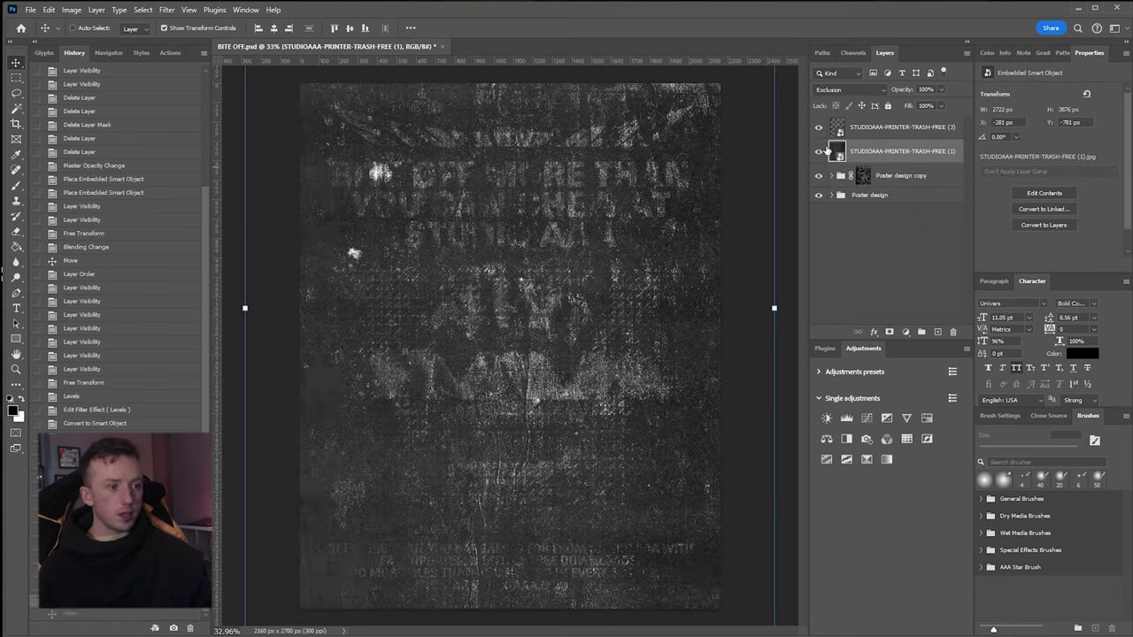
{"action": "left_click", "coordinate": [818, 151]}
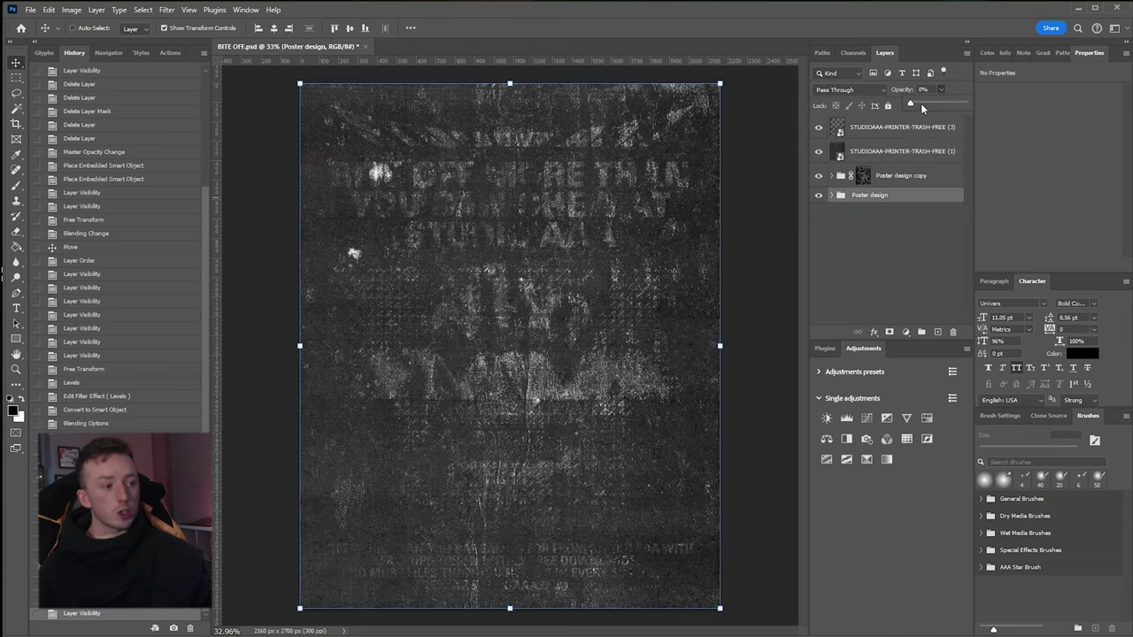
Set the original Poster design group's opacity to 13% and check the faded artwork up close.
{"action": "mouse_move", "coordinate": [920, 102]}
{"action": "left_mouse_down"}
{"action": "mouse_move", "coordinate": [873, 106]}
{"action": "mouse_move", "coordinate": [935, 99]}
{"action": "mouse_move", "coordinate": [918, 104]}
{"action": "left_mouse_up"}
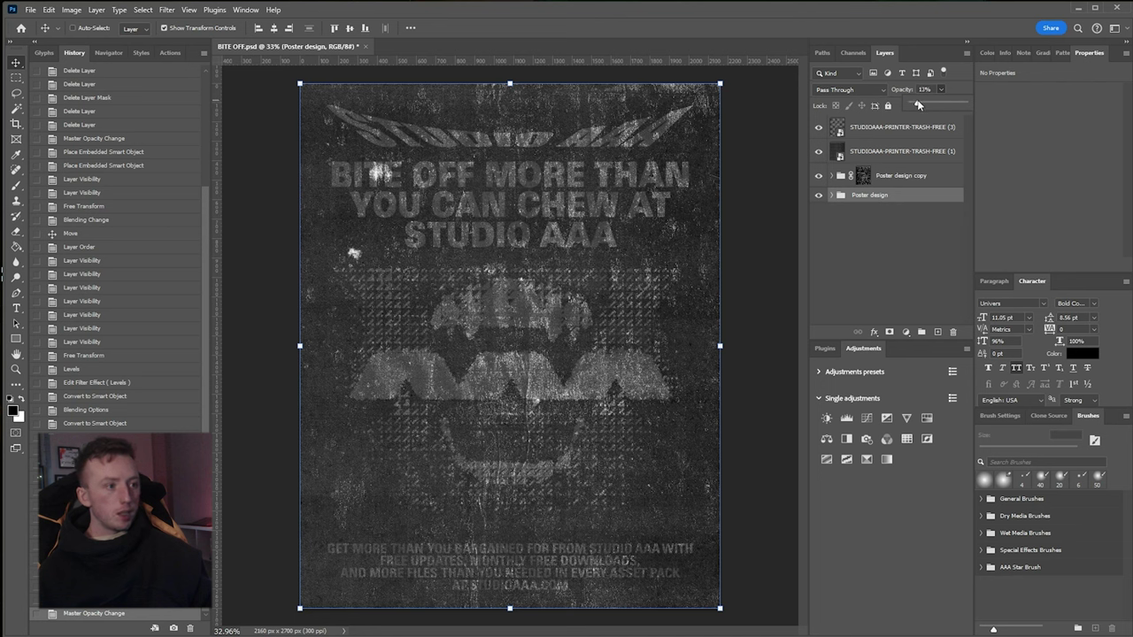
{"action": "left_click", "coordinate": [885, 248]}
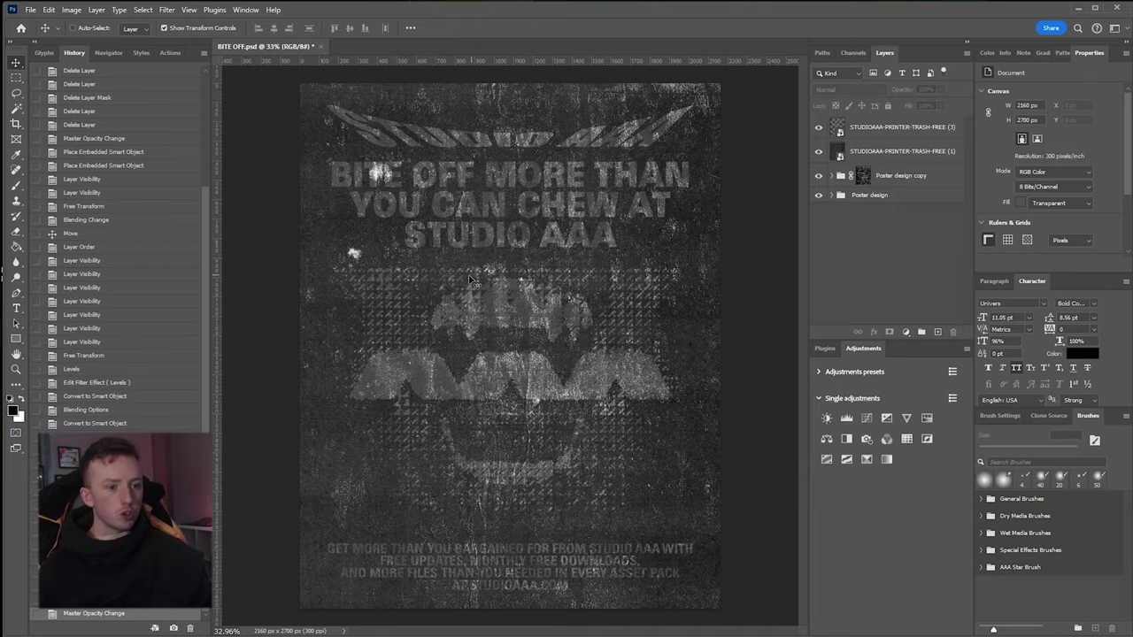
{"action": "scroll", "coordinate": [561, 354], "scroll_direction": "up", "scroll_amount": 3}
{"action": "scroll", "coordinate": [552, 361], "scroll_direction": "up", "scroll_amount": 6}
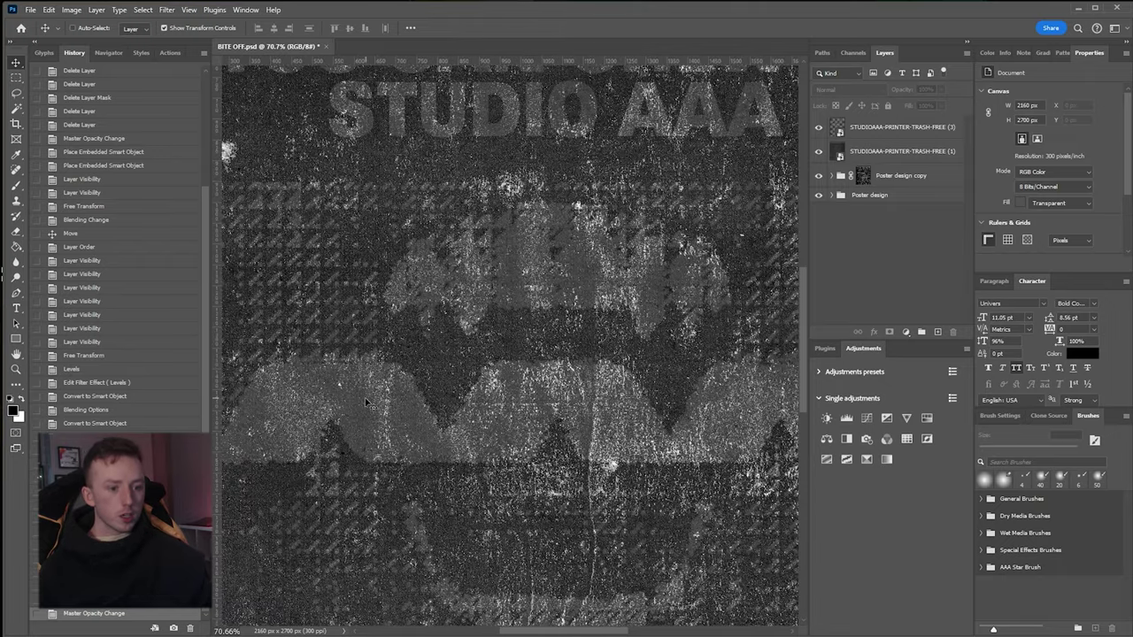
{"action": "scroll", "coordinate": [418, 396], "scroll_direction": "down", "scroll_amount": 4}
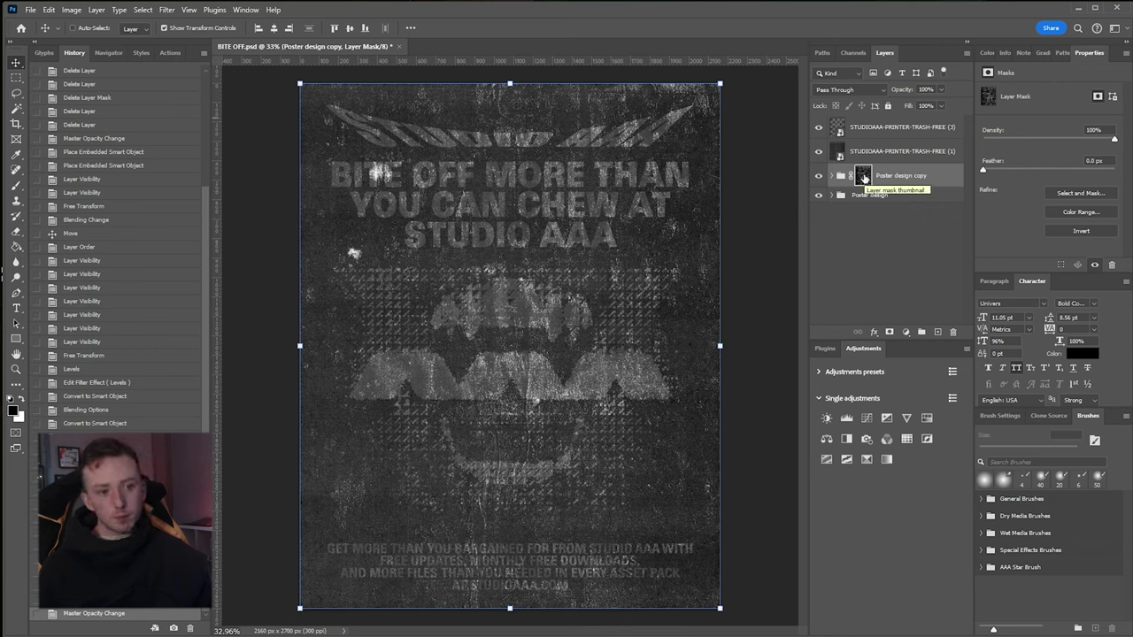
Alternate between the poster and the isolated mask of the Poster design copy group to compare black and white areas.
{"action": "left_click", "coordinate": [863, 178], "text": "alt"}
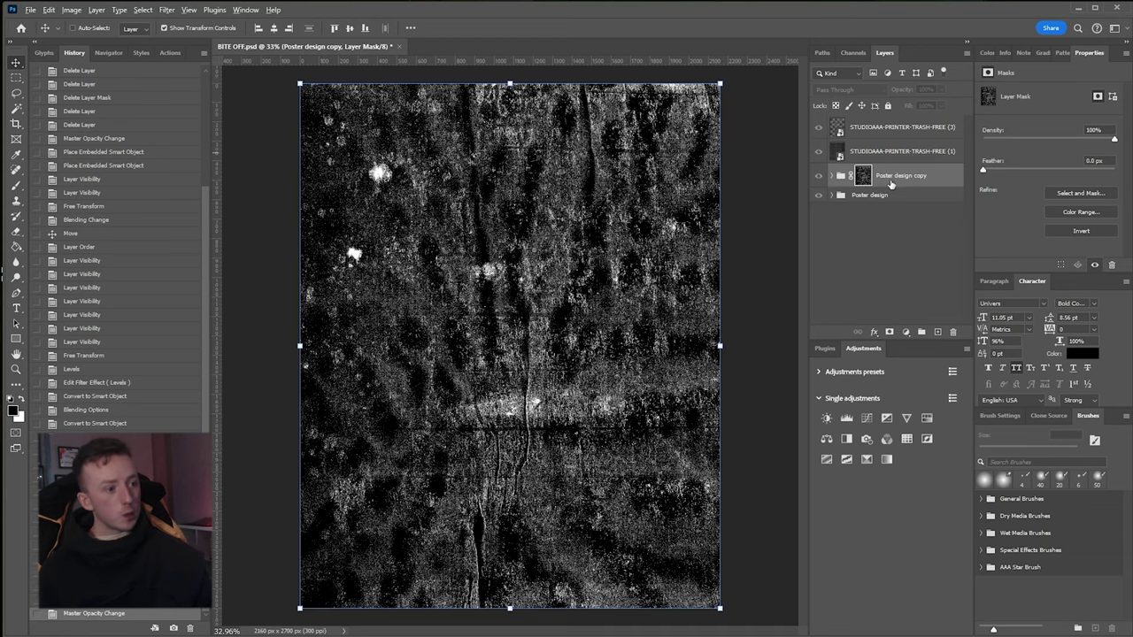
{"action": "left_click", "coordinate": [864, 176], "text": "alt"}
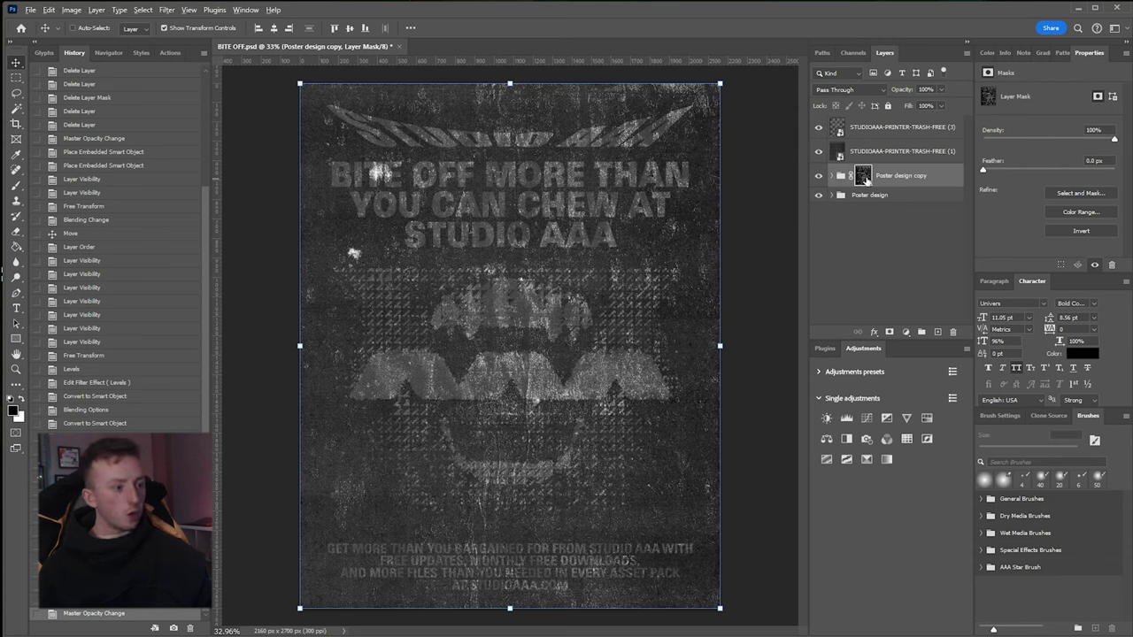
{"action": "left_click", "coordinate": [864, 178], "text": "alt"}
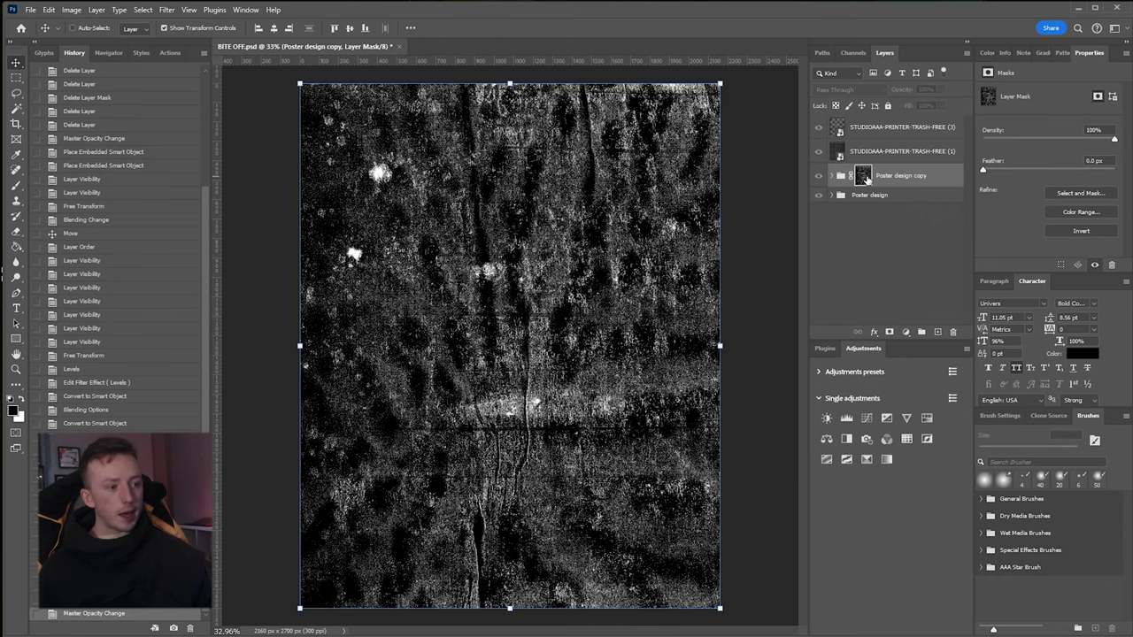
Return from the isolated mask to the poster and toggle the STUDIOAAA-PRINTER-TRASH-FREE (1) texture's visibility.
{"action": "left_click", "coordinate": [864, 175], "text": "alt"}
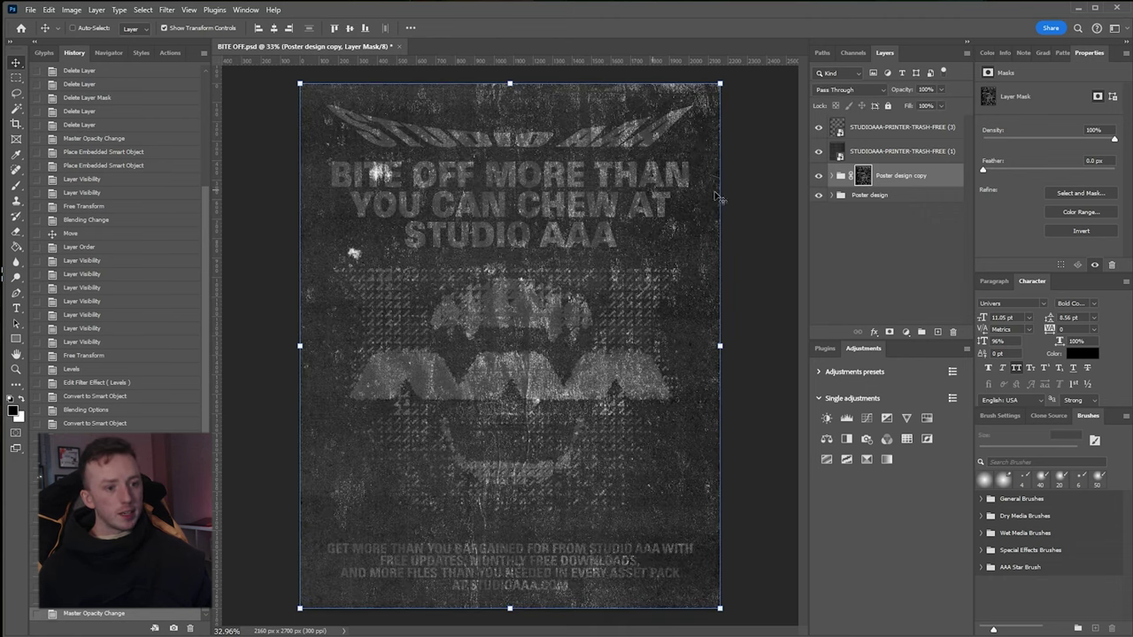
{"action": "left_click", "coordinate": [856, 158]}
{"action": "left_click", "coordinate": [817, 156]}
{"action": "left_click", "coordinate": [817, 156]}
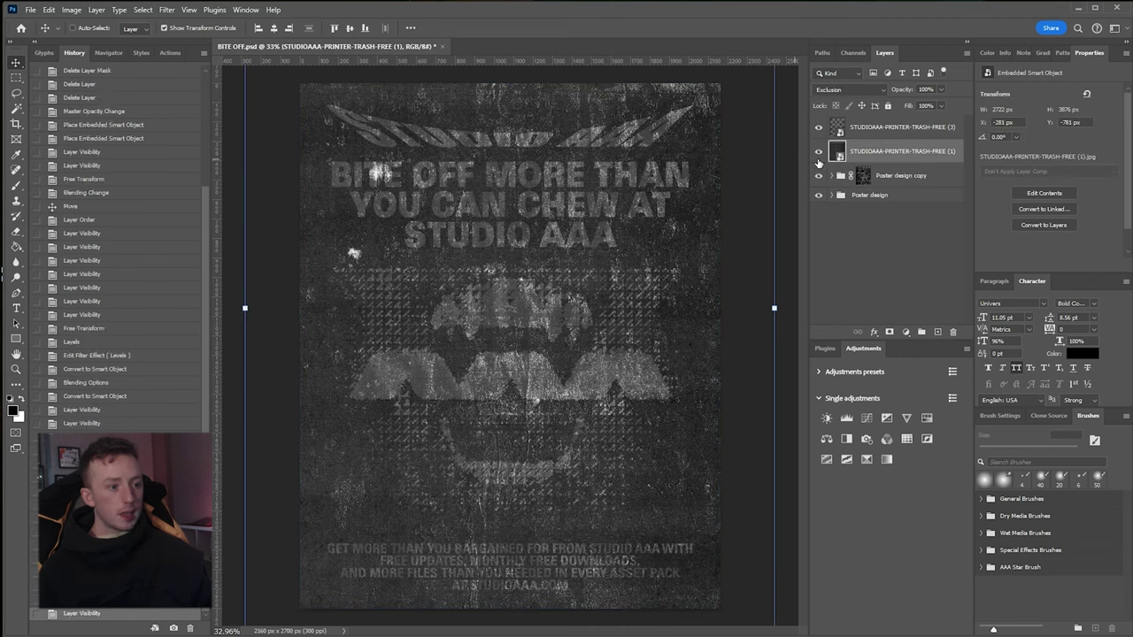
Apply a Color Halftone filter with a maximum radius of 4 pixels to the Poster design copy group's mask.
{"action": "left_click", "coordinate": [862, 176], "text": "alt"}
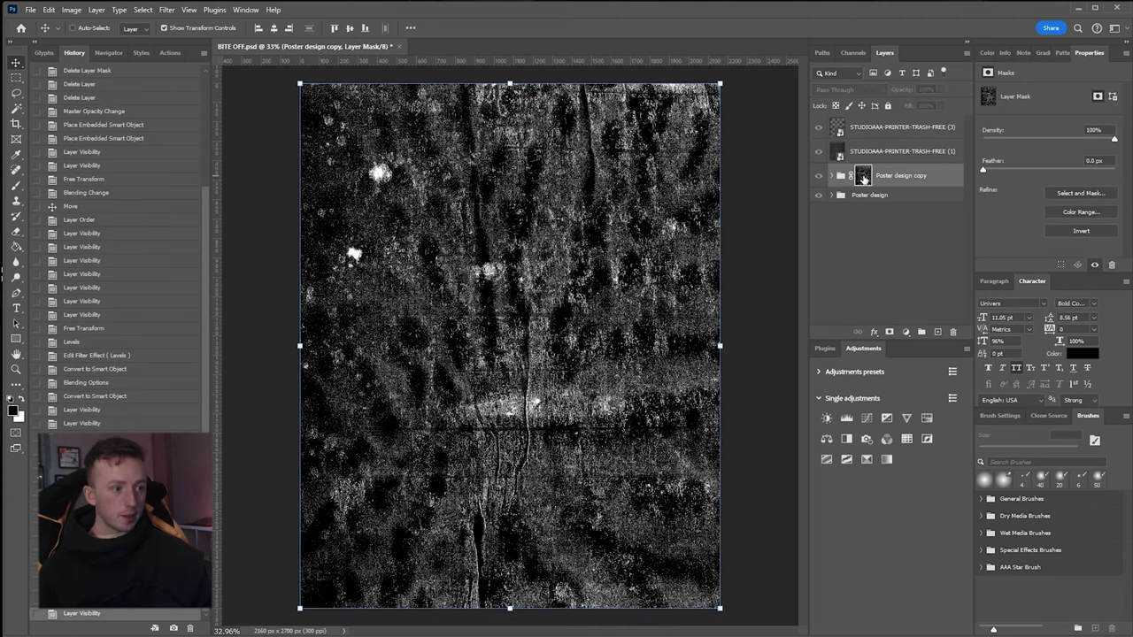
{"action": "left_click", "coordinate": [70, 9]}
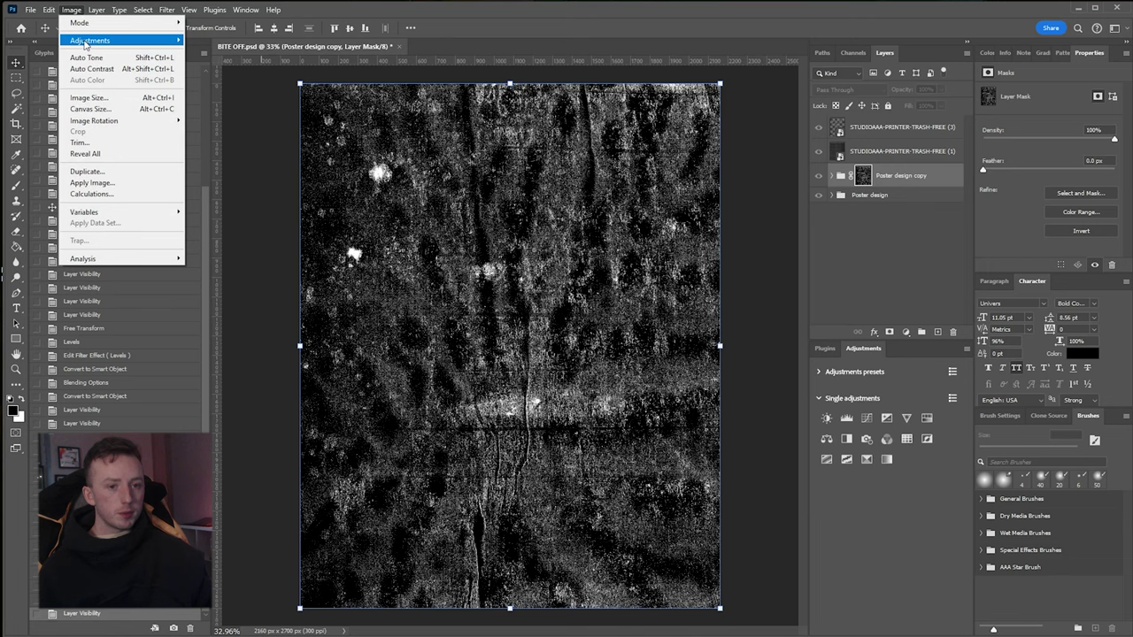
{"action": "mouse_move", "coordinate": [86, 43]}
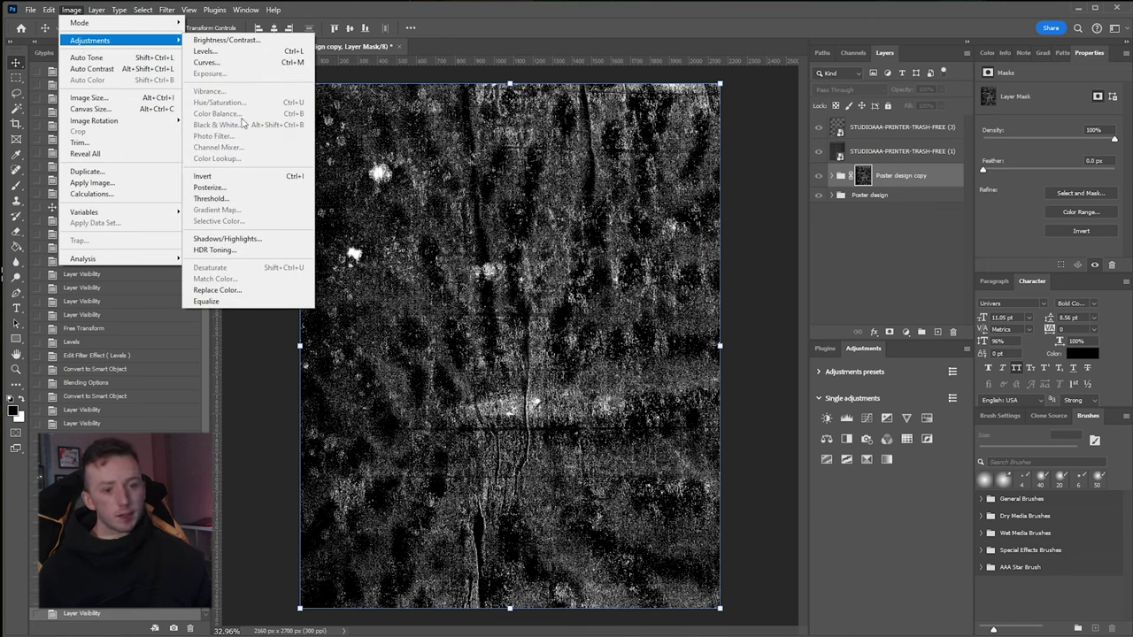
{"action": "mouse_move", "coordinate": [166, 11]}
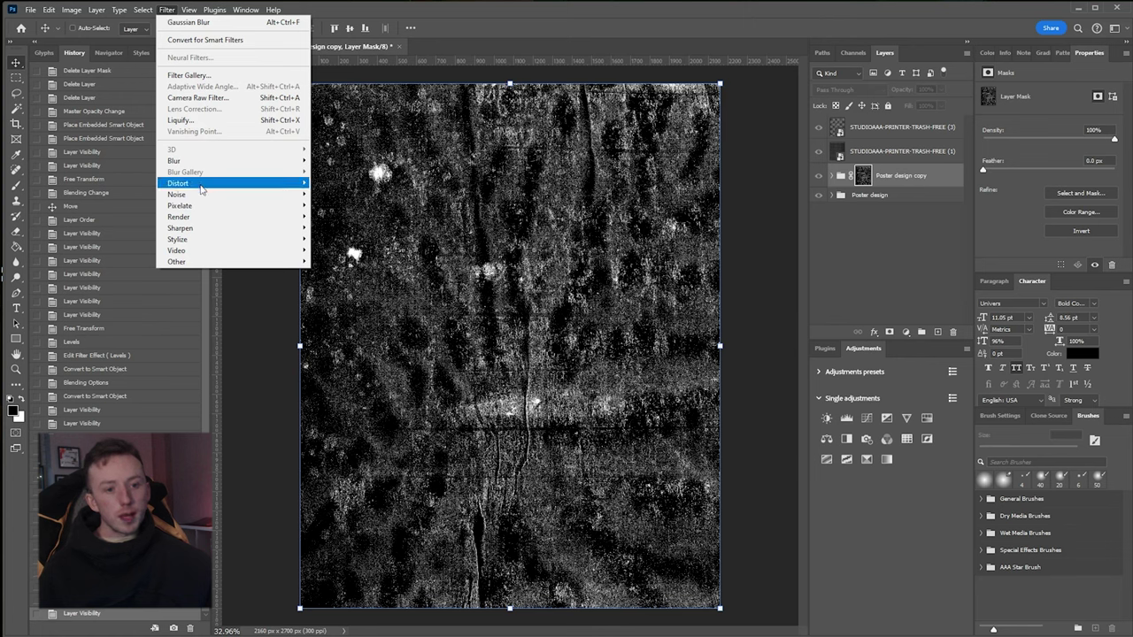
{"action": "mouse_move", "coordinate": [223, 214]}
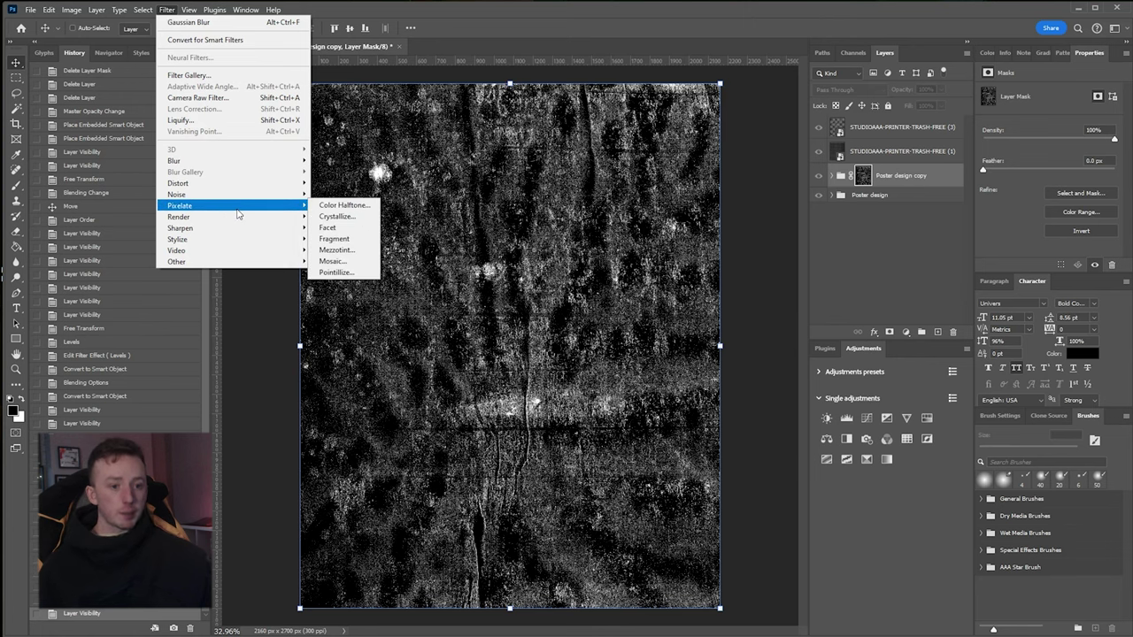
{"action": "left_click", "coordinate": [341, 206]}
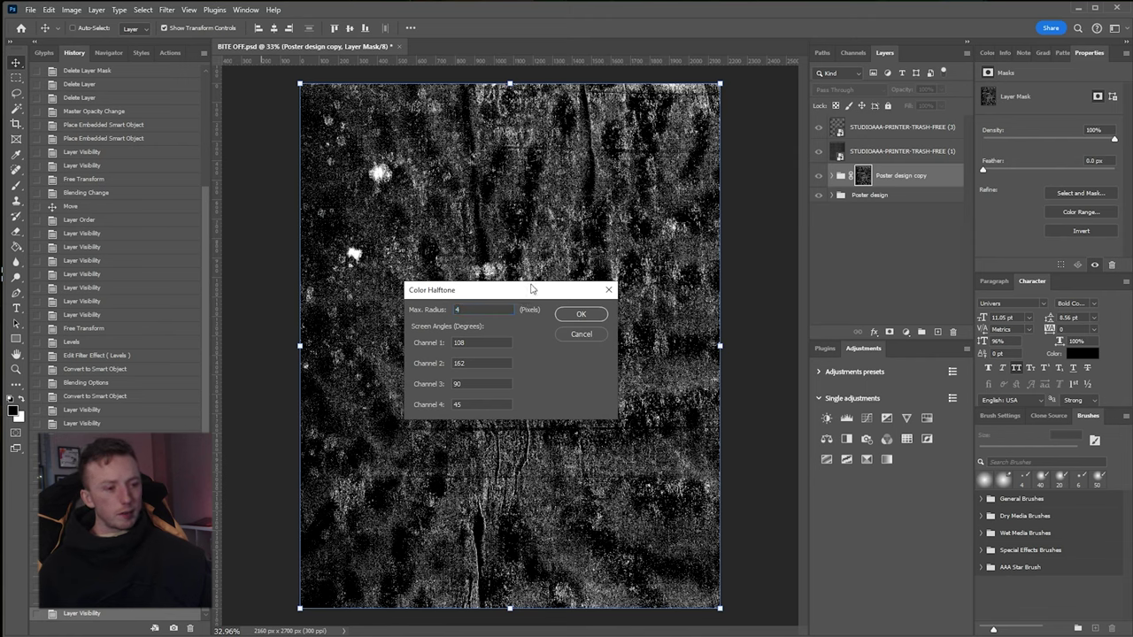
{"action": "left_click_drag", "start_coordinate": [531, 289], "coordinate": [528, 152]}
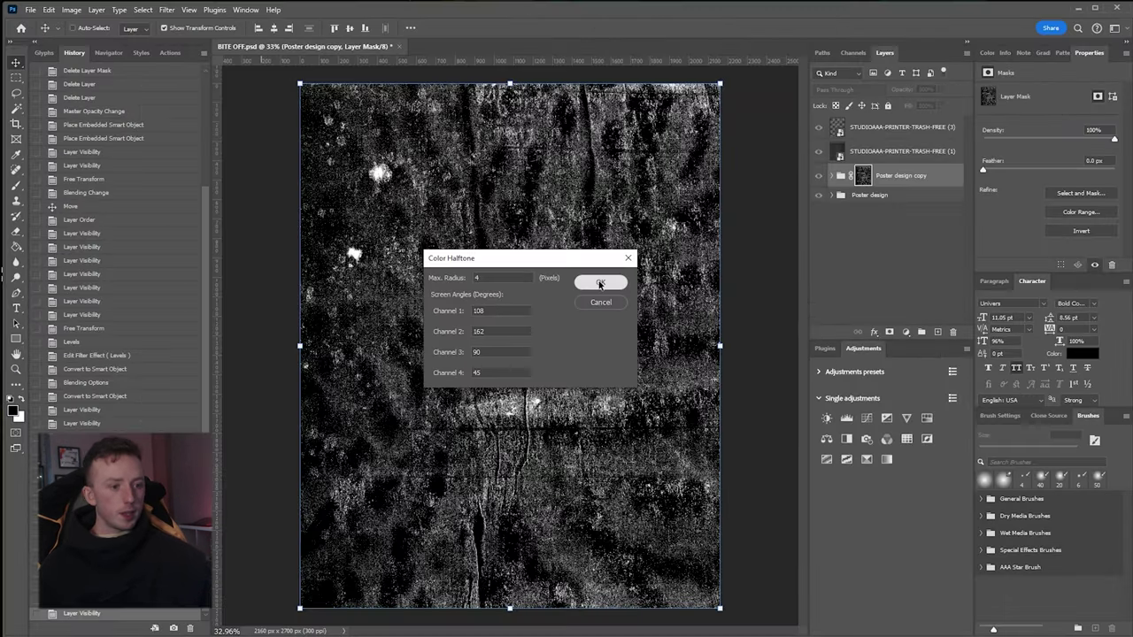
{"action": "left_click", "coordinate": [629, 251]}
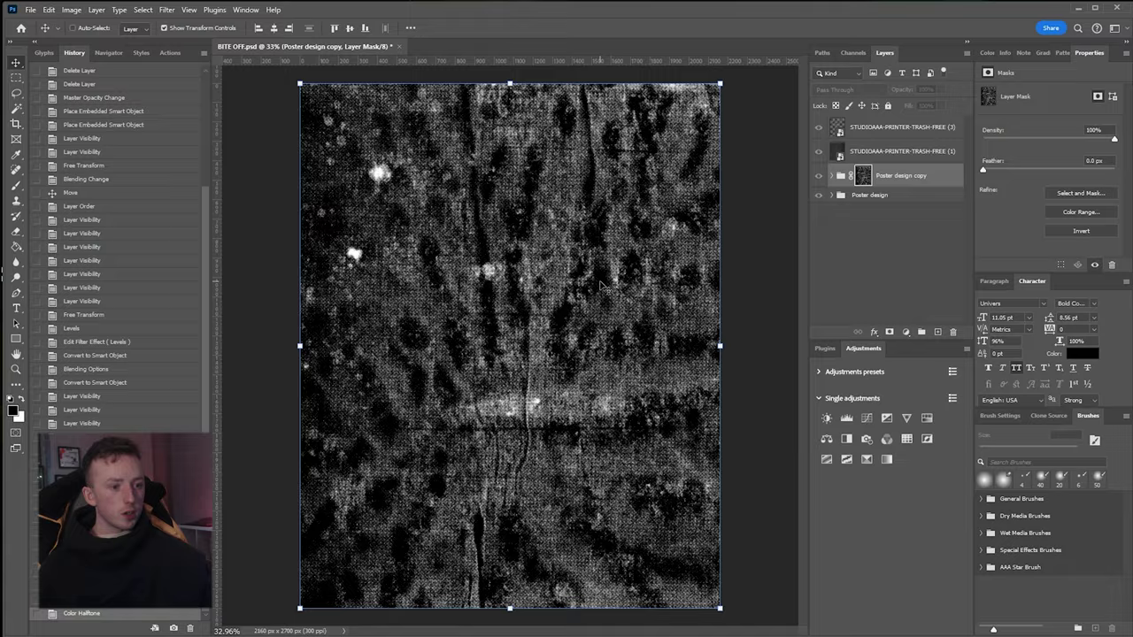
Examine the halftone dot pattern on the isolated mask up close and at full view.
{"action": "scroll", "coordinate": [535, 338], "scroll_direction": "up", "scroll_amount": 8}
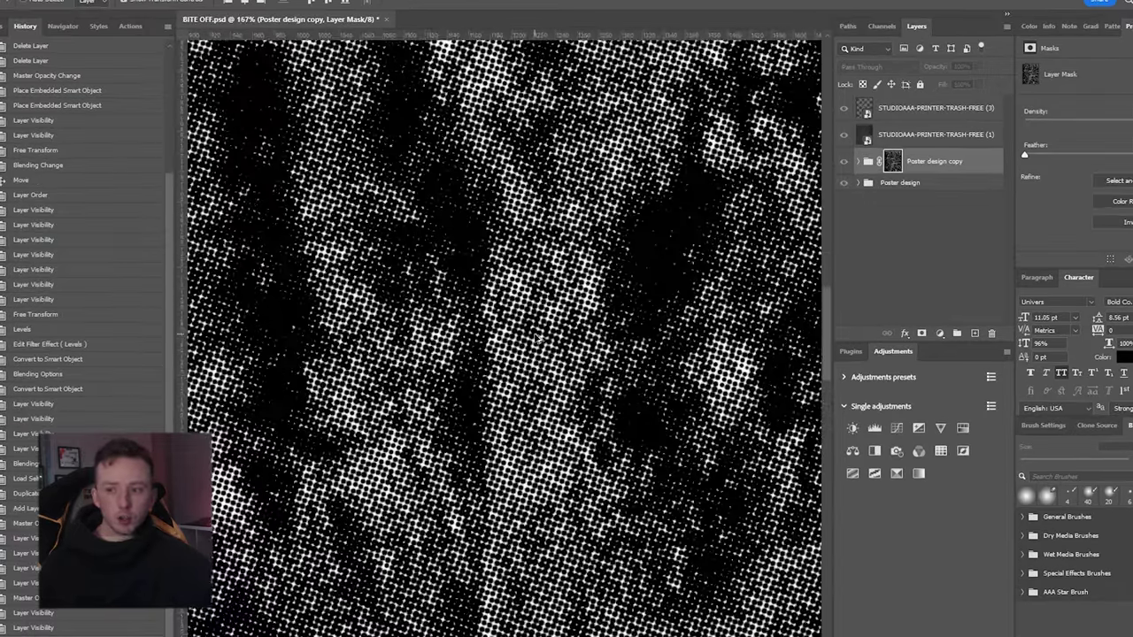
{"action": "scroll", "coordinate": [535, 338], "scroll_direction": "down", "scroll_amount": 10}
{"action": "scroll", "coordinate": [536, 336], "scroll_direction": "down", "scroll_amount": 5}
{"action": "scroll", "coordinate": [535, 336], "scroll_direction": "up", "scroll_amount": 8}
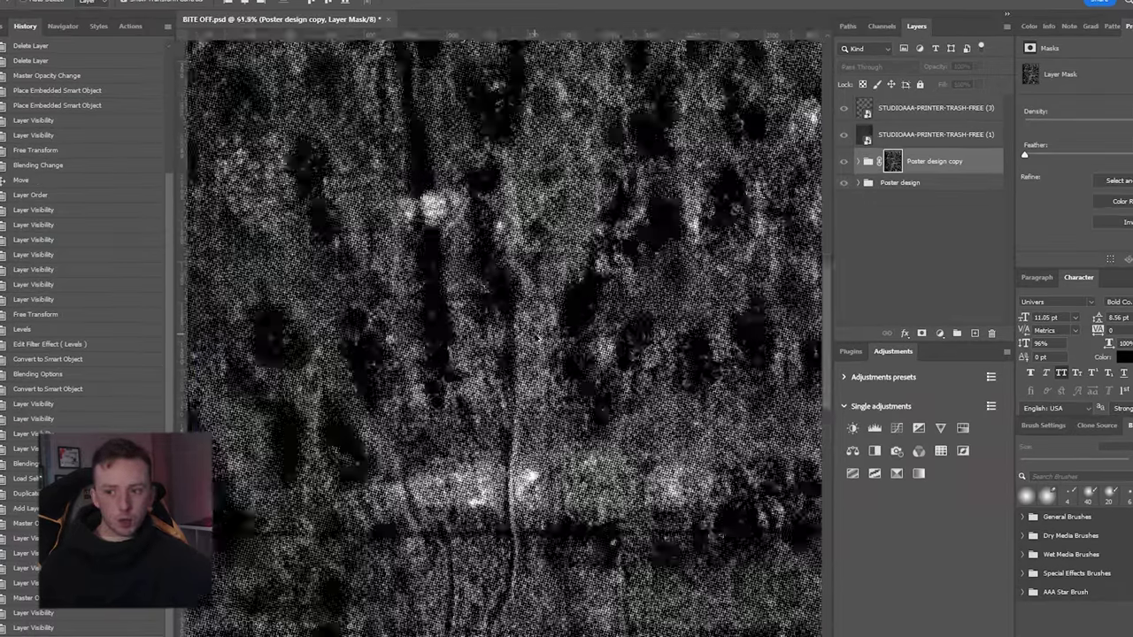
{"action": "scroll", "coordinate": [477, 331], "scroll_direction": "down", "scroll_amount": 5}
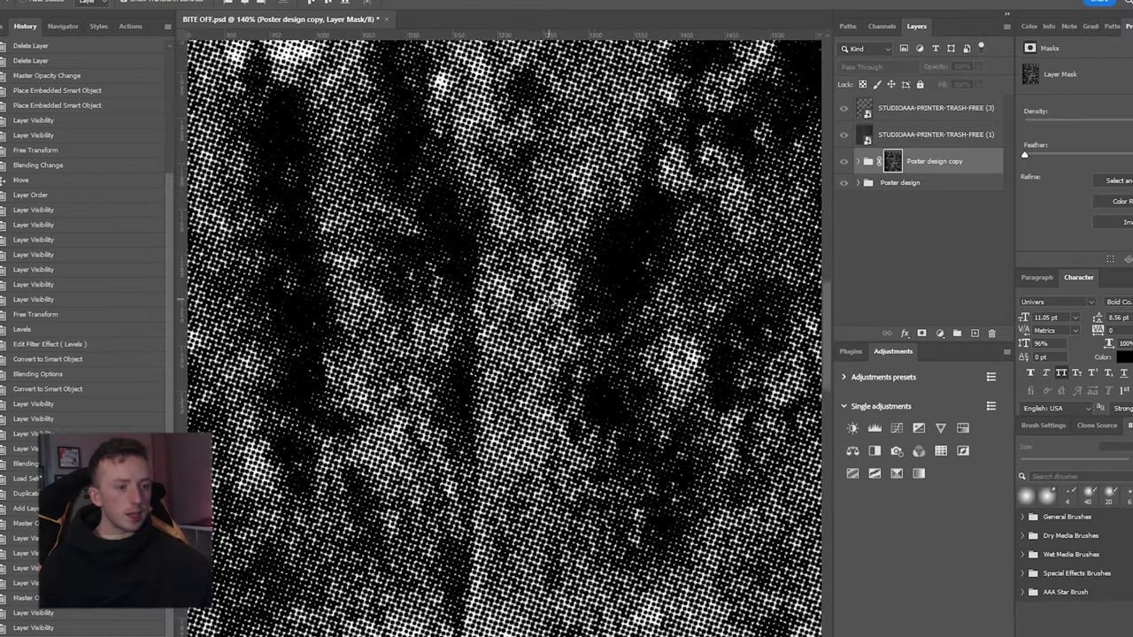
{"action": "scroll", "coordinate": [479, 306], "scroll_direction": "down", "scroll_amount": 3}
{"action": "scroll", "coordinate": [480, 300], "scroll_direction": "up", "scroll_amount": 3}
{"action": "scroll", "coordinate": [490, 303], "scroll_direction": "up", "scroll_amount": 8}
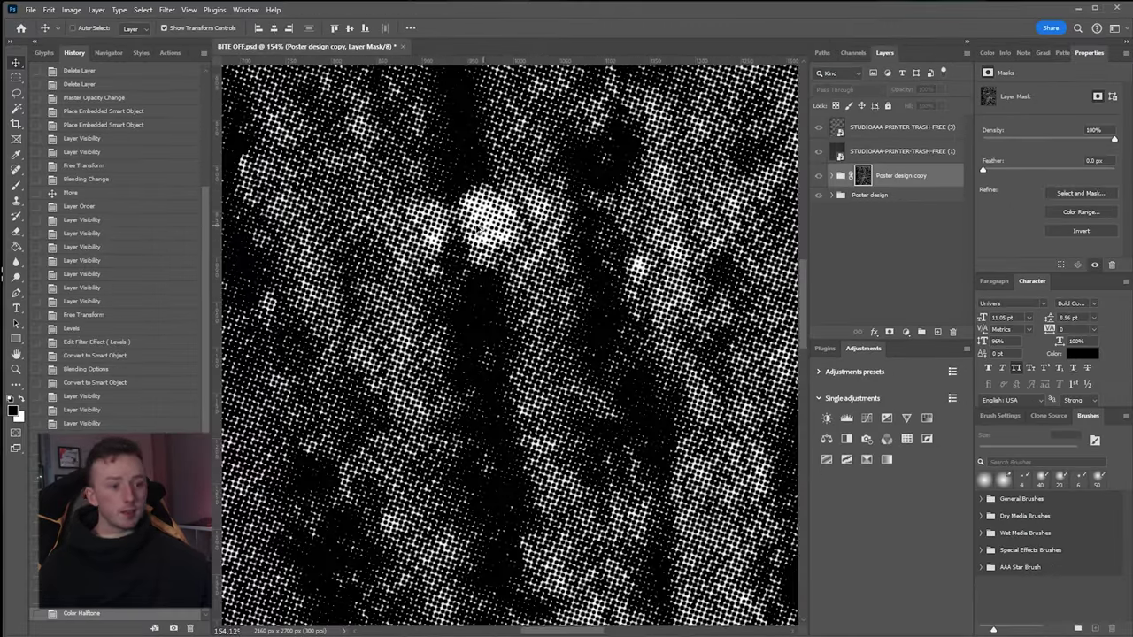
{"action": "scroll", "coordinate": [500, 203], "scroll_direction": "up", "scroll_amount": 4}
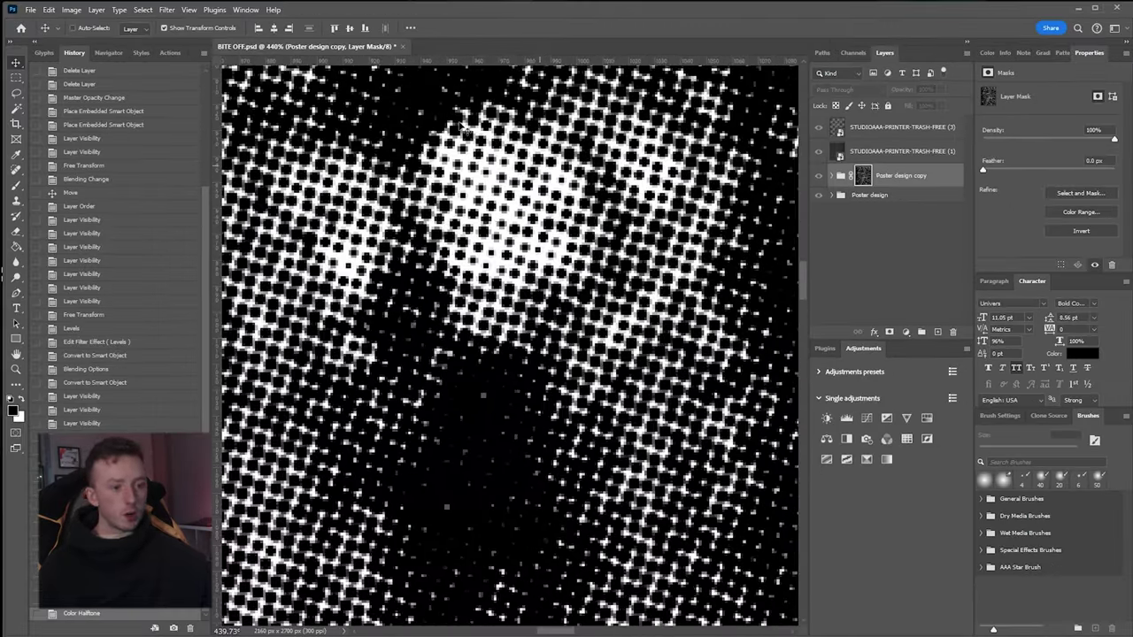
{"action": "scroll", "coordinate": [550, 268], "scroll_direction": "down", "scroll_amount": 9}
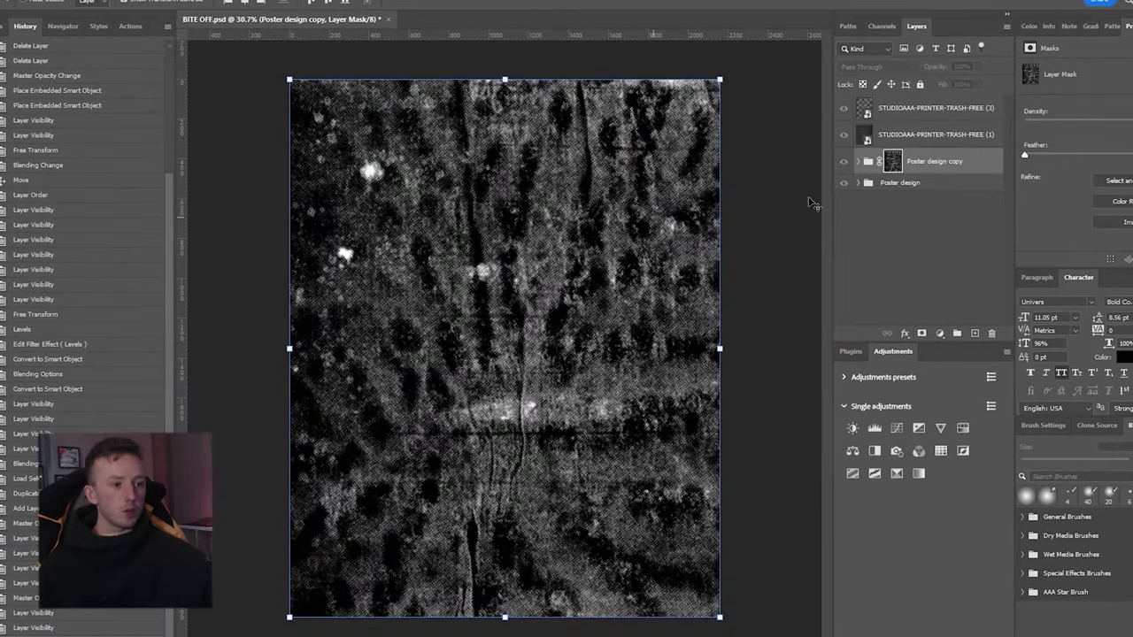
Compare the halftoned mask of the Poster design copy group with the resulting poster.
{"action": "left_click", "coordinate": [884, 196]}
{"action": "left_click", "coordinate": [893, 166]}
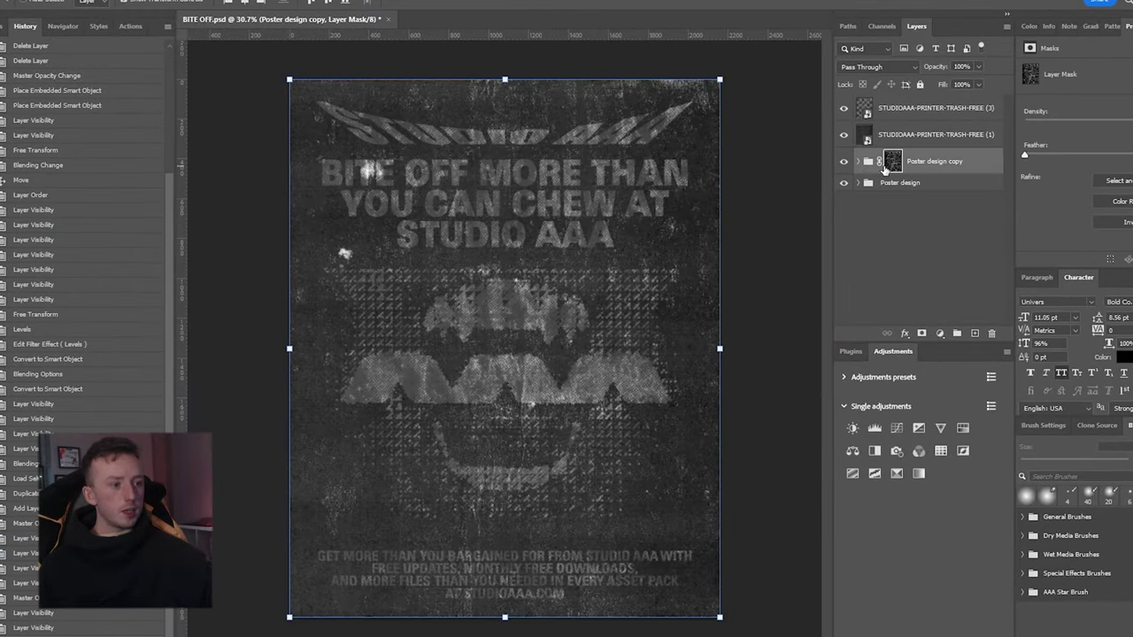
{"action": "left_click", "coordinate": [893, 166], "text": "alt"}
{"action": "left_click", "coordinate": [892, 166], "text": "alt"}
{"action": "left_click", "coordinate": [897, 200]}
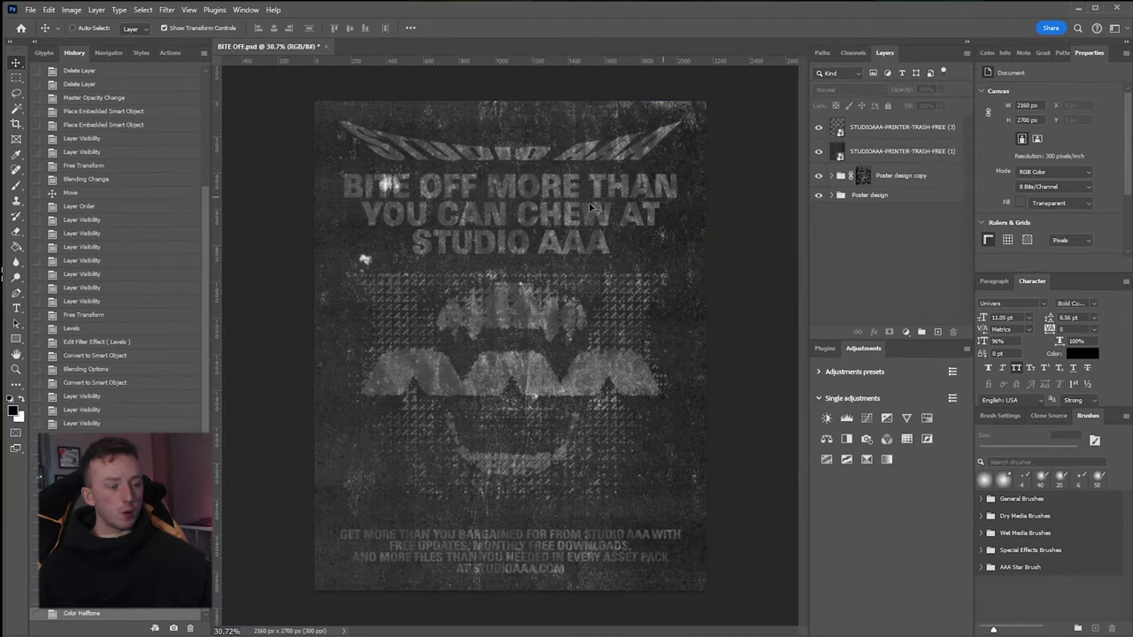
{"action": "left_click", "coordinate": [876, 195]}
{"action": "left_click", "coordinate": [885, 153]}
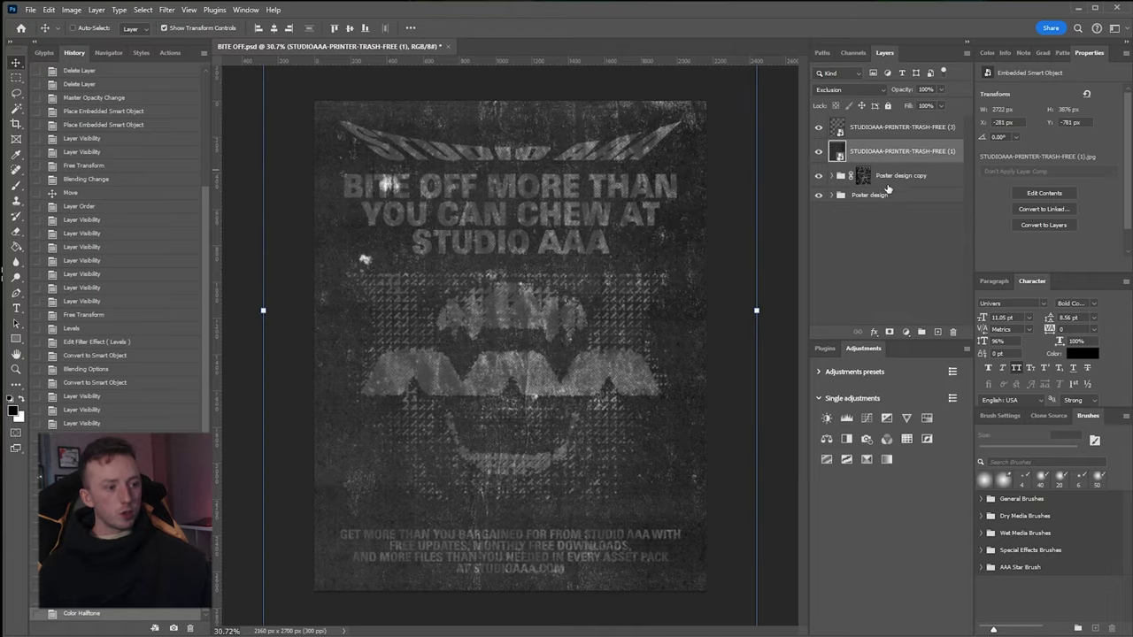
Set the original Poster design group's opacity to 0% and check the halftone dots in the lettering up close.
{"action": "left_click", "coordinate": [887, 195]}
{"action": "left_click", "coordinate": [939, 89]}
{"action": "left_click_drag", "start_coordinate": [924, 104], "coordinate": [623, 258]}
{"action": "scroll", "coordinate": [622, 258], "scroll_direction": "up", "scroll_amount": 10}
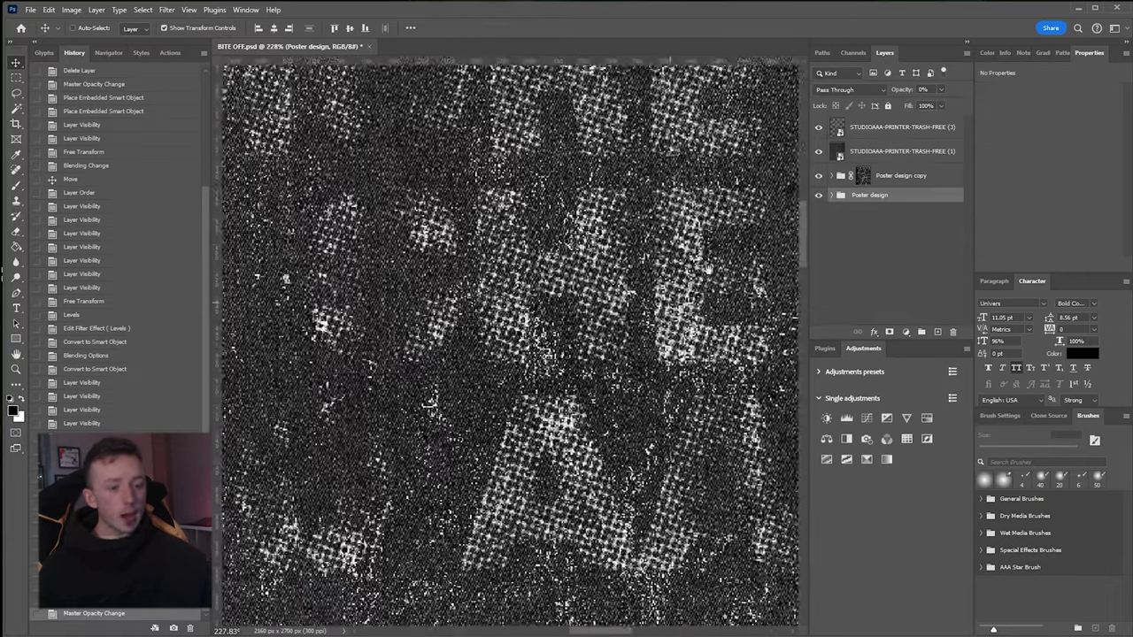
{"action": "left_click_drag", "start_coordinate": [256, 443], "coordinate": [176, 369]}
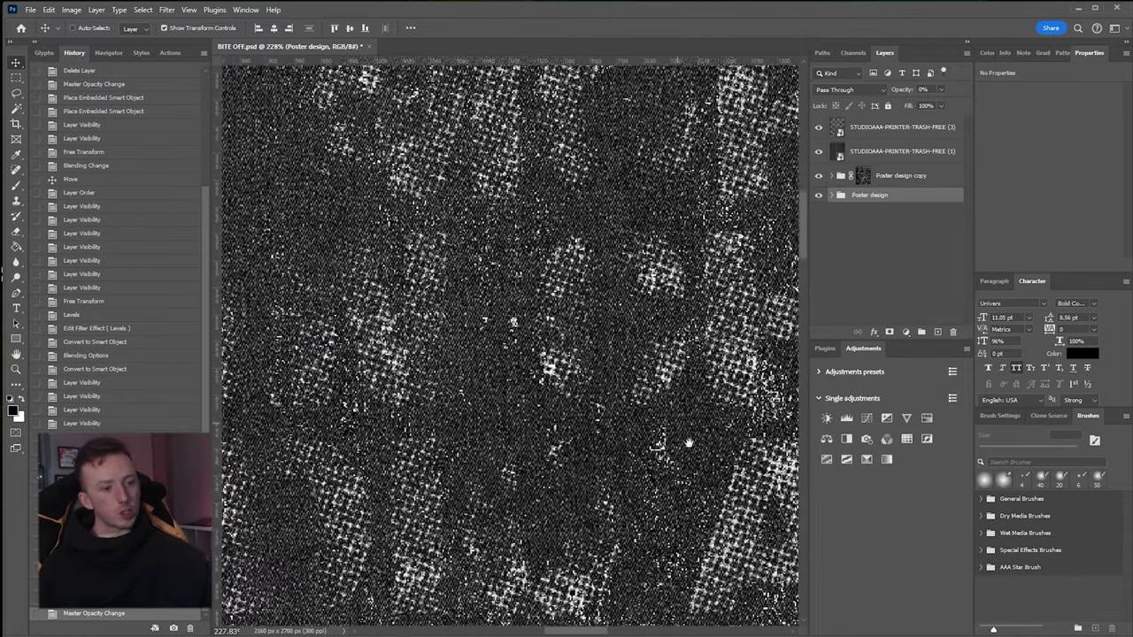
{"action": "key", "text": "ctrl+0"}
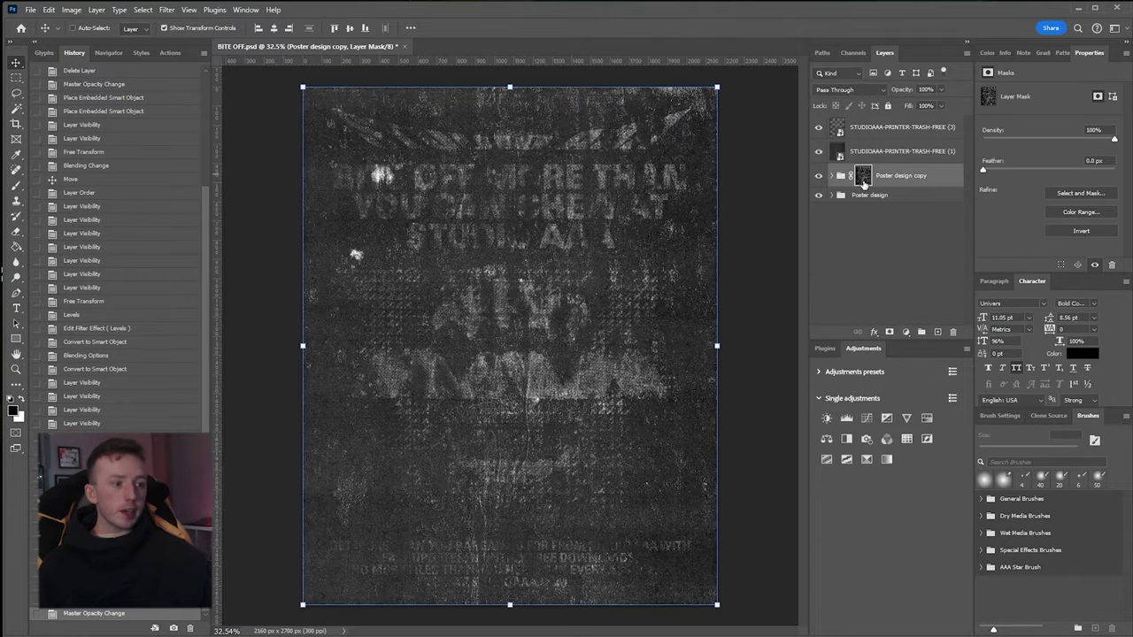
Isolate the Poster design copy group's mask and apply a Gaussian Blur with a 0.5-pixel radius to it.
{"action": "left_click", "coordinate": [72, 9]}
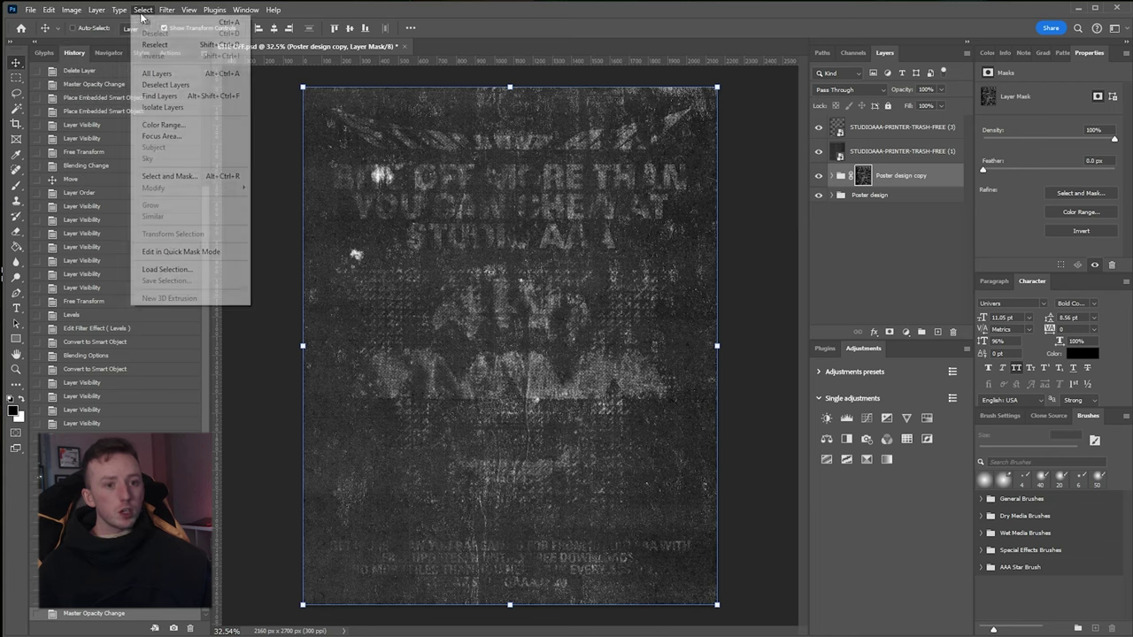
{"action": "mouse_move", "coordinate": [163, 11]}
{"action": "left_click", "coordinate": [880, 210]}
{"action": "left_click", "coordinate": [863, 178], "text": "alt"}
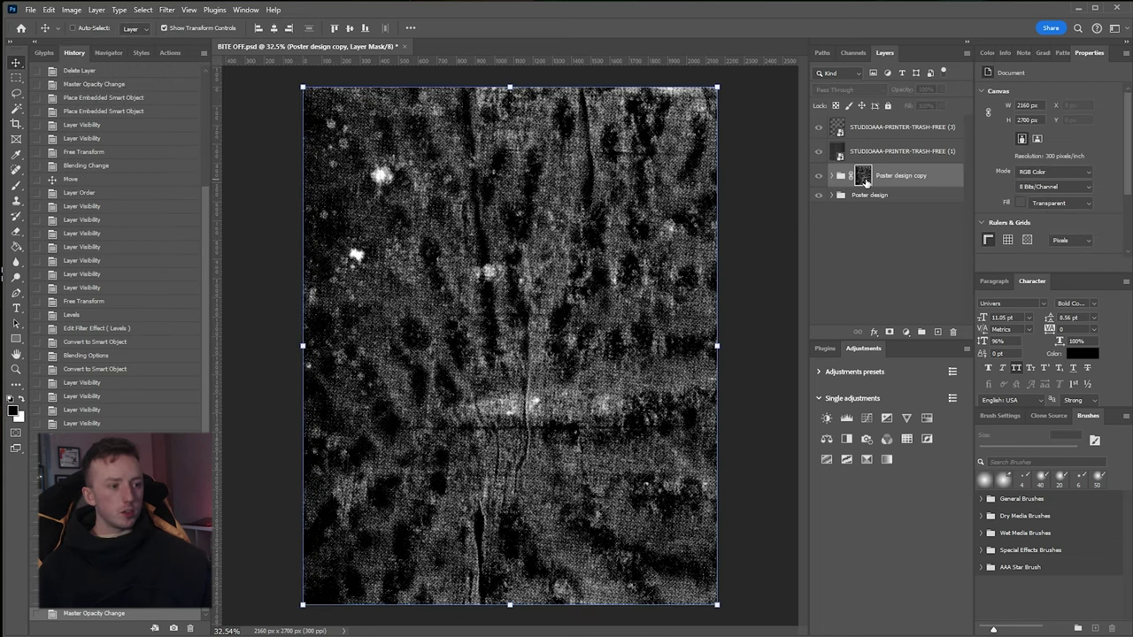
{"action": "left_click", "coordinate": [166, 10]}
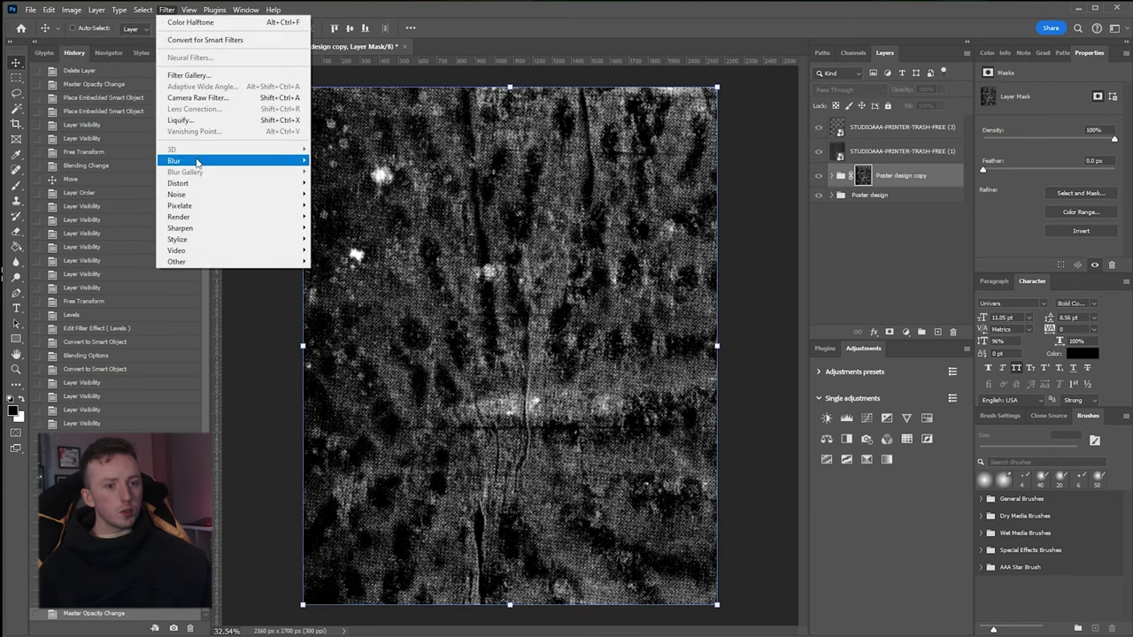
{"action": "mouse_move", "coordinate": [194, 157]}
{"action": "left_click", "coordinate": [340, 210]}
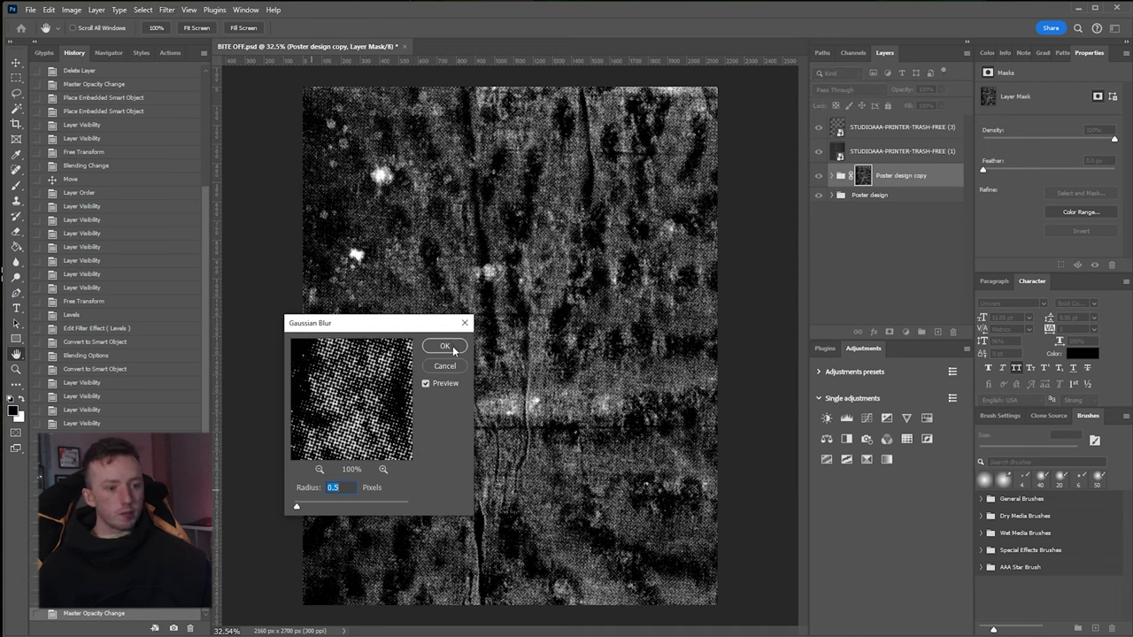
{"action": "left_click_drag", "start_coordinate": [416, 330], "coordinate": [531, 201]}
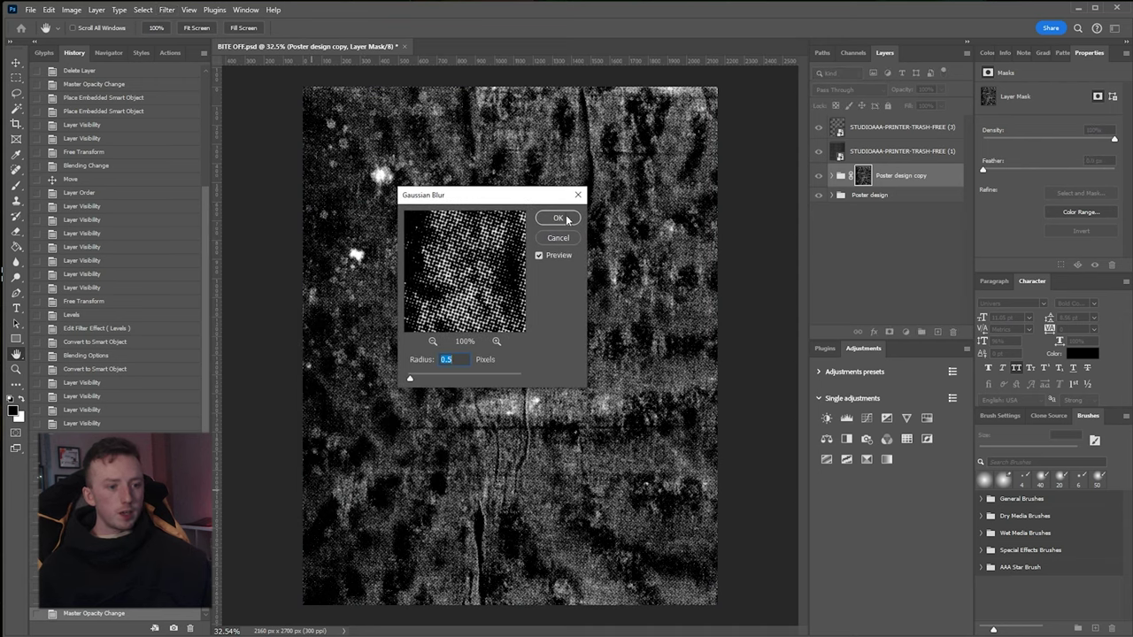
{"action": "left_click", "coordinate": [559, 215]}
{"action": "key", "text": "v"}
Apply a Threshold adjustment at level 6 to the Poster design copy group's mask.
{"action": "left_click", "coordinate": [72, 9]}
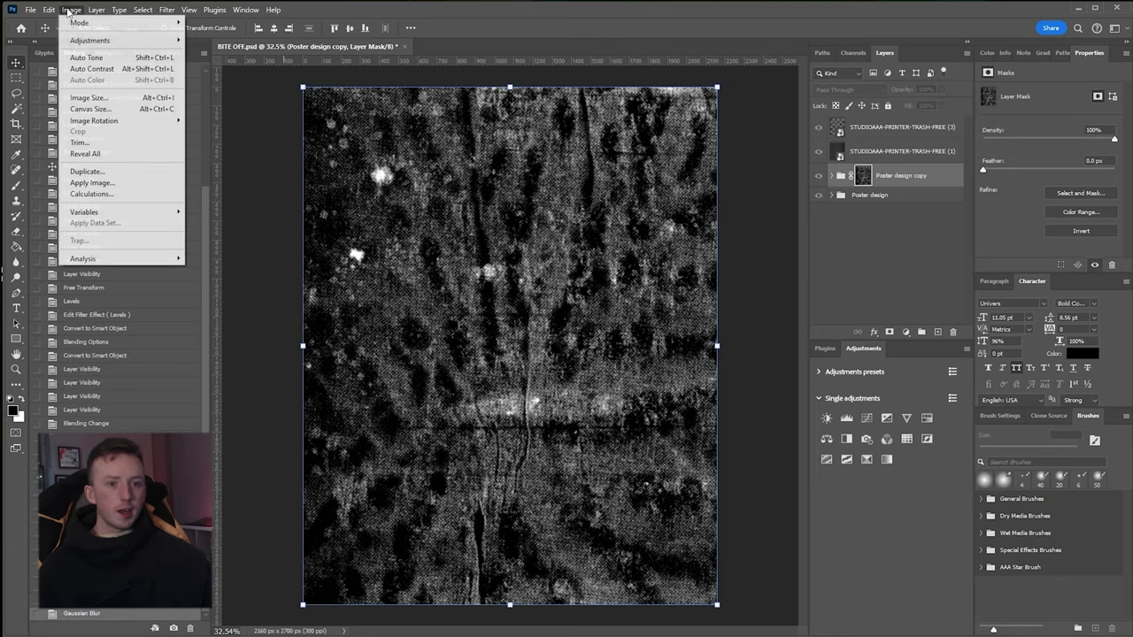
{"action": "mouse_move", "coordinate": [106, 41]}
{"action": "left_click", "coordinate": [210, 198]}
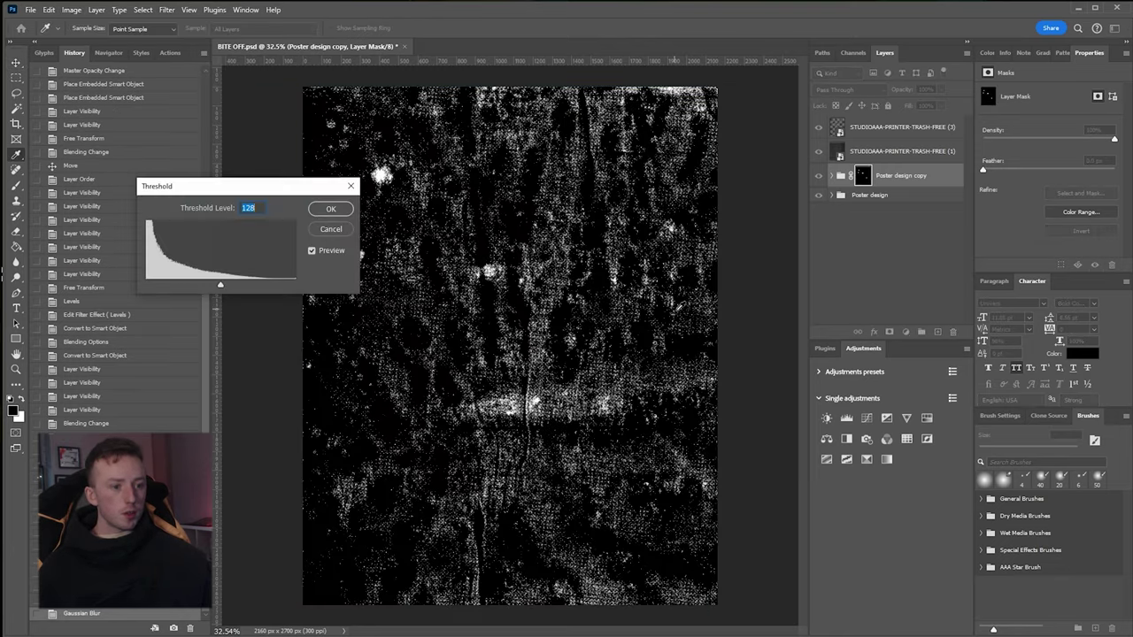
{"action": "mouse_move", "coordinate": [222, 284]}
{"action": "left_mouse_down"}
{"action": "mouse_move", "coordinate": [133, 292]}
{"action": "mouse_move", "coordinate": [274, 297]}
{"action": "mouse_move", "coordinate": [147, 293]}
{"action": "mouse_move", "coordinate": [236, 294]}
{"action": "mouse_move", "coordinate": [222, 291]}
{"action": "left_mouse_up"}
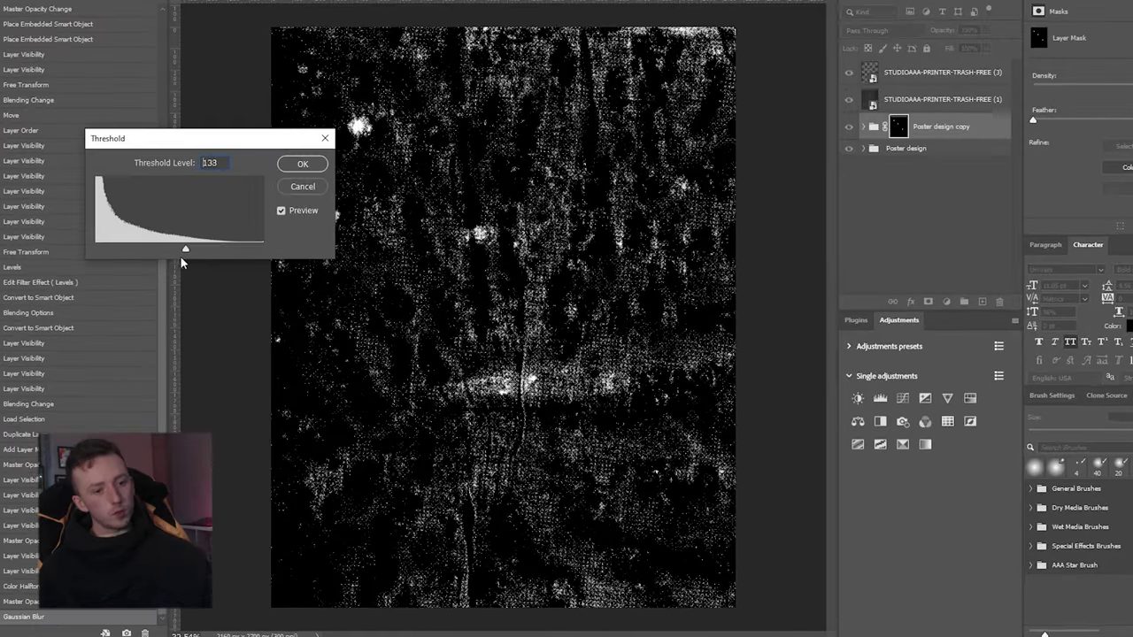
{"action": "left_click_drag", "start_coordinate": [181, 256], "coordinate": [191, 277]}
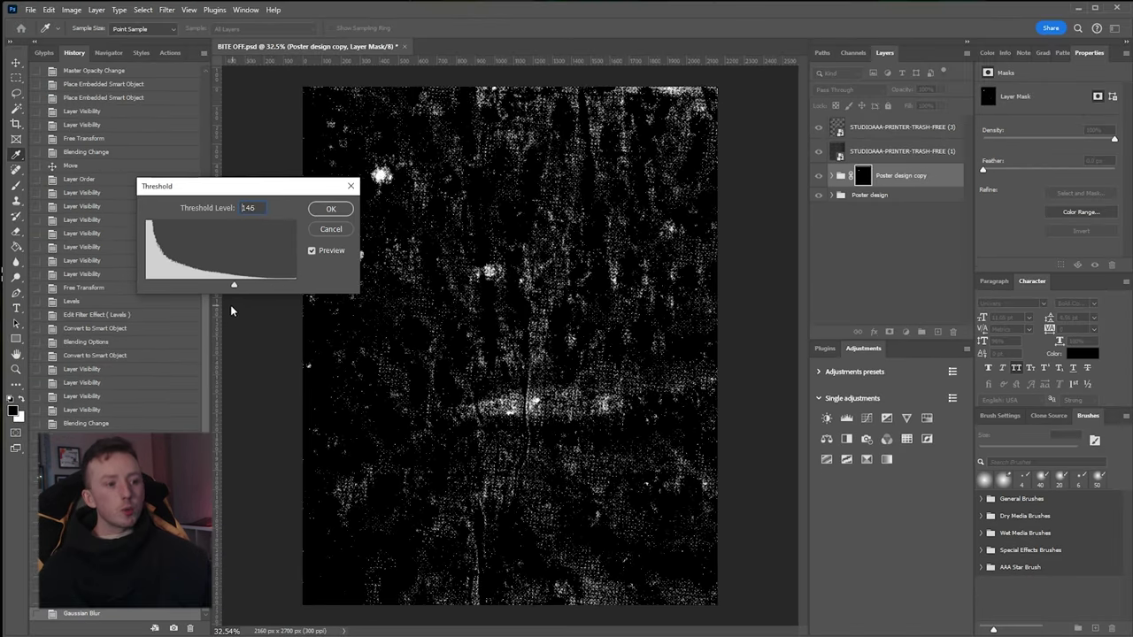
{"action": "left_click_drag", "start_coordinate": [231, 309], "coordinate": [149, 292]}
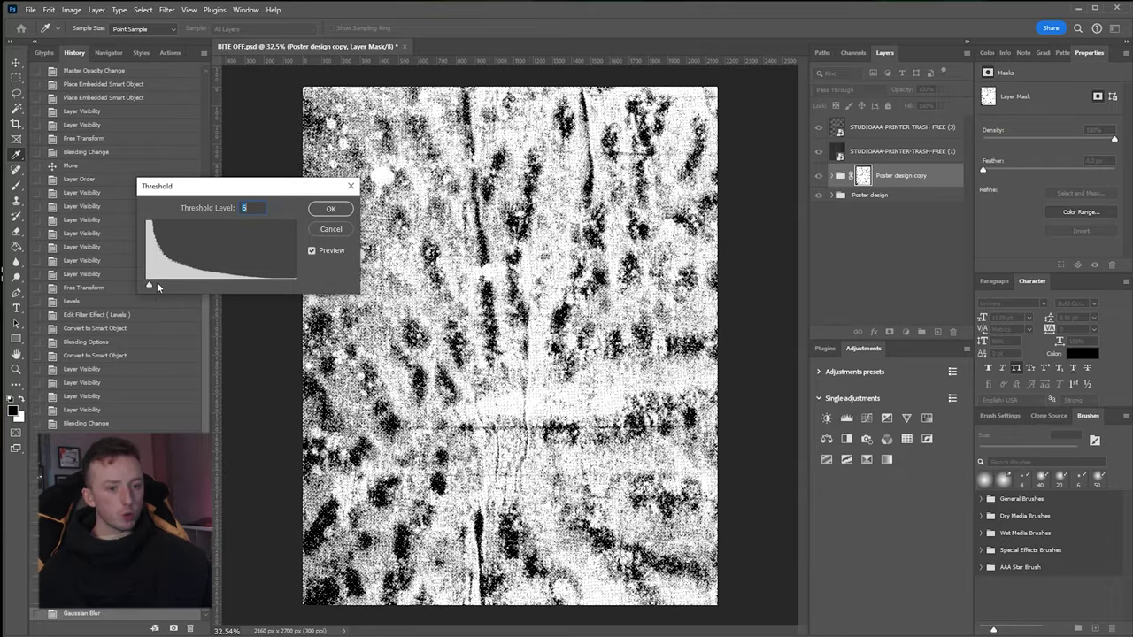
{"action": "left_click", "coordinate": [329, 208]}
Return to the poster view and inspect the thresholded halftone texture in the artwork up close.
{"action": "left_click", "coordinate": [862, 175], "text": "alt"}
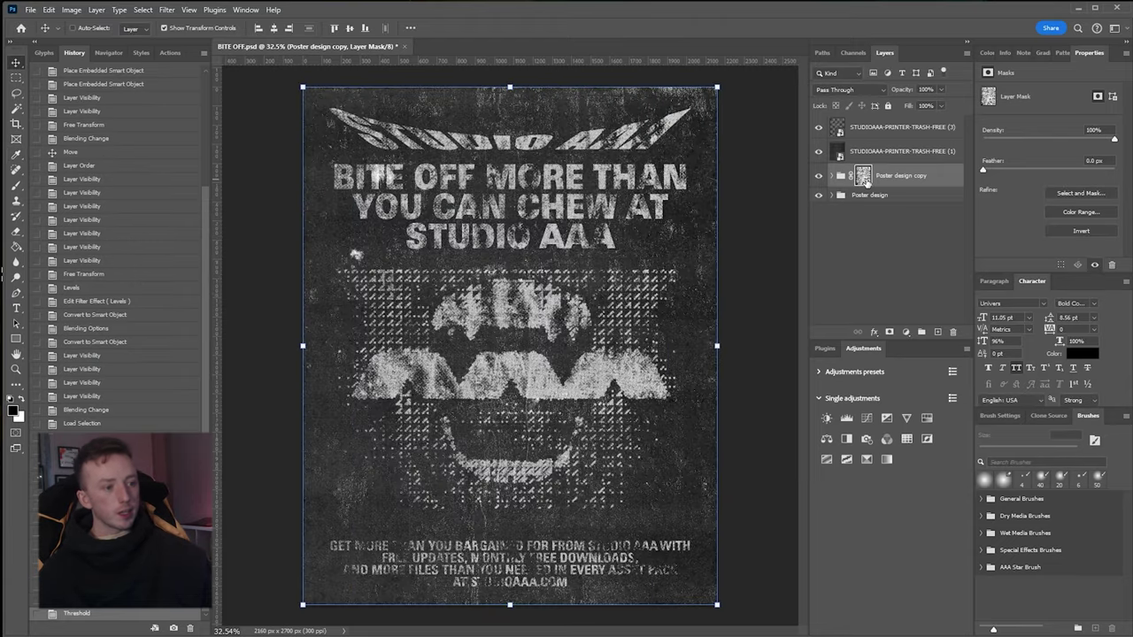
{"action": "scroll", "coordinate": [504, 359], "scroll_direction": "up", "scroll_amount": 8}
{"action": "scroll", "coordinate": [502, 360], "scroll_direction": "down", "scroll_amount": 6}
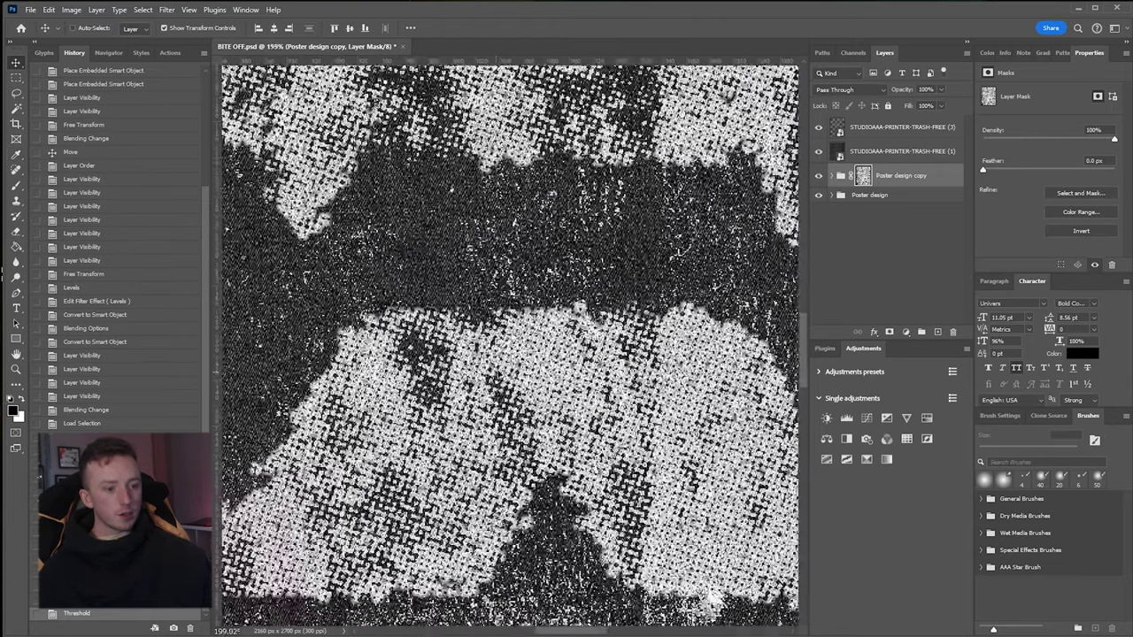
Try a different opacity on the original Poster design group and return it to 0%.
{"action": "left_click", "coordinate": [870, 196]}
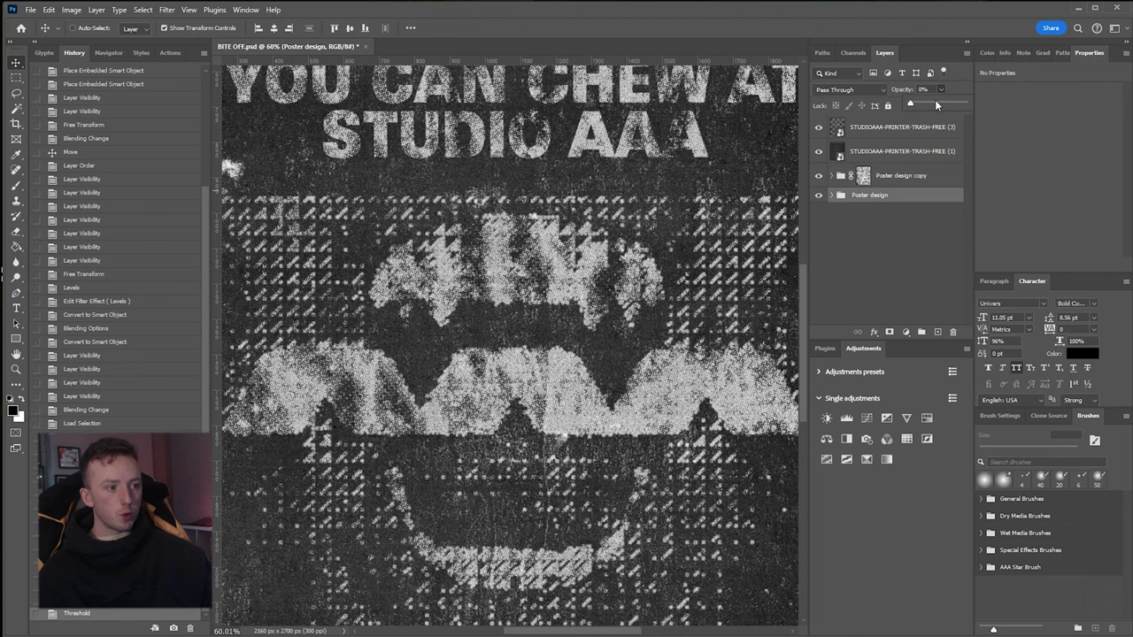
{"action": "left_click_drag", "start_coordinate": [936, 103], "coordinate": [921, 103]}
{"action": "left_click", "coordinate": [884, 248]}
{"action": "scroll", "coordinate": [559, 257], "scroll_direction": "down", "scroll_amount": 6}
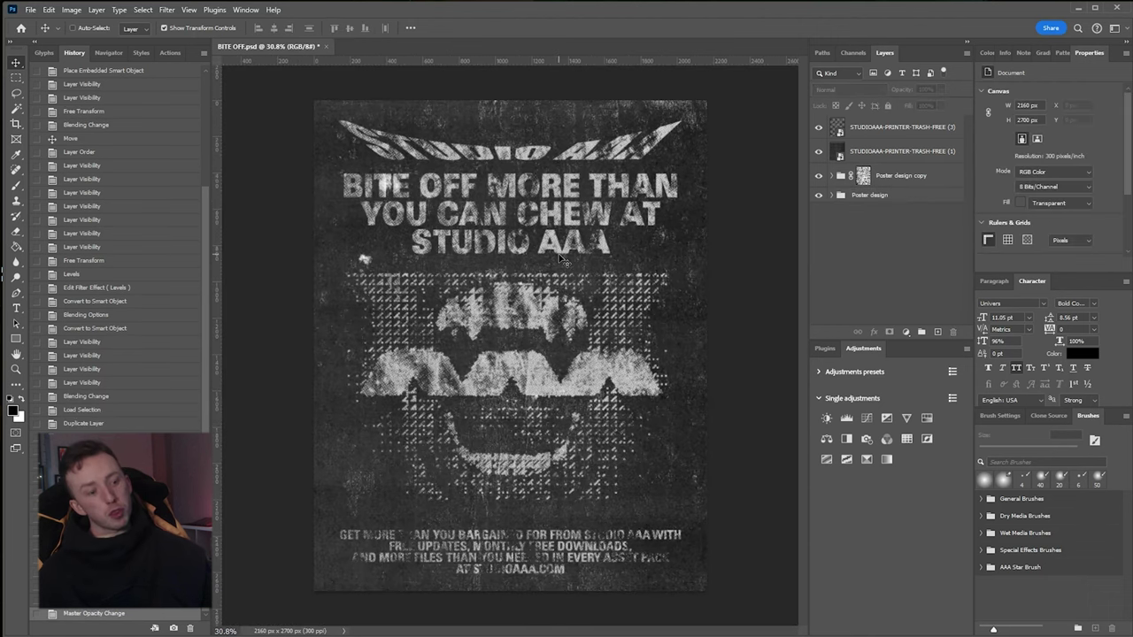
Invert the Poster design copy group's mask back and forth to compare both versions, ending on the original, and inspect the halftone up close.
{"action": "left_click", "coordinate": [863, 175]}
{"action": "key", "text": "ctrl+i"}
{"action": "key", "text": "ctrl+i"}
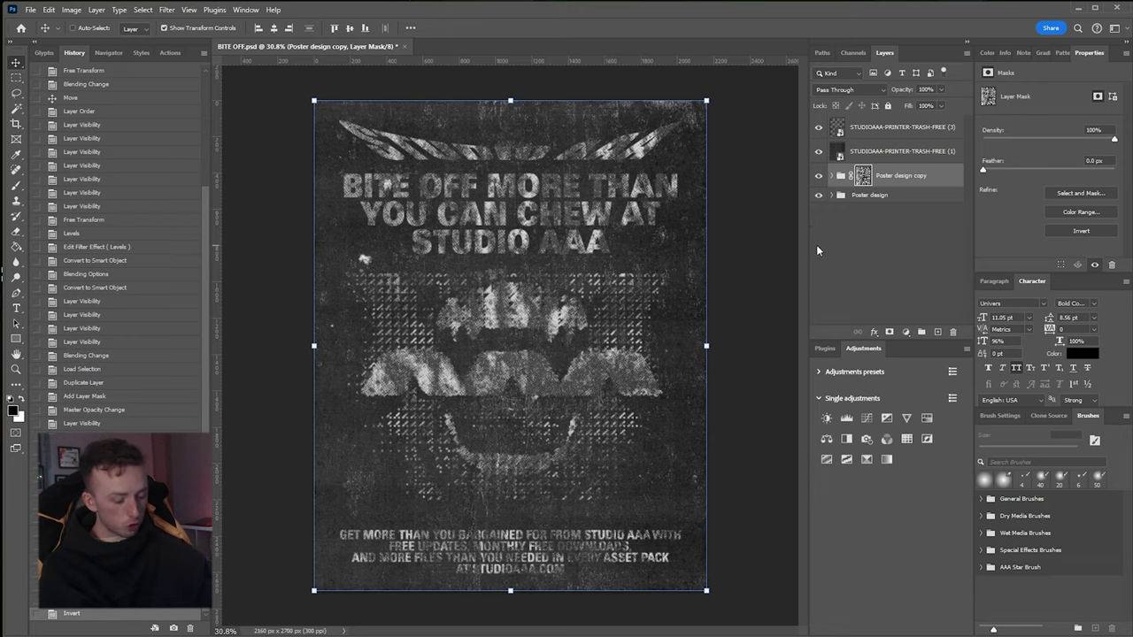
{"action": "key", "text": "ctrl+i"}
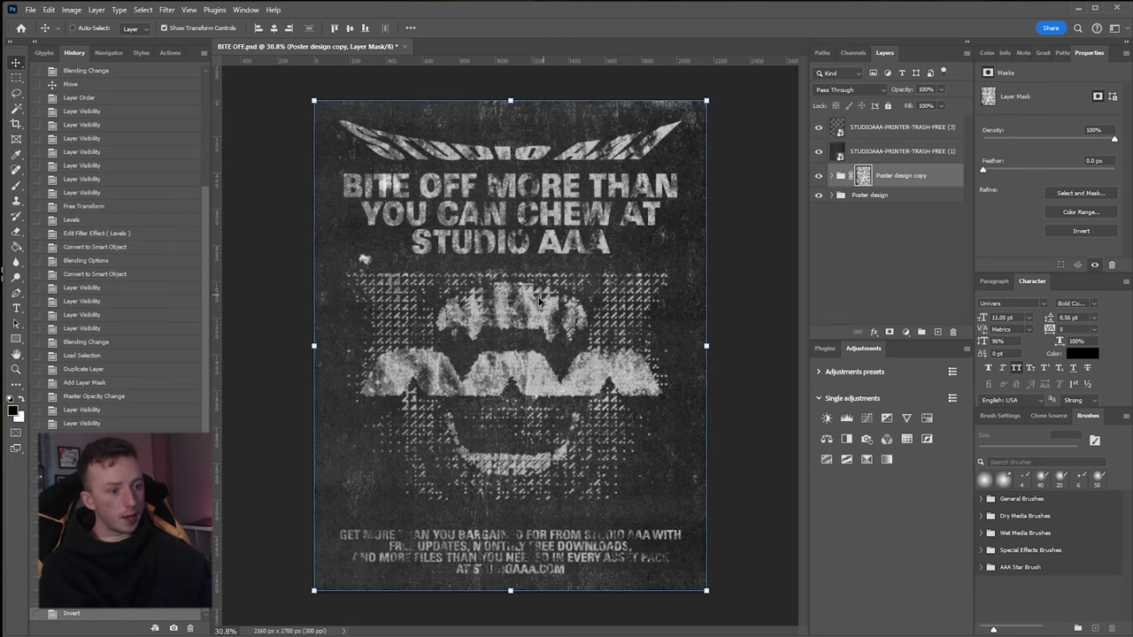
{"action": "key", "text": "ctrl+i"}
{"action": "scroll", "coordinate": [518, 354], "scroll_direction": "up", "scroll_amount": 5}
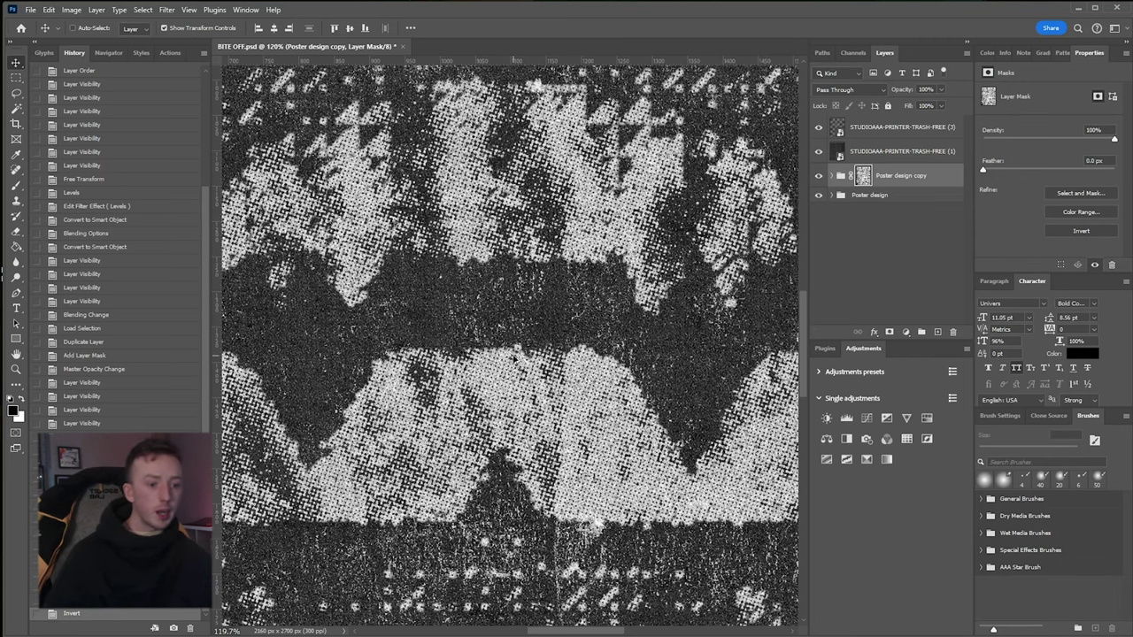
Compare the full poster with the STUDIOAAA-PRINTER-TRASH-FREE (3) texture layer hidden and shown.
{"action": "key", "text": "ctrl+0"}
{"action": "left_click", "coordinate": [845, 128]}
{"action": "left_click", "coordinate": [818, 126]}
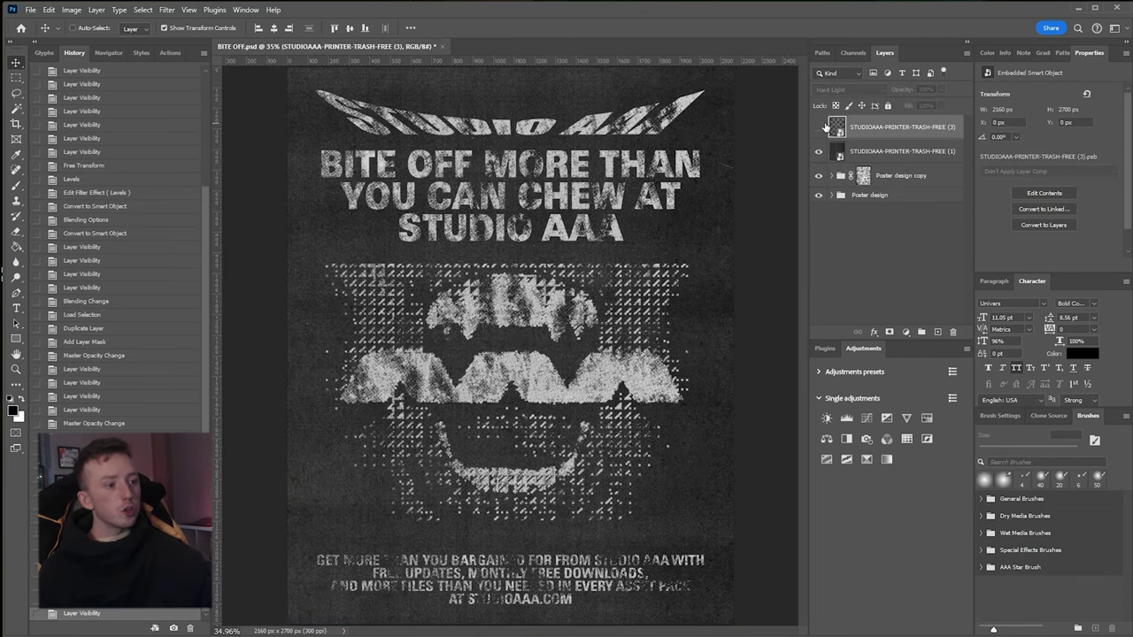
{"action": "left_click", "coordinate": [818, 126]}
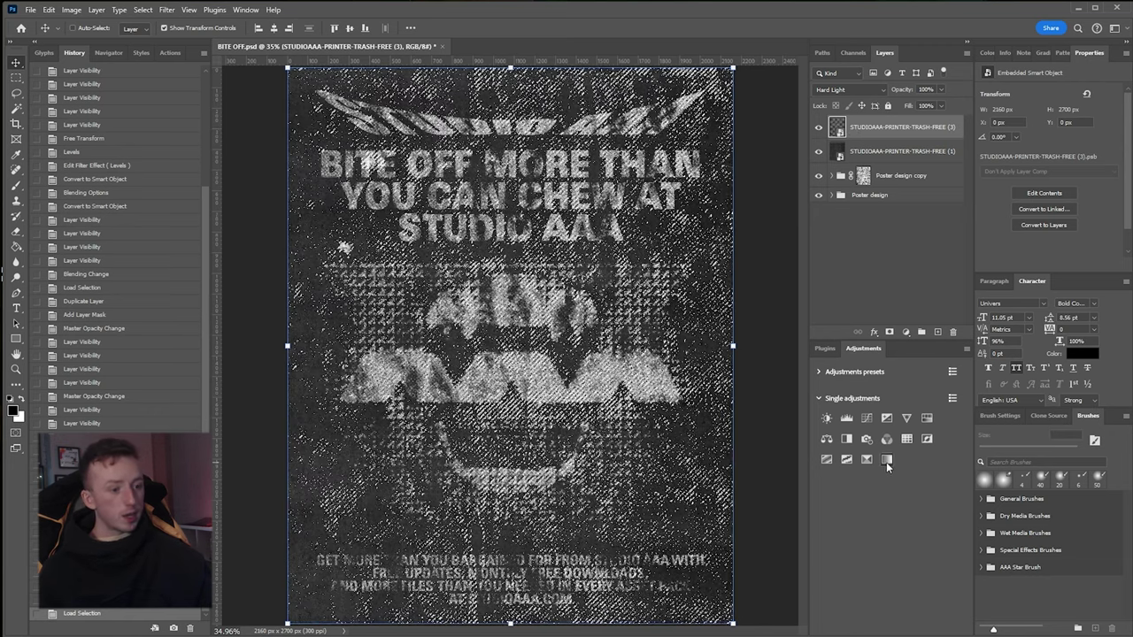
Add a Gradient Map adjustment masked by the loaded texture selection, with a bright red stop at location 95 between black and white.
{"action": "left_click", "coordinate": [885, 460]}
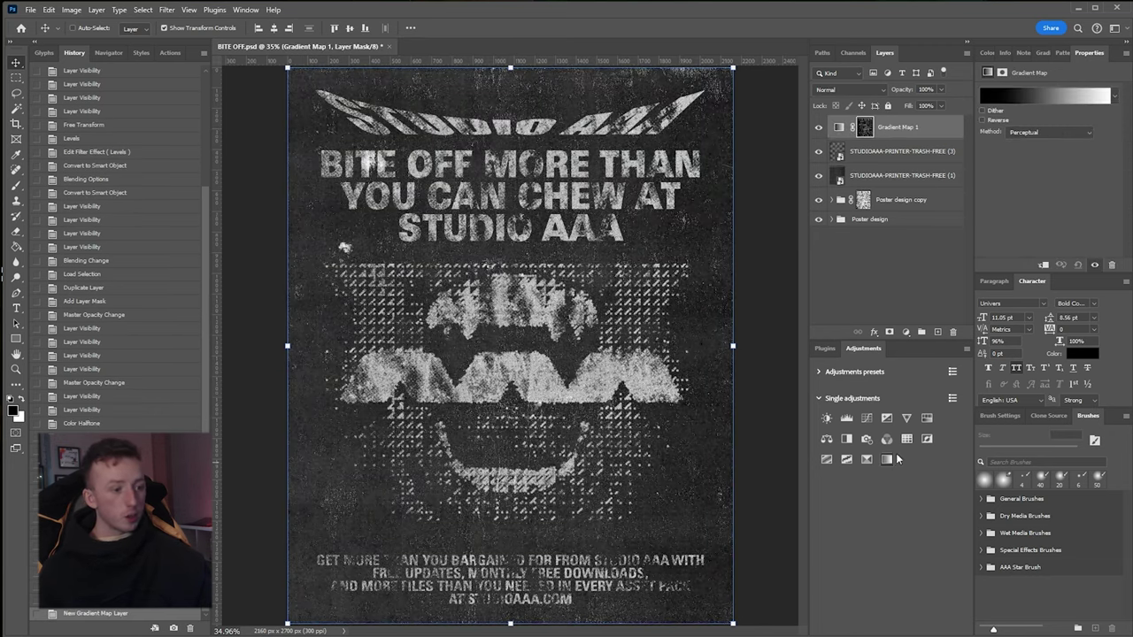
{"action": "left_click", "coordinate": [1044, 99]}
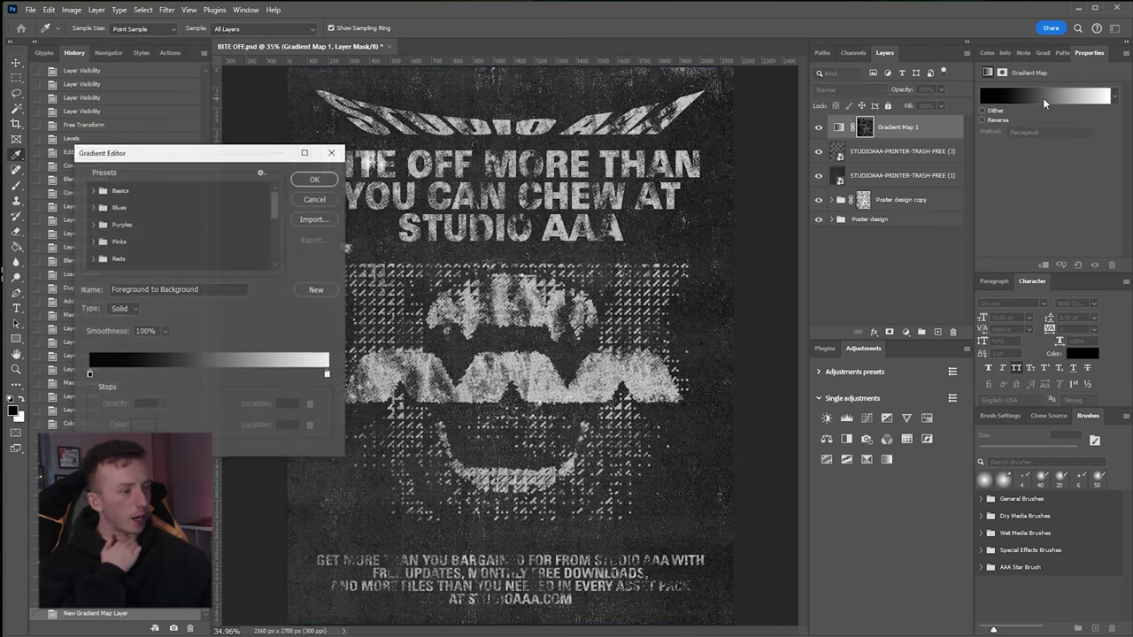
{"action": "double_click", "coordinate": [197, 377]}
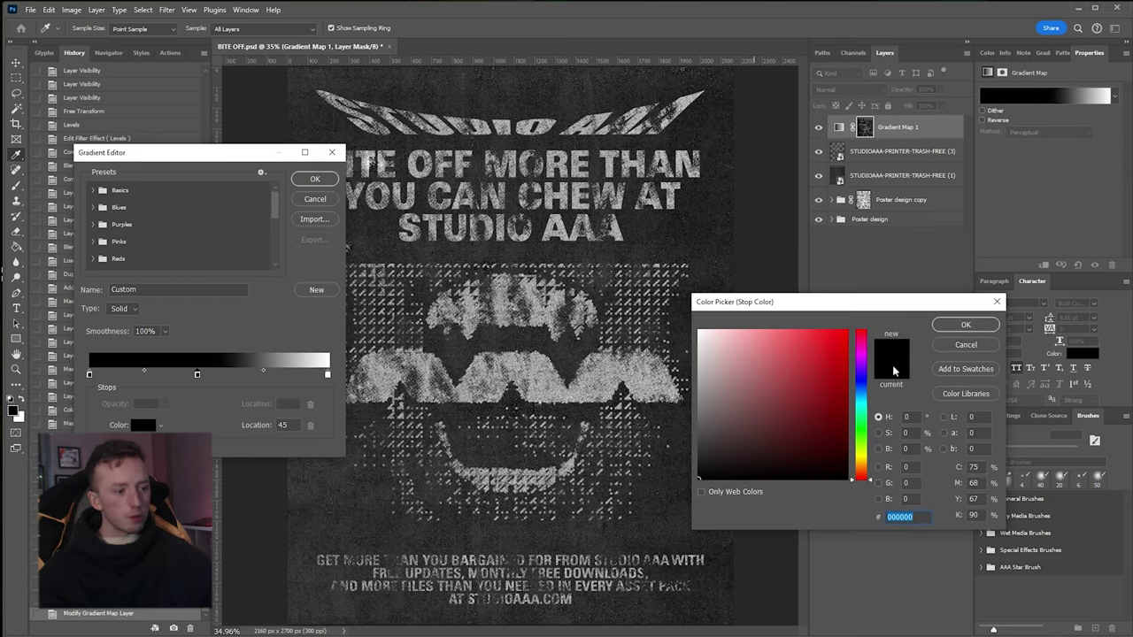
{"action": "left_click", "coordinate": [845, 333]}
{"action": "left_click", "coordinate": [965, 325]}
{"action": "left_click_drag", "start_coordinate": [198, 374], "coordinate": [113, 375]}
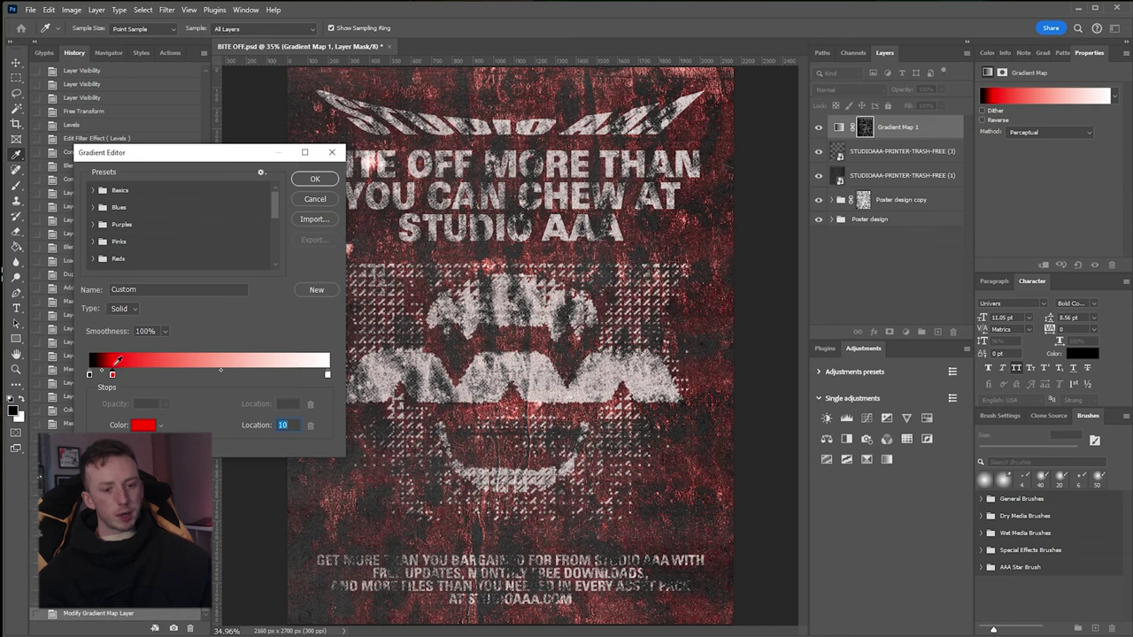
{"action": "left_click_drag", "start_coordinate": [112, 375], "coordinate": [319, 375]}
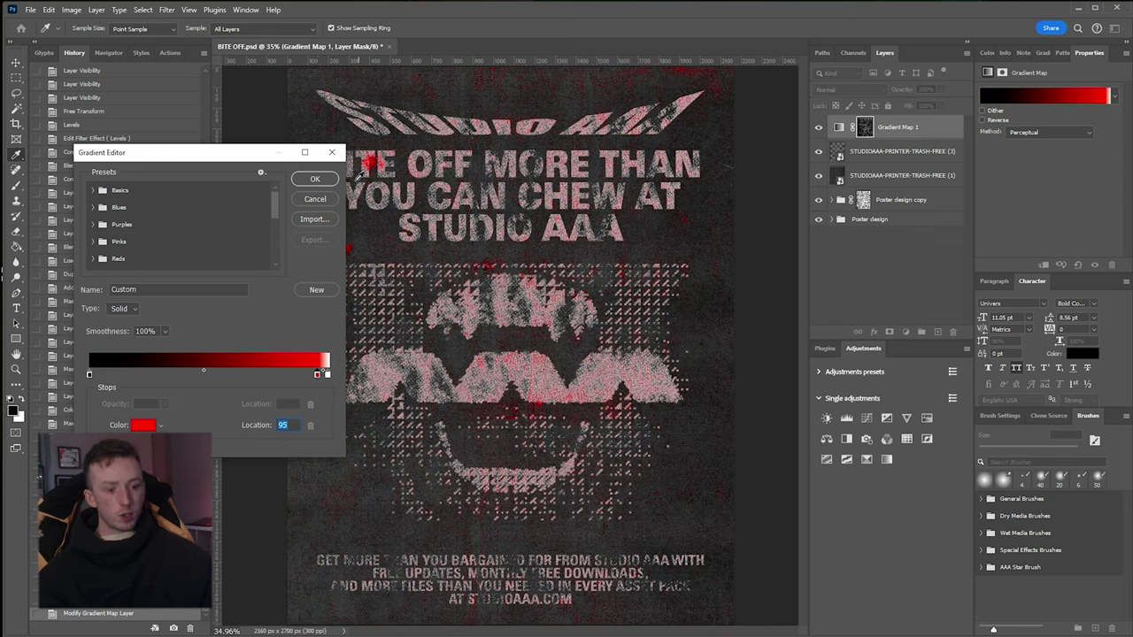
{"action": "left_click", "coordinate": [323, 181]}
Inspect the red specks in the halftone up close and compare the poster with the Gradient Map hidden and shown.
{"action": "scroll", "coordinate": [531, 321], "scroll_direction": "up", "scroll_amount": 5}
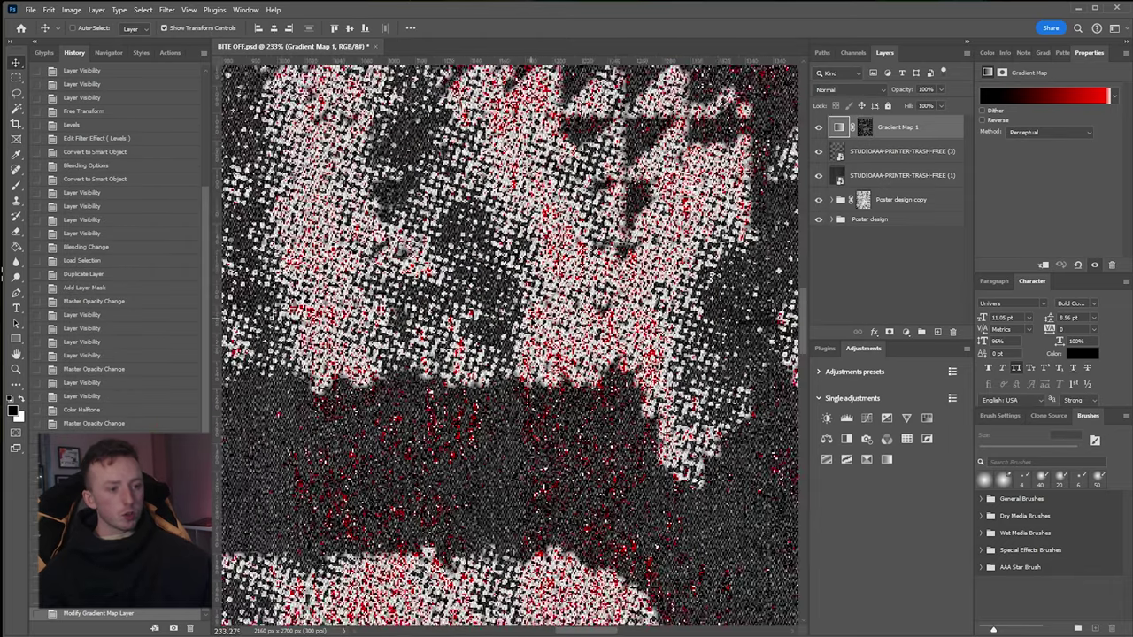
{"action": "scroll", "coordinate": [531, 321], "scroll_direction": "down", "scroll_amount": 3}
{"action": "scroll", "coordinate": [531, 320], "scroll_direction": "up", "scroll_amount": 2}
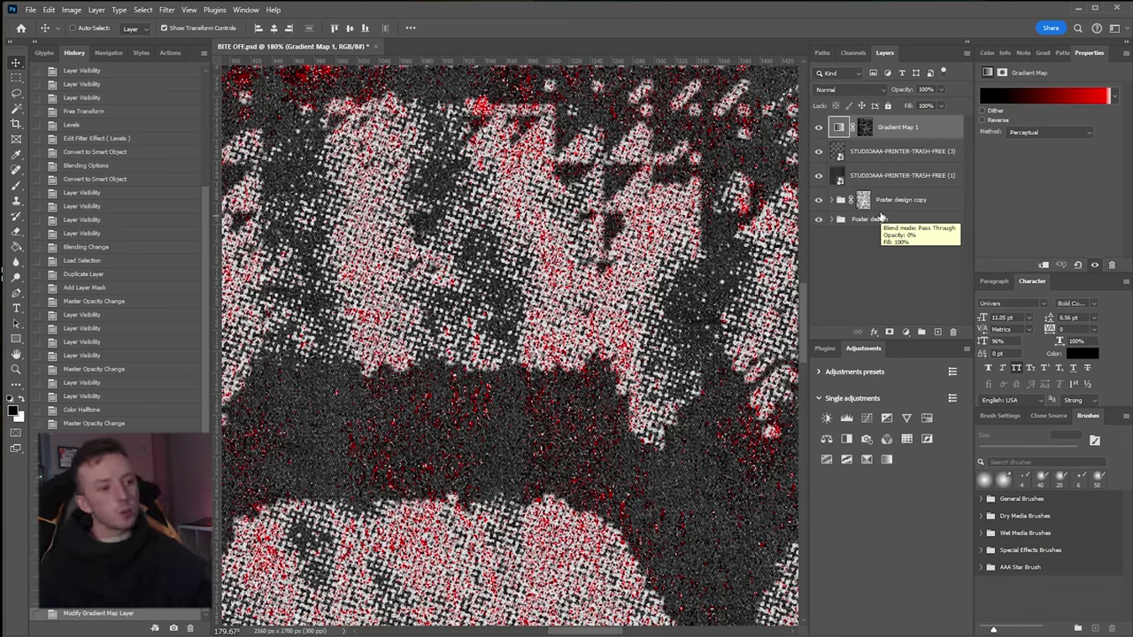
{"action": "key", "text": "ctrl+0"}
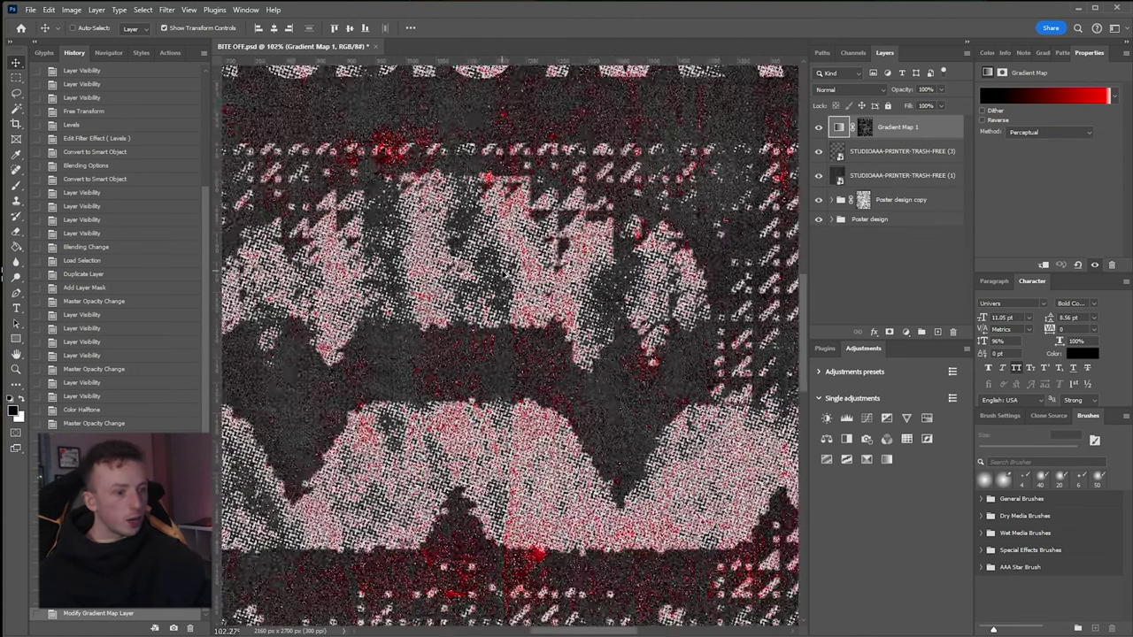
{"action": "scroll", "coordinate": [500, 279], "scroll_direction": "up", "scroll_amount": 1}
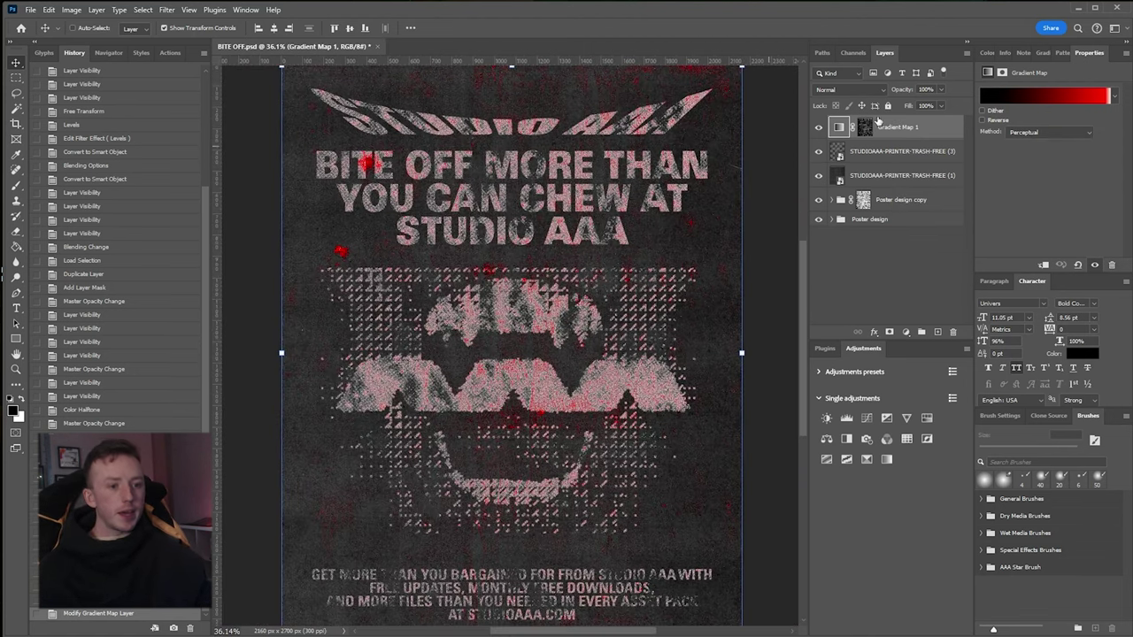
{"action": "left_click", "coordinate": [818, 127]}
{"action": "left_click", "coordinate": [817, 126]}
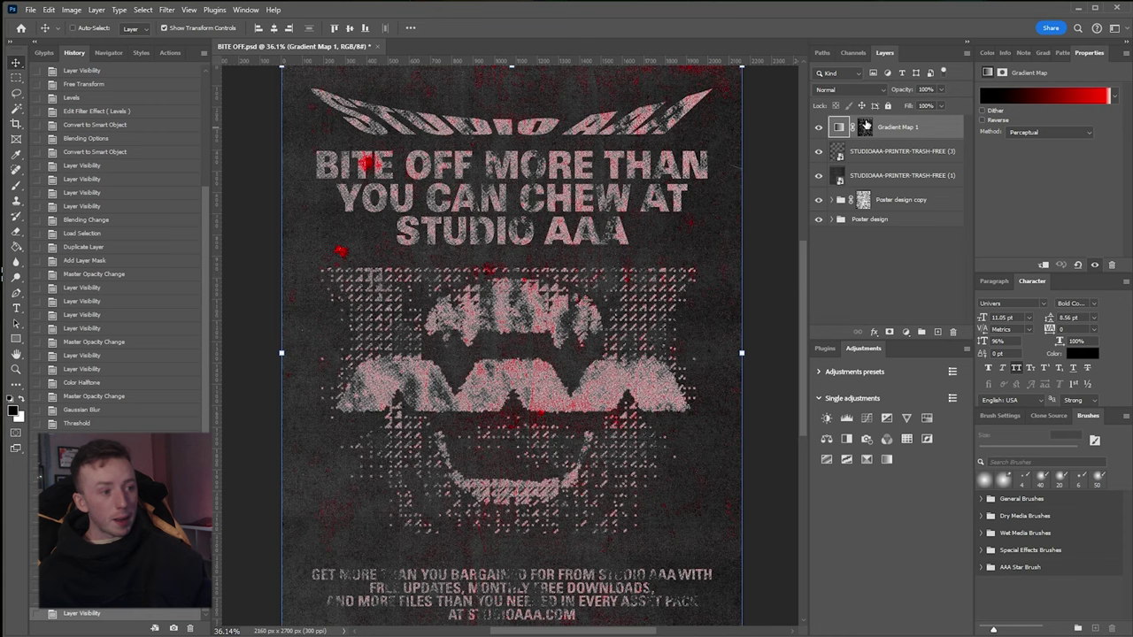
Invert the Gradient Map's mask and restore it, comparing the poster with and without the adjustment.
{"action": "left_click", "coordinate": [865, 125]}
{"action": "key", "text": "ctrl+i"}
{"action": "key", "text": "ctrl+i"}
{"action": "left_click", "coordinate": [837, 128]}
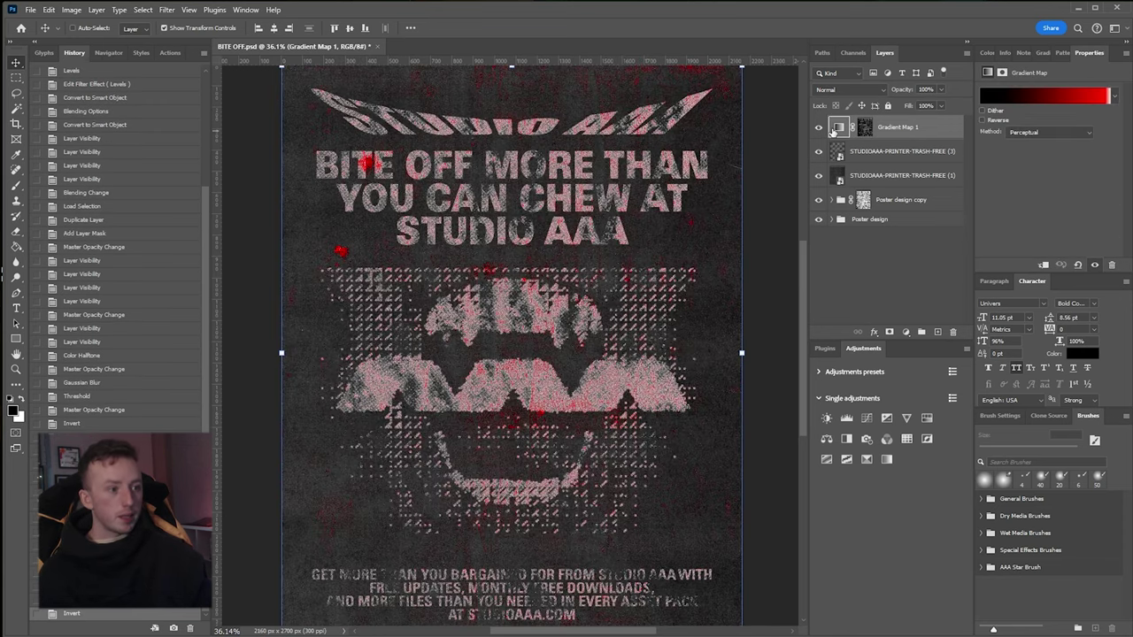
{"action": "left_click", "coordinate": [819, 129]}
{"action": "left_click", "coordinate": [819, 129]}
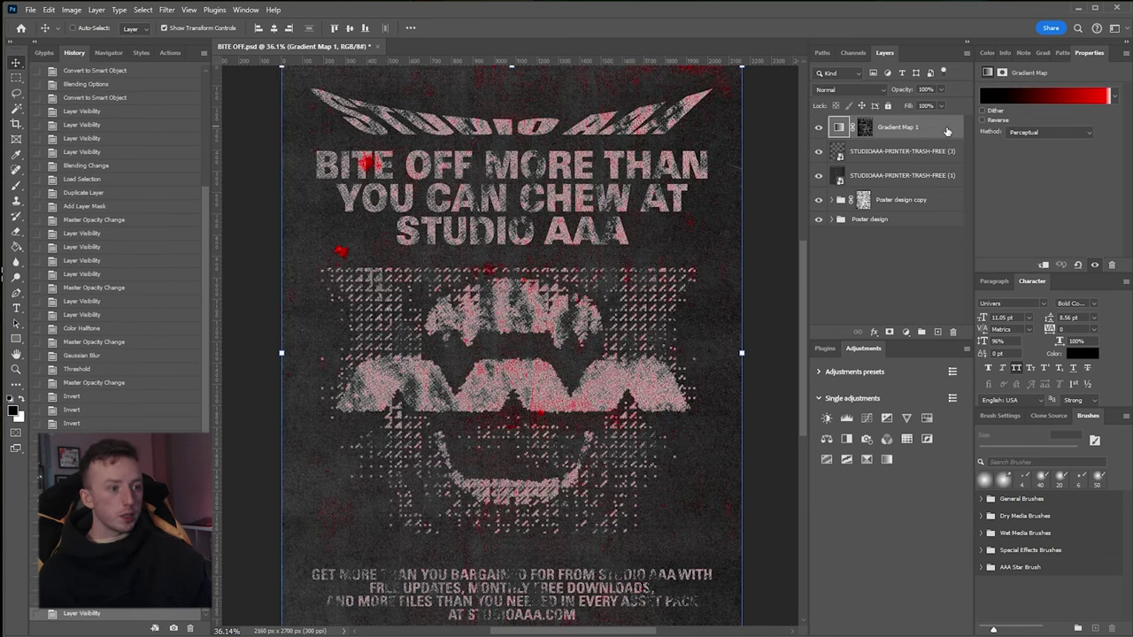
Set the Gradient Map layer's blend mode to Multiply and check the red texture up close.
{"action": "left_click", "coordinate": [848, 91]}
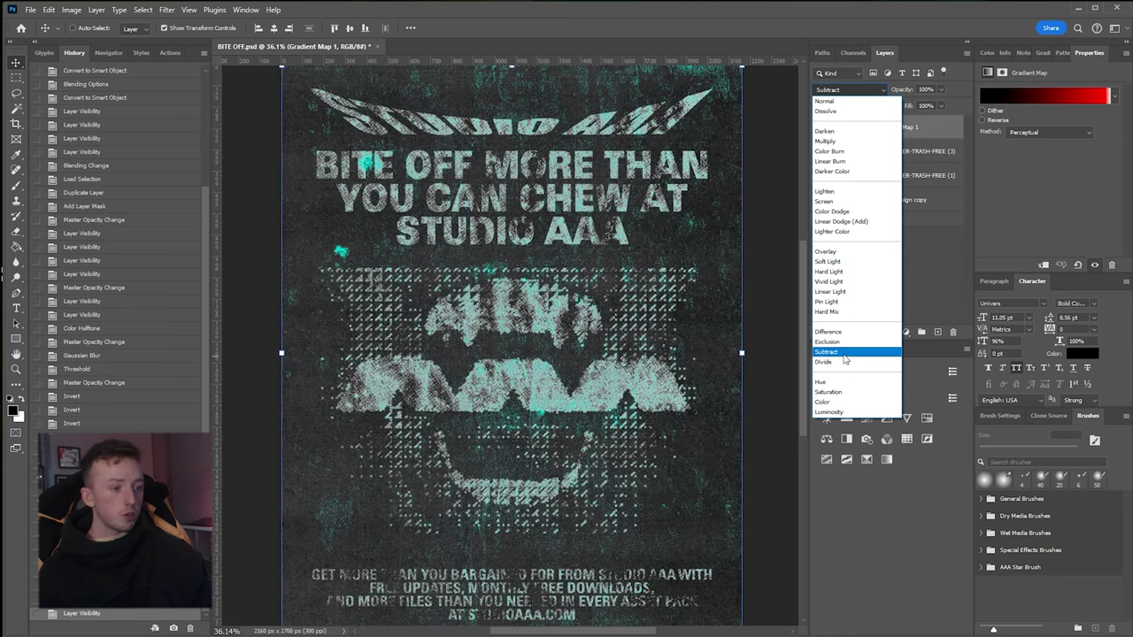
{"action": "key", "text": "Down"}
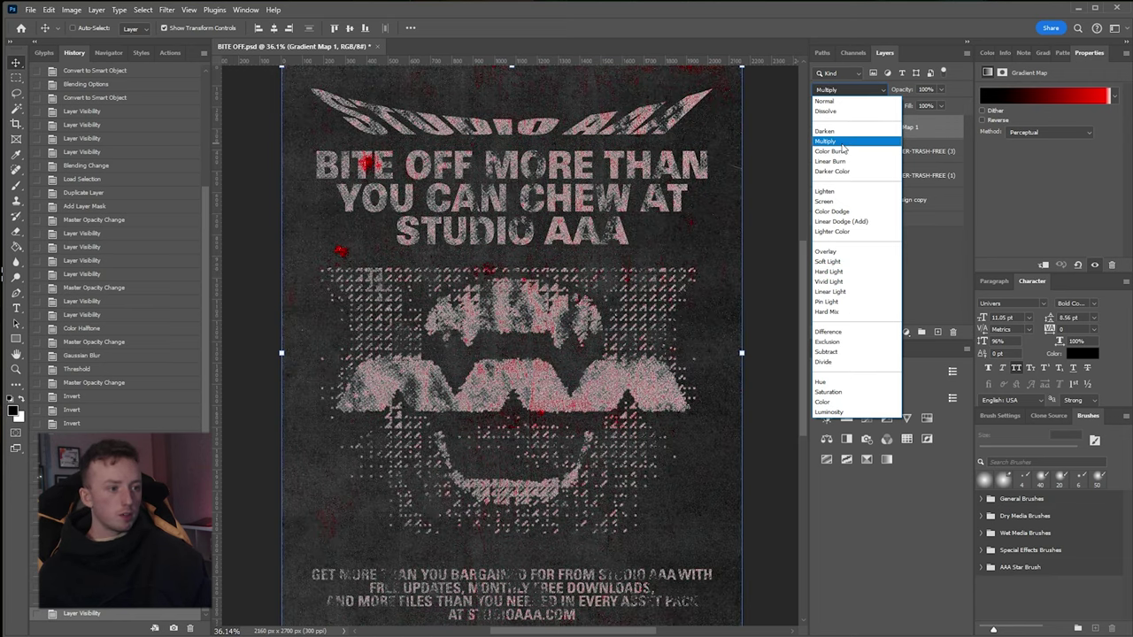
{"action": "key", "text": "Return"}
{"action": "scroll", "coordinate": [341, 265], "scroll_direction": "up", "scroll_amount": 3}
{"action": "scroll", "coordinate": [352, 264], "scroll_direction": "up", "scroll_amount": 2}
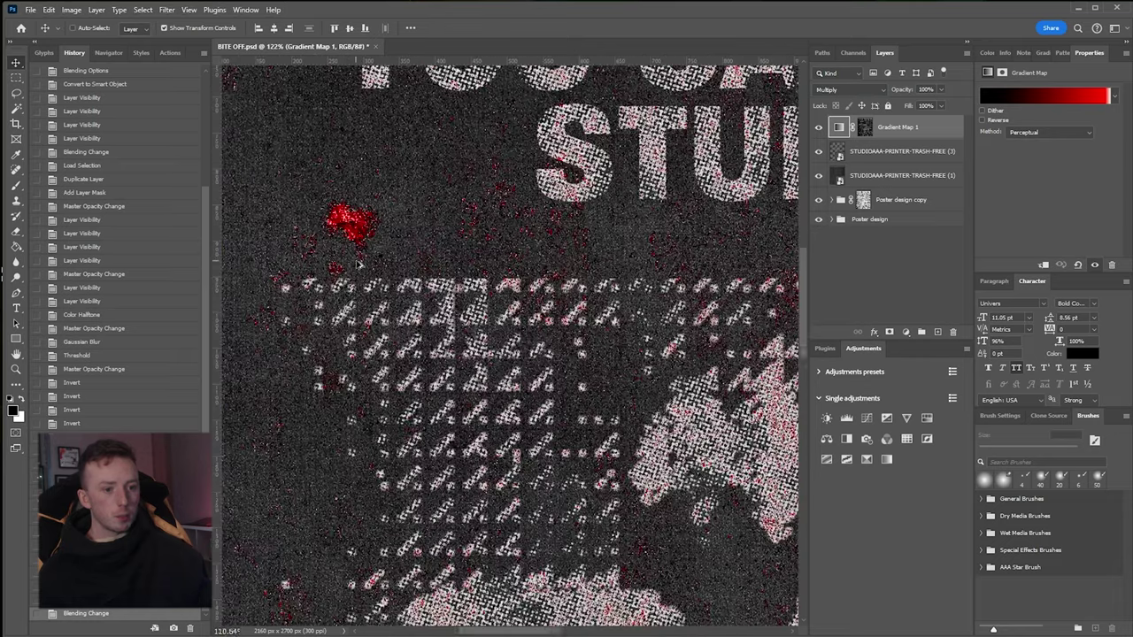
{"action": "scroll", "coordinate": [357, 264], "scroll_direction": "down", "scroll_amount": 3}
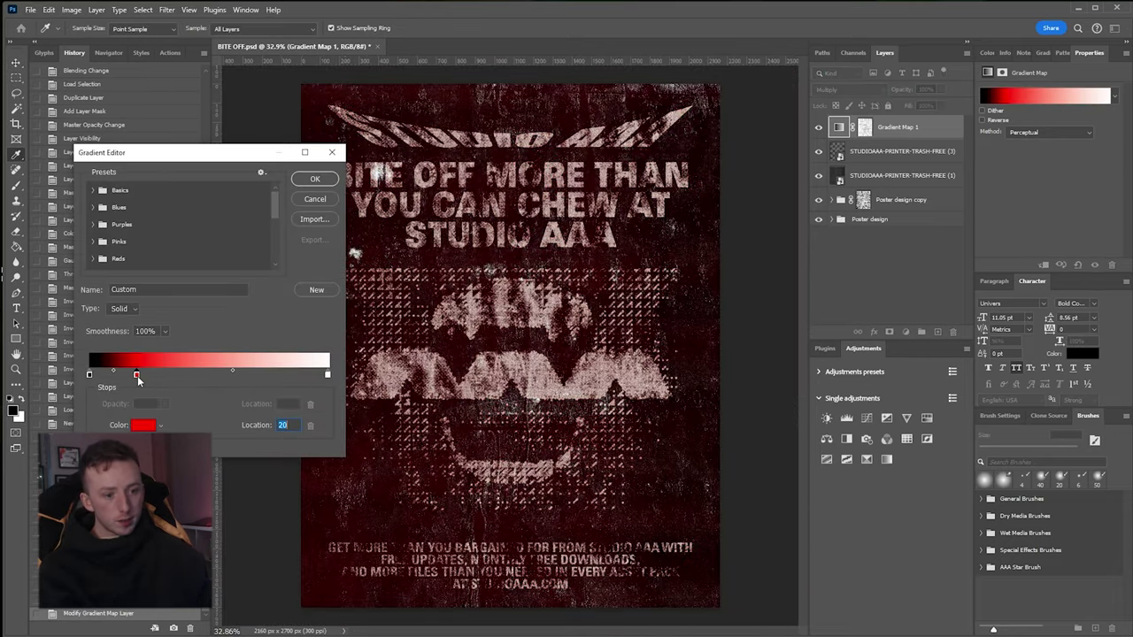
Try repositioning the red and black stops of the Gradient Map's gradient and discard the edits.
{"action": "left_click_drag", "start_coordinate": [138, 377], "coordinate": [213, 376]}
{"action": "left_click", "coordinate": [89, 374]}
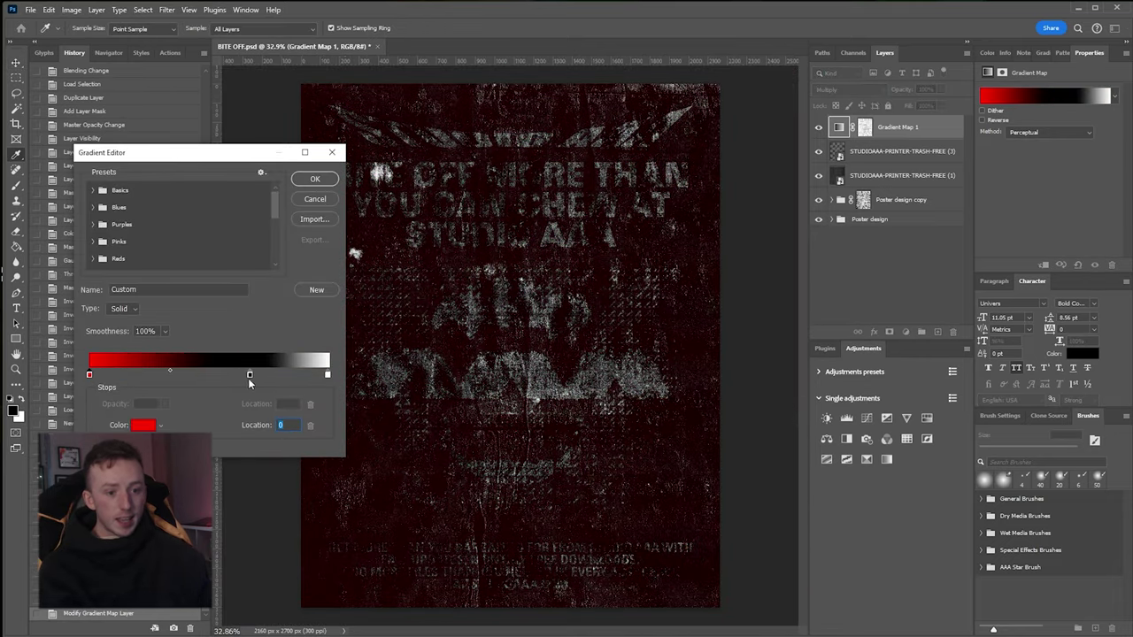
{"action": "left_click_drag", "start_coordinate": [248, 378], "coordinate": [201, 372]}
{"action": "left_click", "coordinate": [327, 201]}
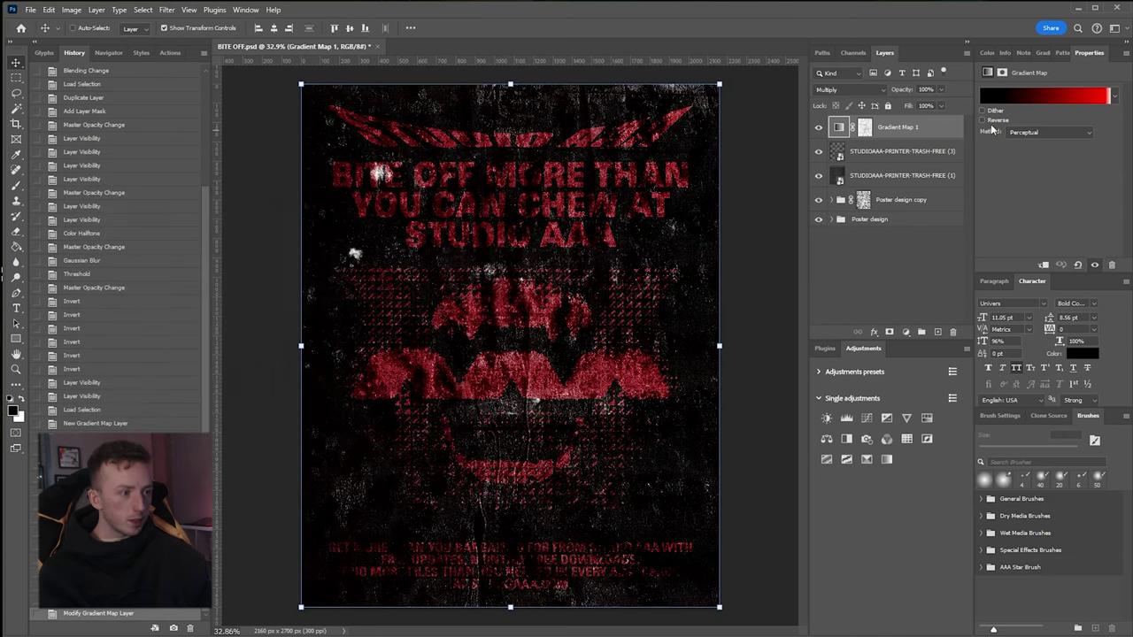
Test the Gradient Map's Reverse option and delete the Gradient Map layer.
{"action": "left_click", "coordinate": [988, 121]}
{"action": "left_click", "coordinate": [988, 120]}
{"action": "left_click_drag", "start_coordinate": [905, 127], "coordinate": [953, 332]}
Compare the poster with and without the STUDIOAAA-PRINTER-TRASH-FREE (3) texture layer and leave that layer hidden.
{"action": "left_click", "coordinate": [817, 127]}
{"action": "left_click", "coordinate": [817, 127]}
{"action": "left_click", "coordinate": [828, 131]}
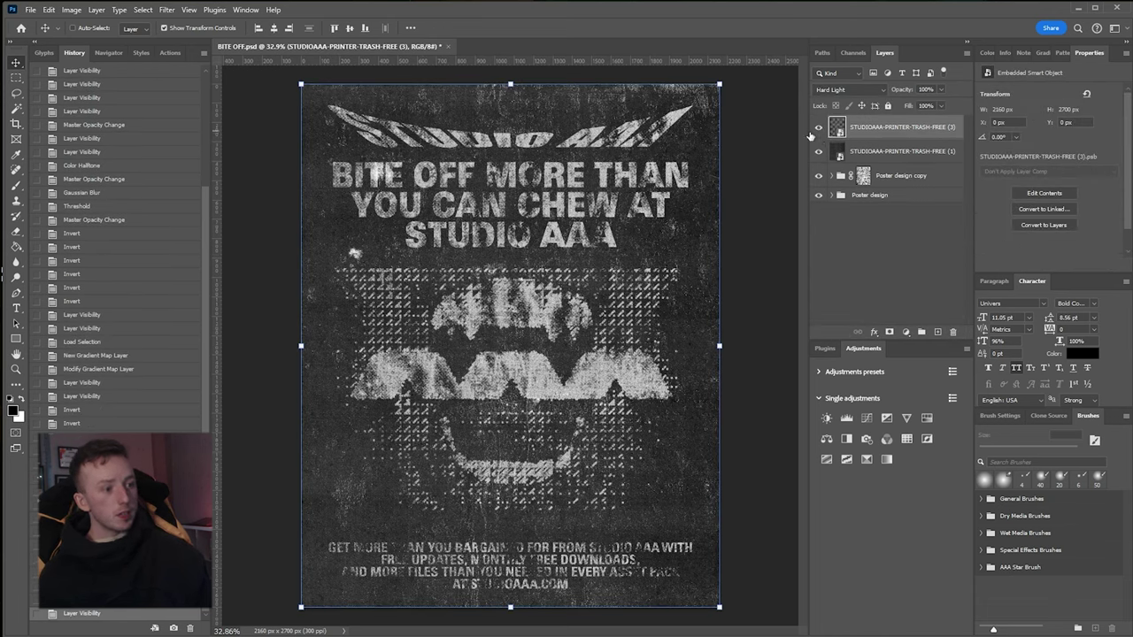
{"action": "left_click", "coordinate": [818, 127]}
{"action": "left_click", "coordinate": [903, 283]}
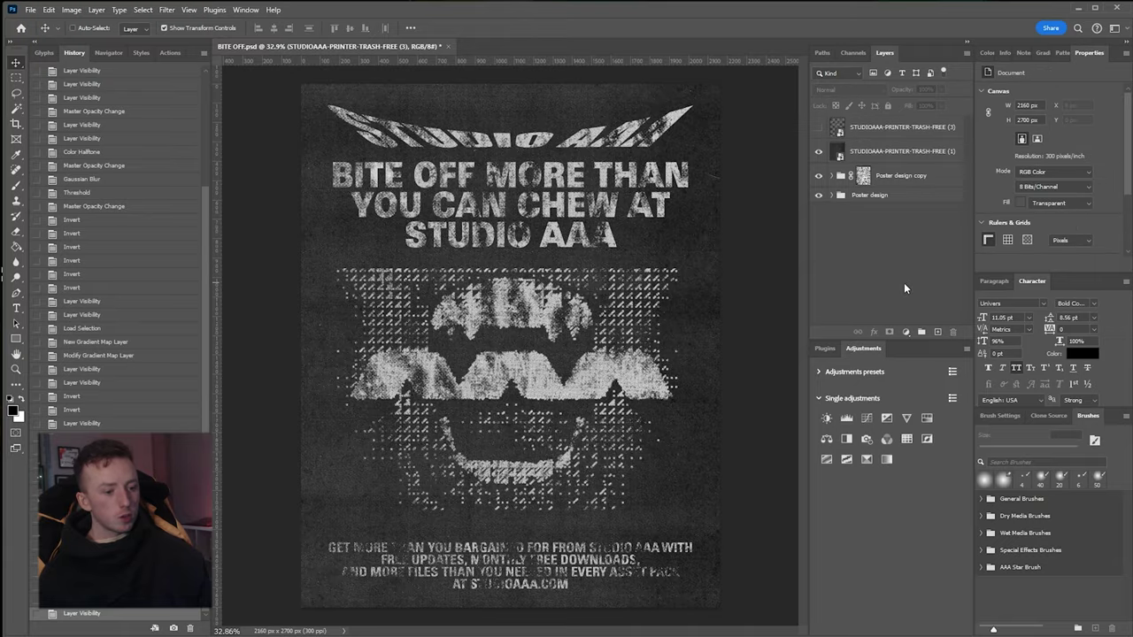
Inspect the masked halftone in the burger artwork up close without the top texture.
{"action": "scroll", "coordinate": [399, 381], "scroll_direction": "up", "scroll_amount": 8}
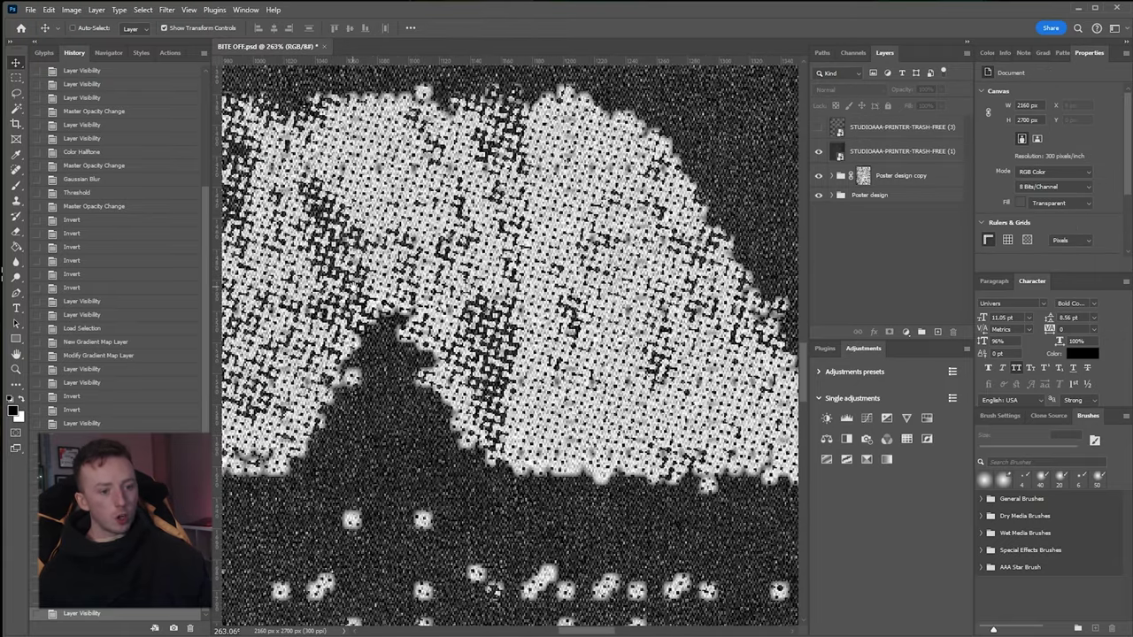
{"action": "scroll", "coordinate": [608, 306], "scroll_direction": "down", "scroll_amount": 3}
{"action": "scroll", "coordinate": [608, 305], "scroll_direction": "down", "scroll_amount": 8}
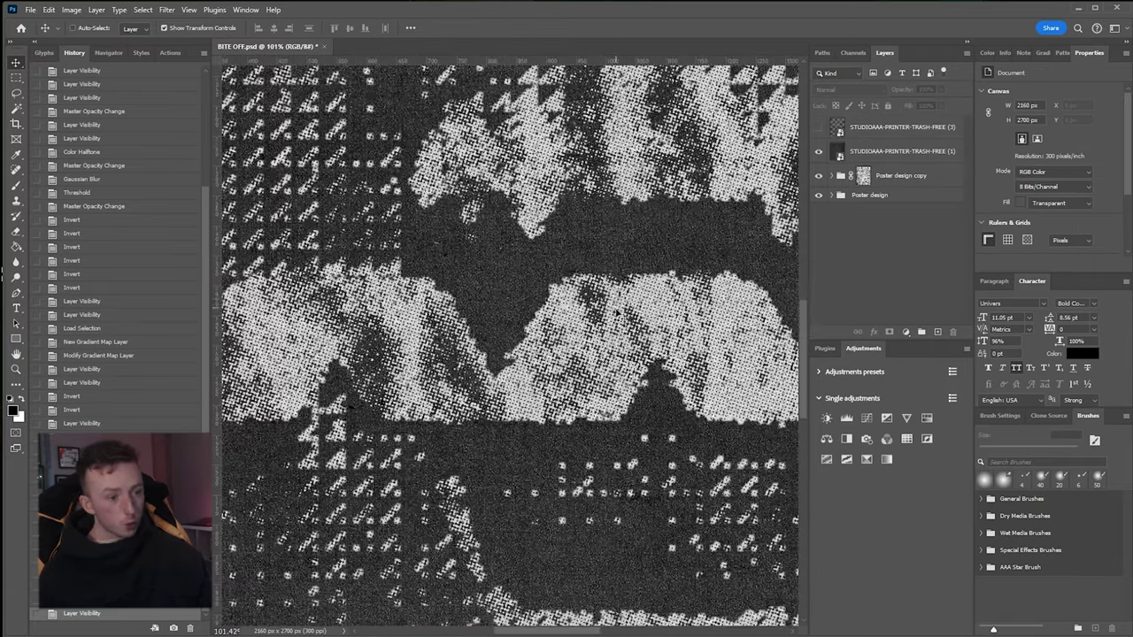
{"action": "scroll", "coordinate": [608, 313], "scroll_direction": "down", "scroll_amount": 1}
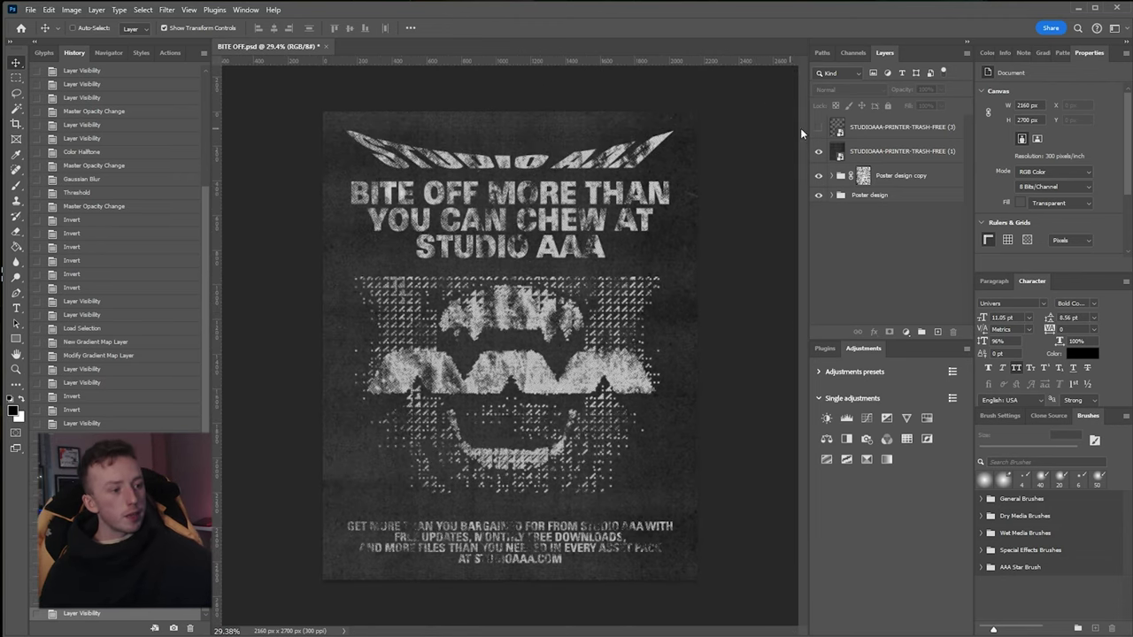
Hide the Poster design copy group, inspect the Color Halftone effect on the Poster design copy 2 layer, and delete that layer.
{"action": "left_click", "coordinate": [818, 175]}
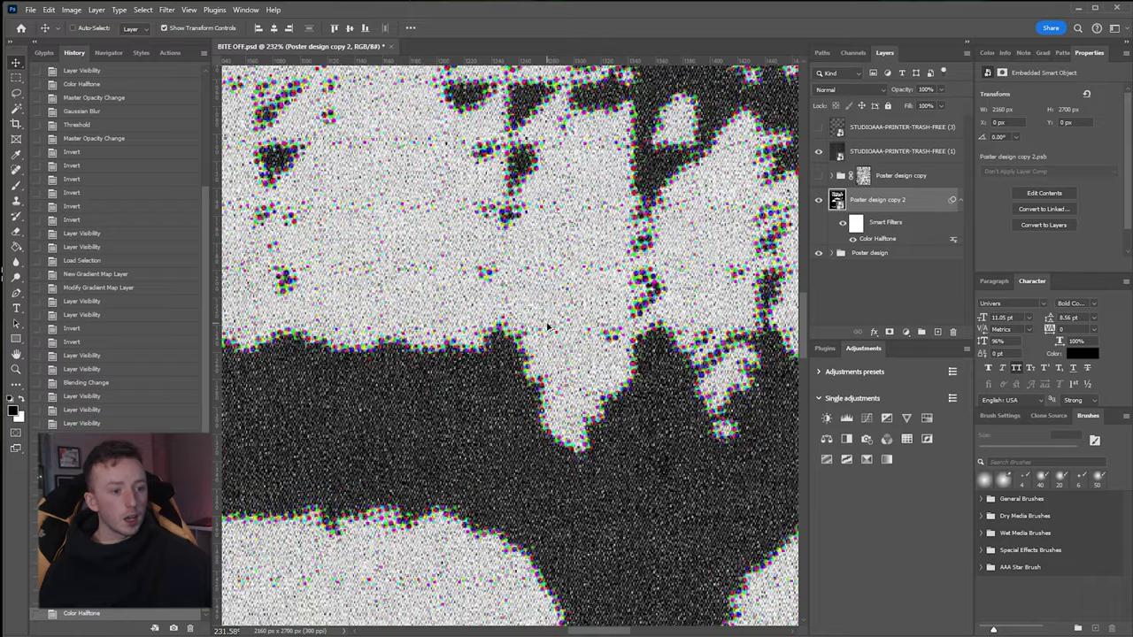
{"action": "scroll", "coordinate": [433, 266], "scroll_direction": "up", "scroll_amount": 4}
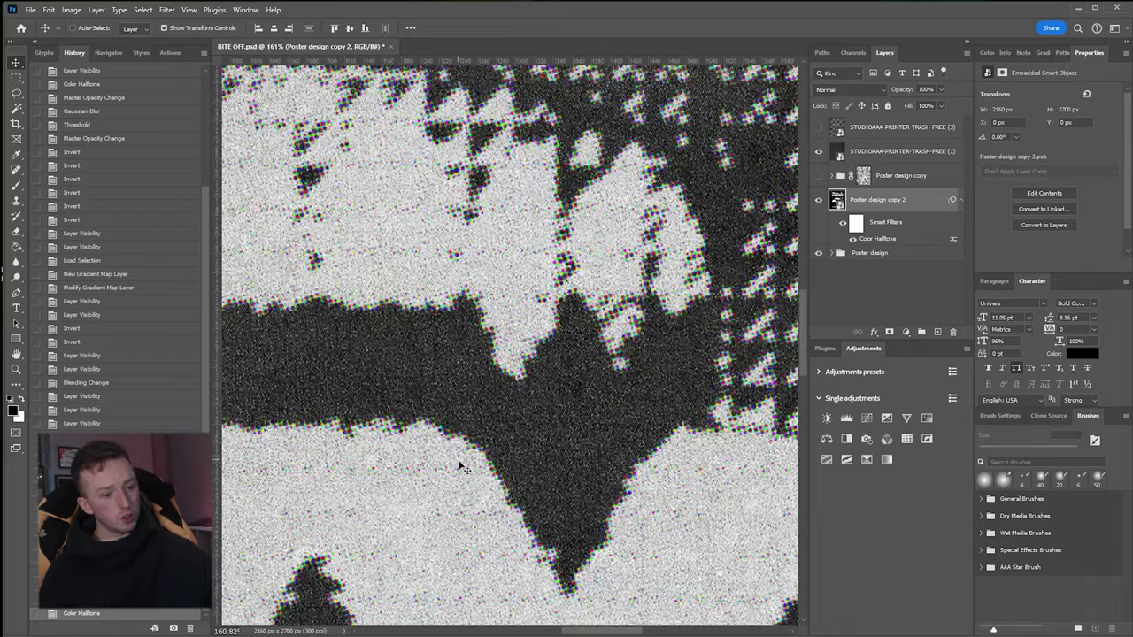
{"action": "left_click_drag", "start_coordinate": [460, 465], "coordinate": [735, 75]}
{"action": "left_click_drag", "start_coordinate": [257, 261], "coordinate": [622, 355]}
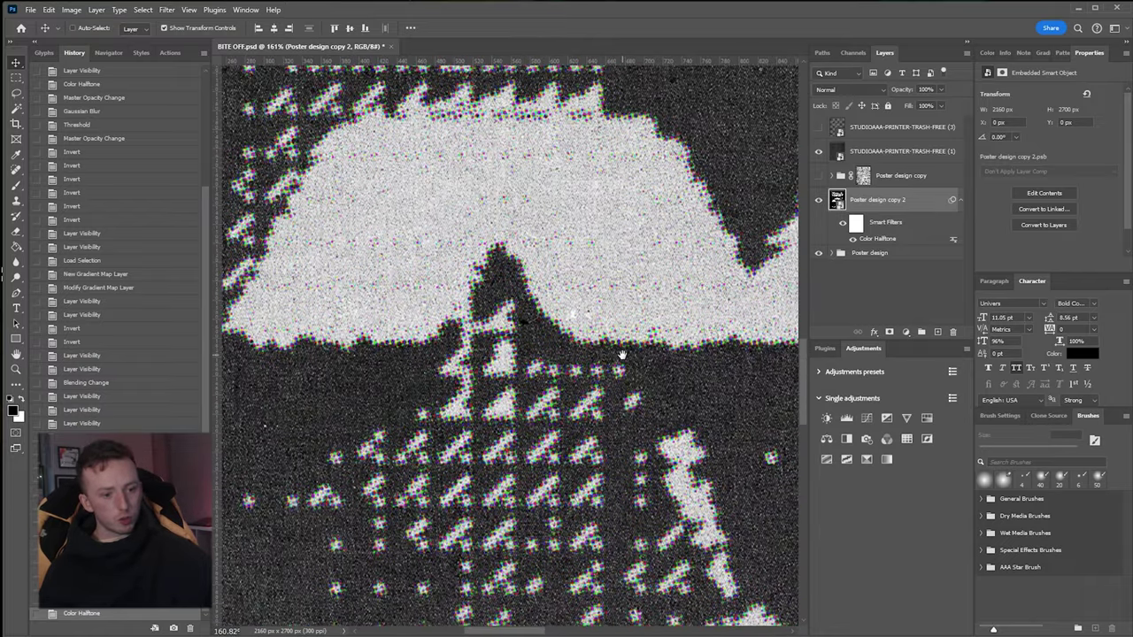
{"action": "left_click_drag", "start_coordinate": [551, 275], "coordinate": [709, 484]}
{"action": "left_click_drag", "start_coordinate": [637, 115], "coordinate": [425, 539]}
{"action": "left_click_drag", "start_coordinate": [561, 309], "coordinate": [349, 513]}
{"action": "left_click_drag", "start_coordinate": [934, 195], "coordinate": [952, 332]}
Show the masked Poster design copy group and hide the original Poster design group.
{"action": "left_click", "coordinate": [819, 176]}
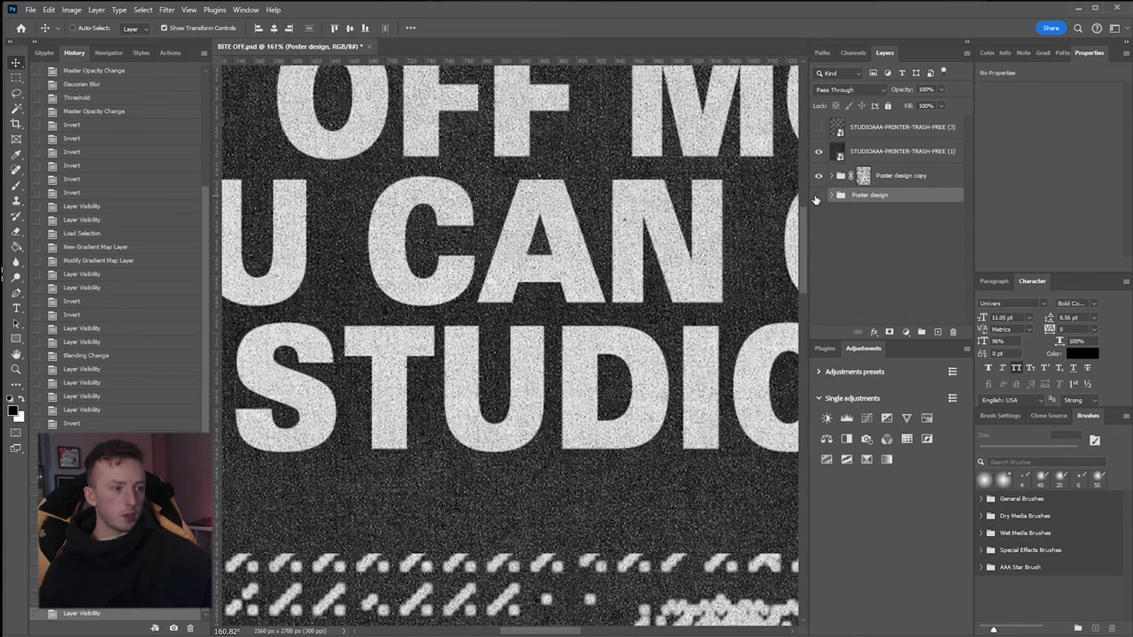
{"action": "left_click", "coordinate": [816, 196]}
{"action": "key", "text": "ctrl+0"}
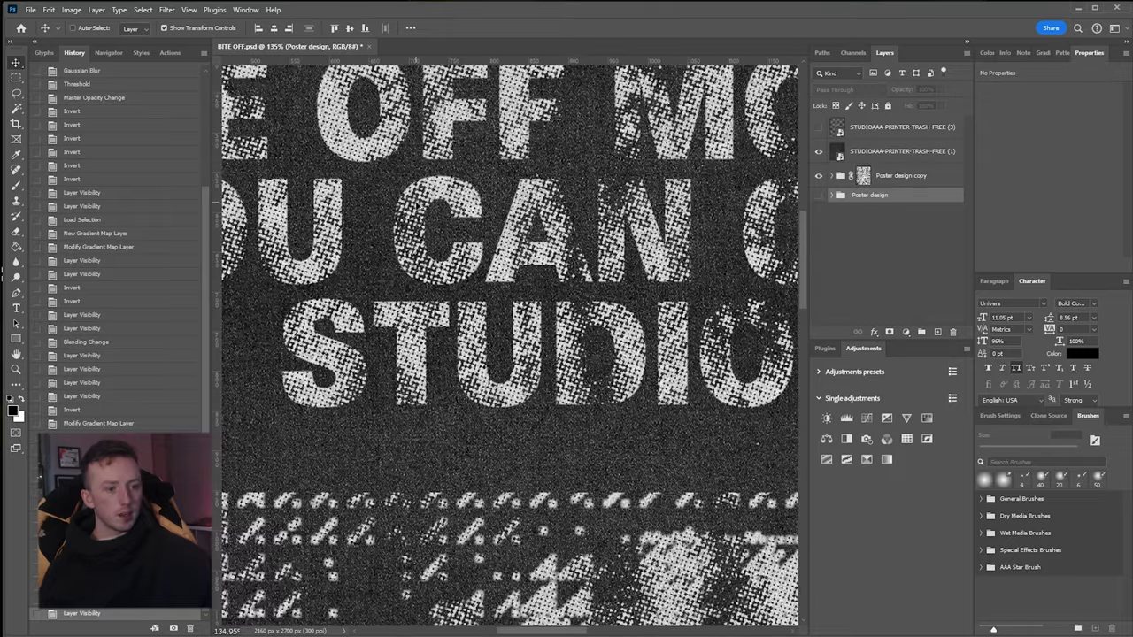
Add a Levels adjustment above STUDIOAAA-PRINTER-TRASH-FREE (1), masked by the inverted Poster design copy mask, with the black input level at 35.
{"action": "key", "text": "ctrl+minus"}
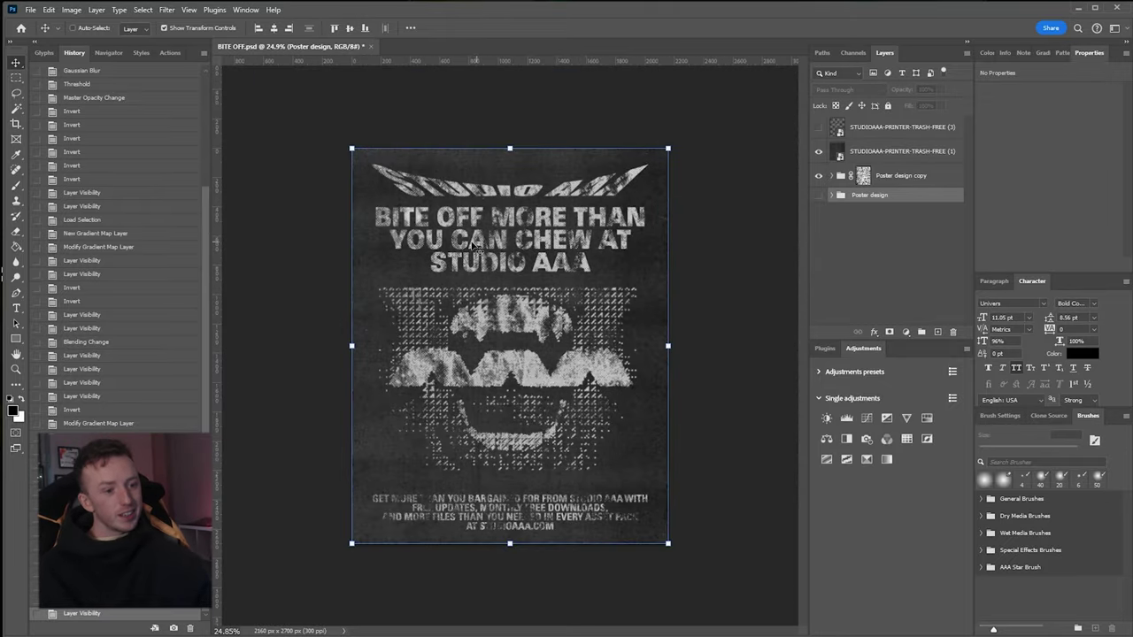
{"action": "scroll", "coordinate": [497, 325], "scroll_direction": "up", "scroll_amount": 7}
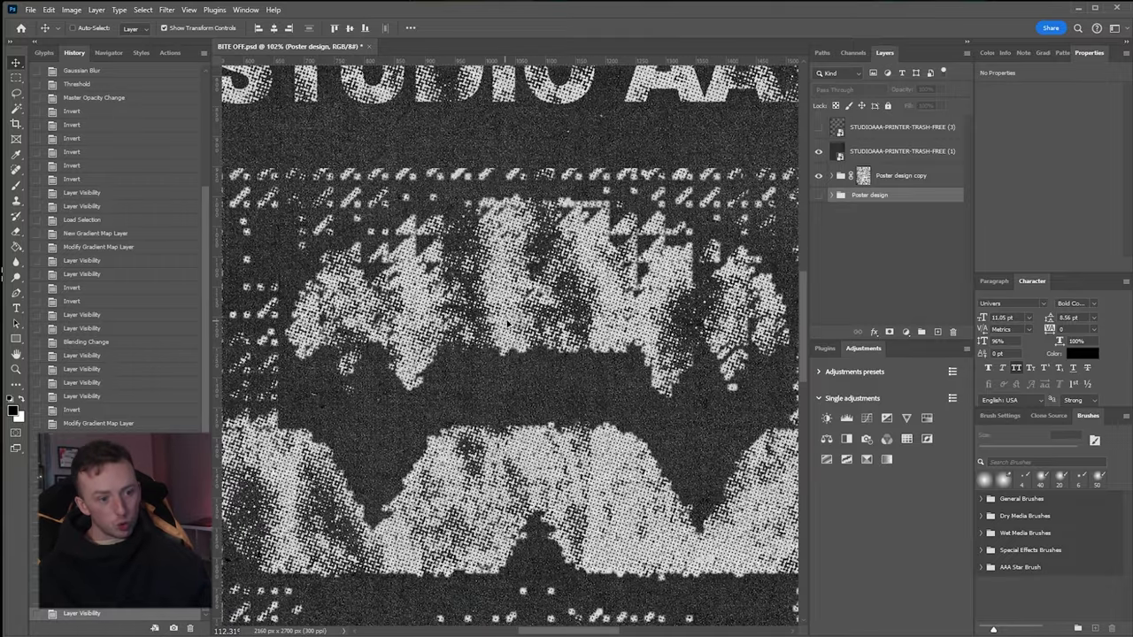
{"action": "scroll", "coordinate": [501, 326], "scroll_direction": "down", "scroll_amount": 3}
{"action": "left_click_drag", "start_coordinate": [600, 340], "coordinate": [595, 292]}
{"action": "scroll", "coordinate": [592, 292], "scroll_direction": "down", "scroll_amount": 3}
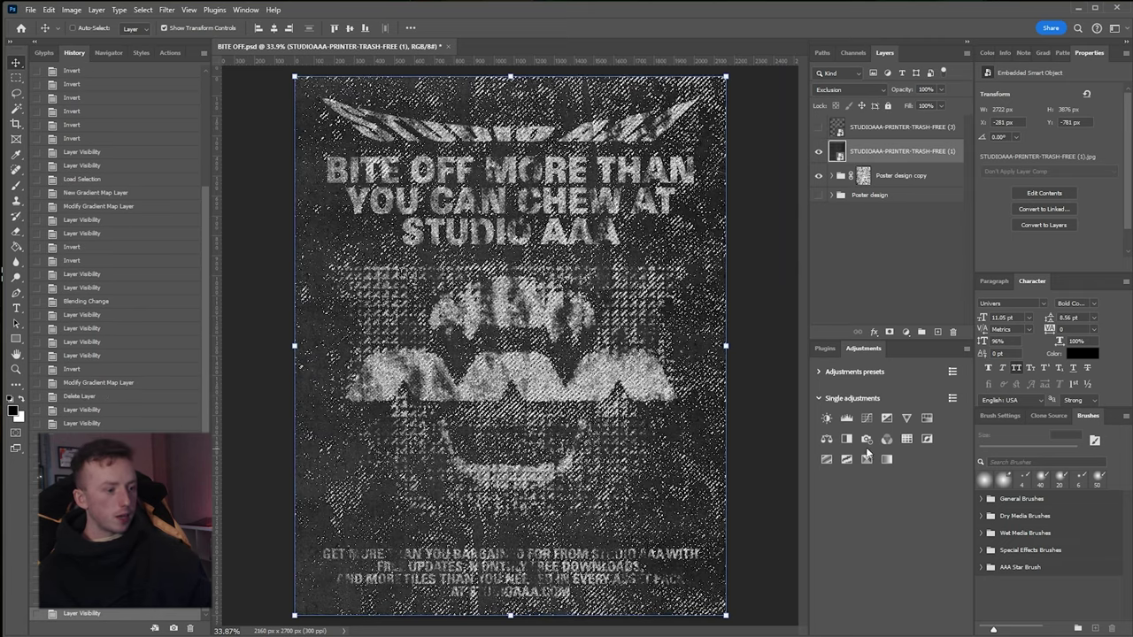
{"action": "left_click", "coordinate": [847, 418]}
{"action": "left_click_drag", "start_coordinate": [1012, 178], "coordinate": [1043, 179]}
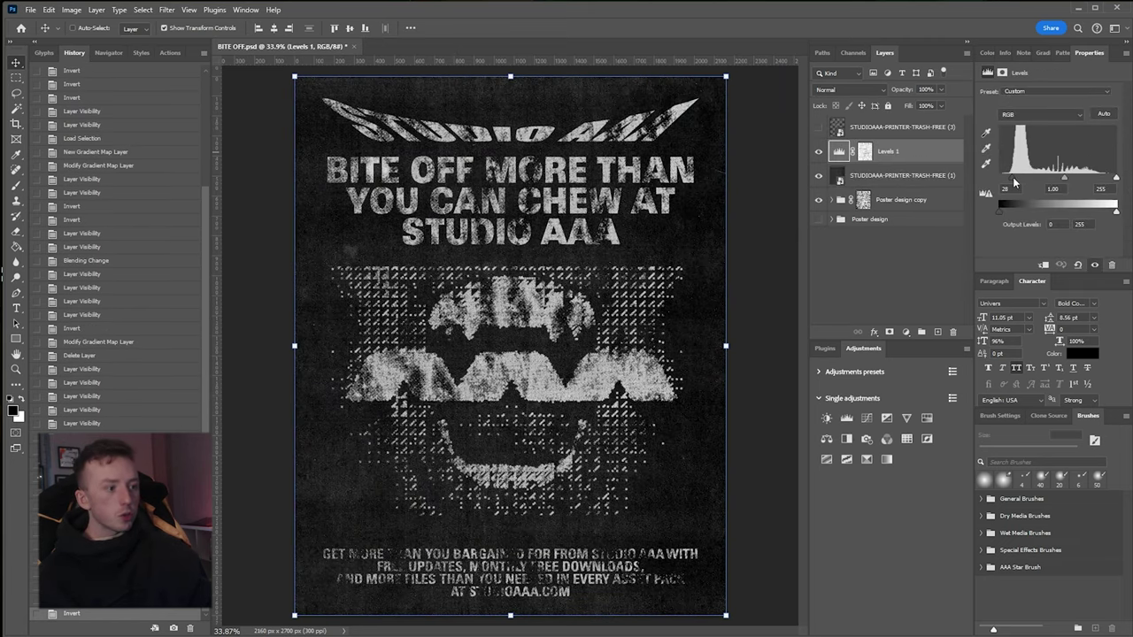
{"action": "mouse_move", "coordinate": [1016, 180]}
{"action": "left_mouse_down"}
{"action": "mouse_move", "coordinate": [1069, 180]}
{"action": "mouse_move", "coordinate": [970, 180]}
{"action": "mouse_move", "coordinate": [1016, 182]}
{"action": "left_mouse_up"}
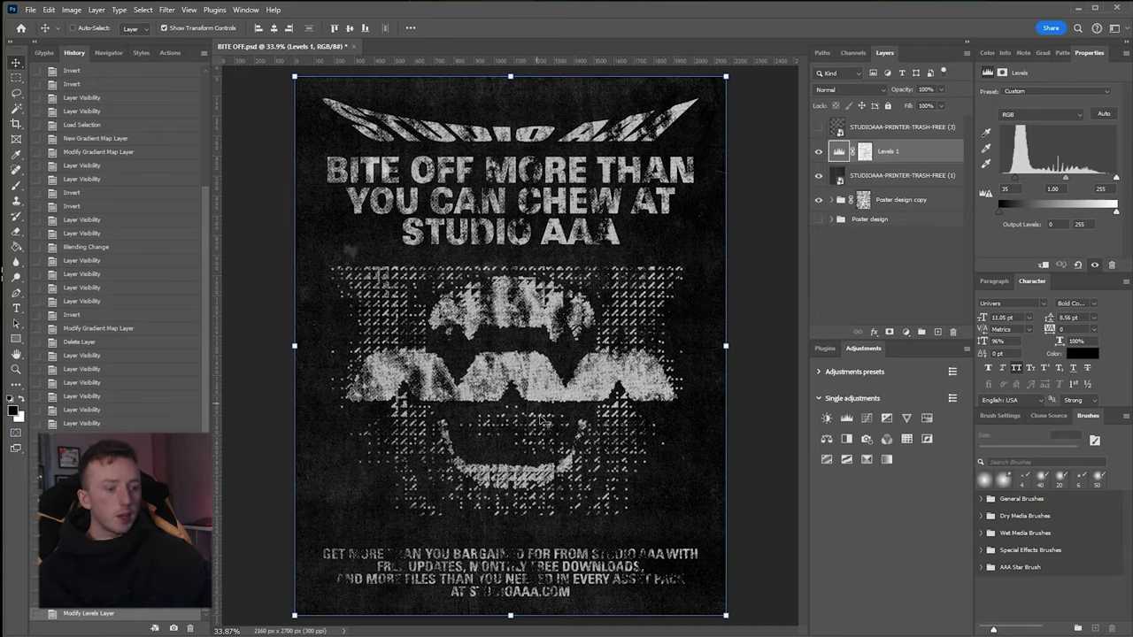
Load the Levels 1 mask as a selection and create an orange solid colour fill layer from it above STUDIOAAA-PRINTER-TRASH-FREE (3).
{"action": "scroll", "coordinate": [522, 404], "scroll_direction": "up", "scroll_amount": 10}
{"action": "scroll", "coordinate": [522, 404], "scroll_direction": "down", "scroll_amount": 10}
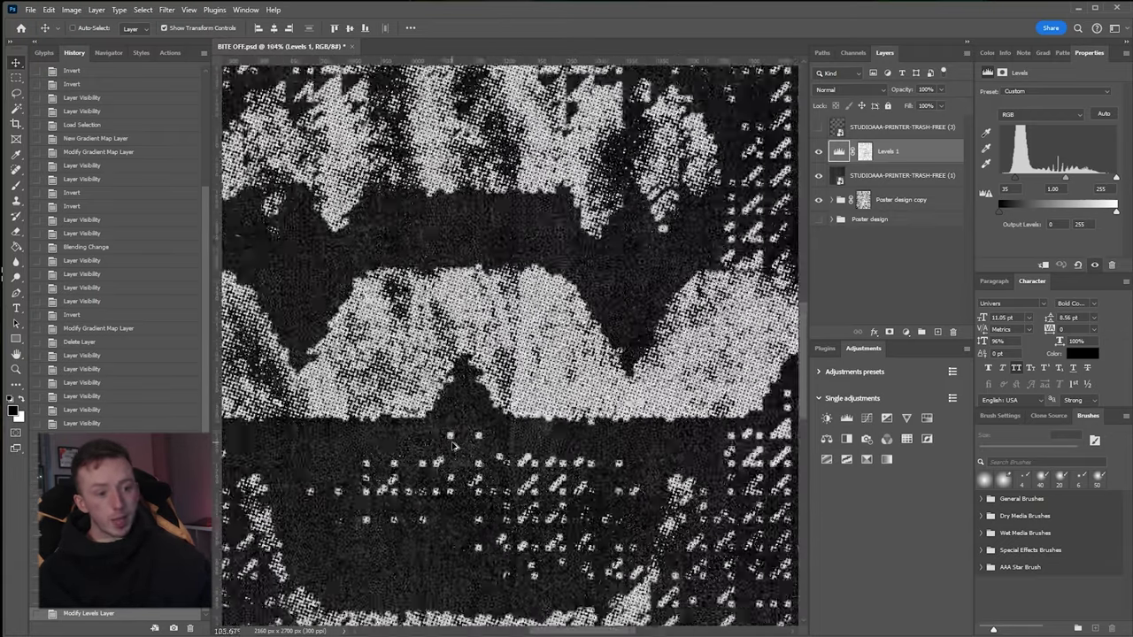
{"action": "left_click", "coordinate": [864, 151], "text": "ctrl"}
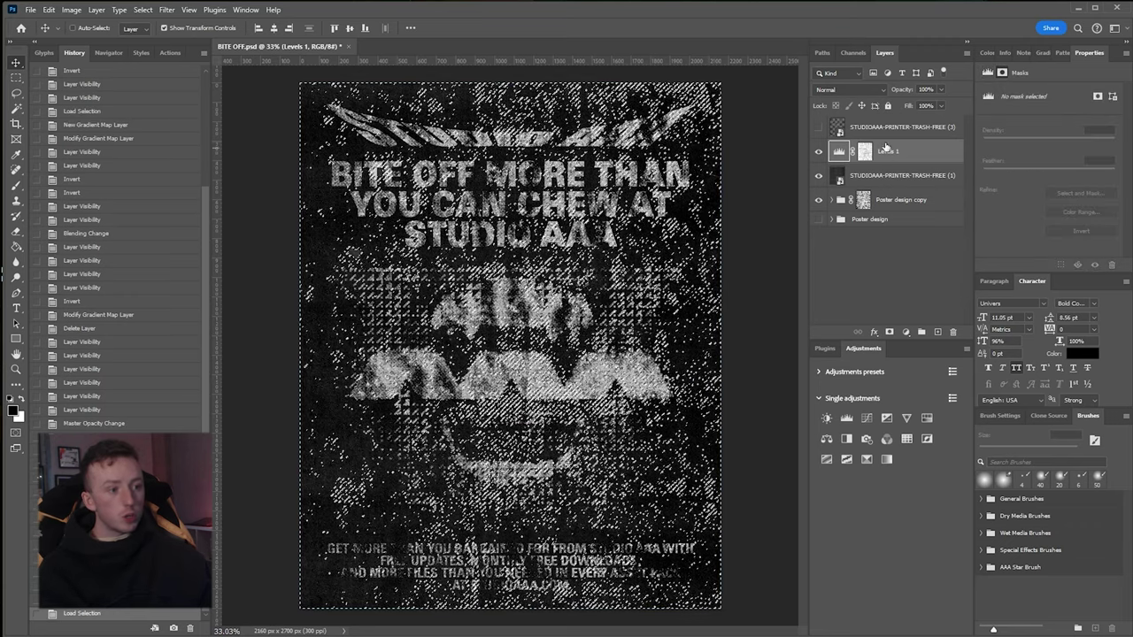
{"action": "left_click", "coordinate": [898, 127]}
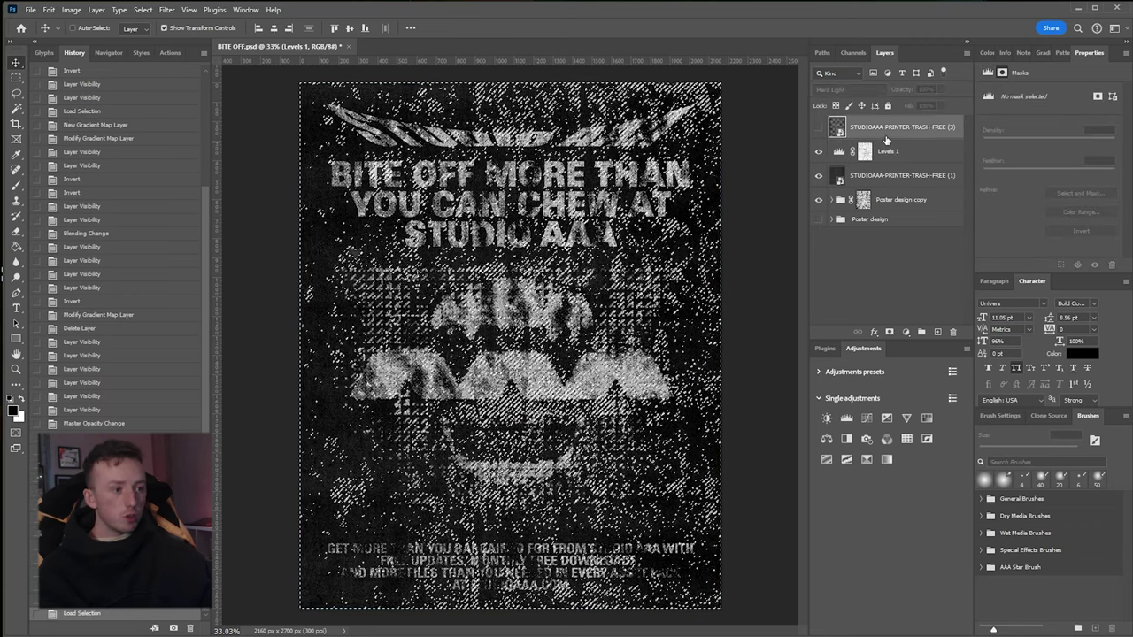
{"action": "left_click", "coordinate": [96, 10]}
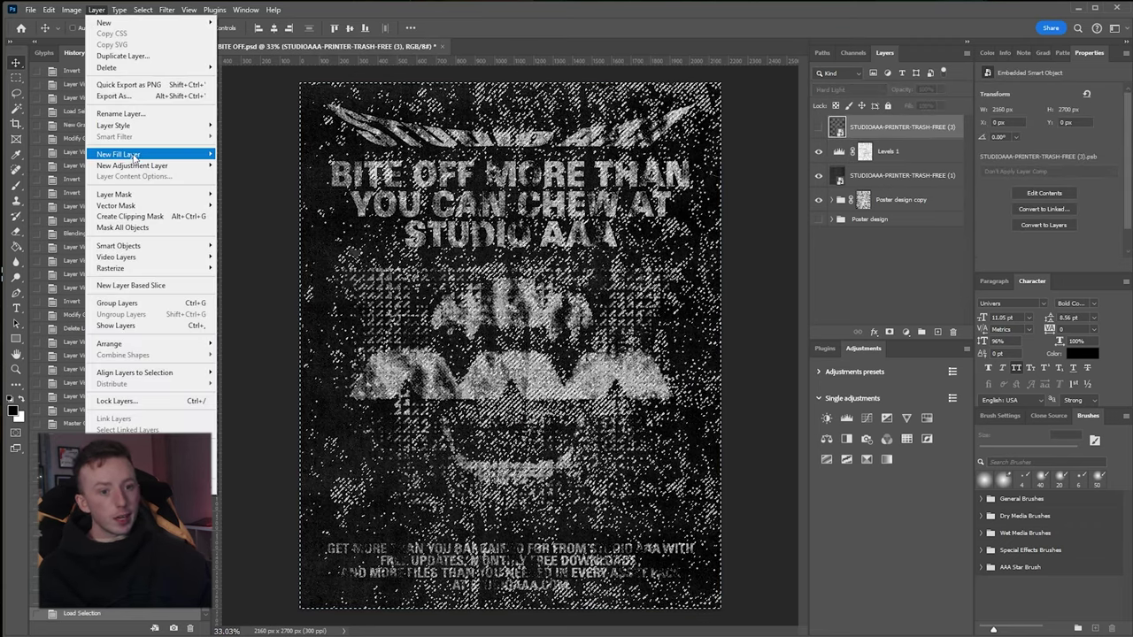
{"action": "mouse_move", "coordinate": [133, 154]}
{"action": "left_click", "coordinate": [240, 154]}
{"action": "key", "text": "Return"}
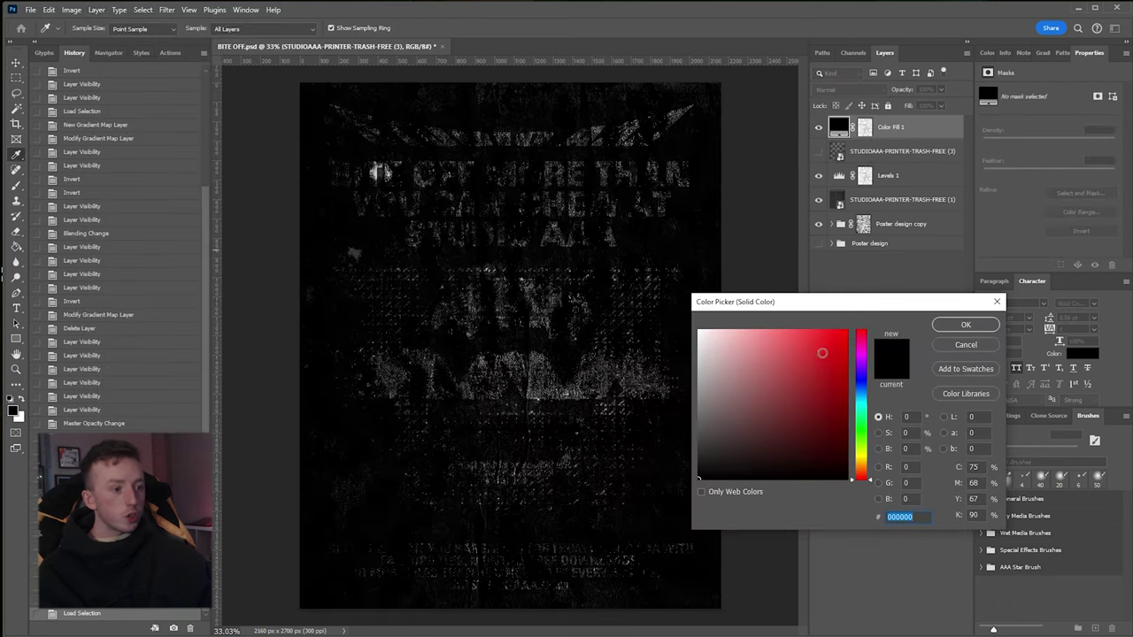
{"action": "left_click_drag", "start_coordinate": [822, 352], "coordinate": [1083, 244]}
{"action": "left_click_drag", "start_coordinate": [862, 377], "coordinate": [863, 455]}
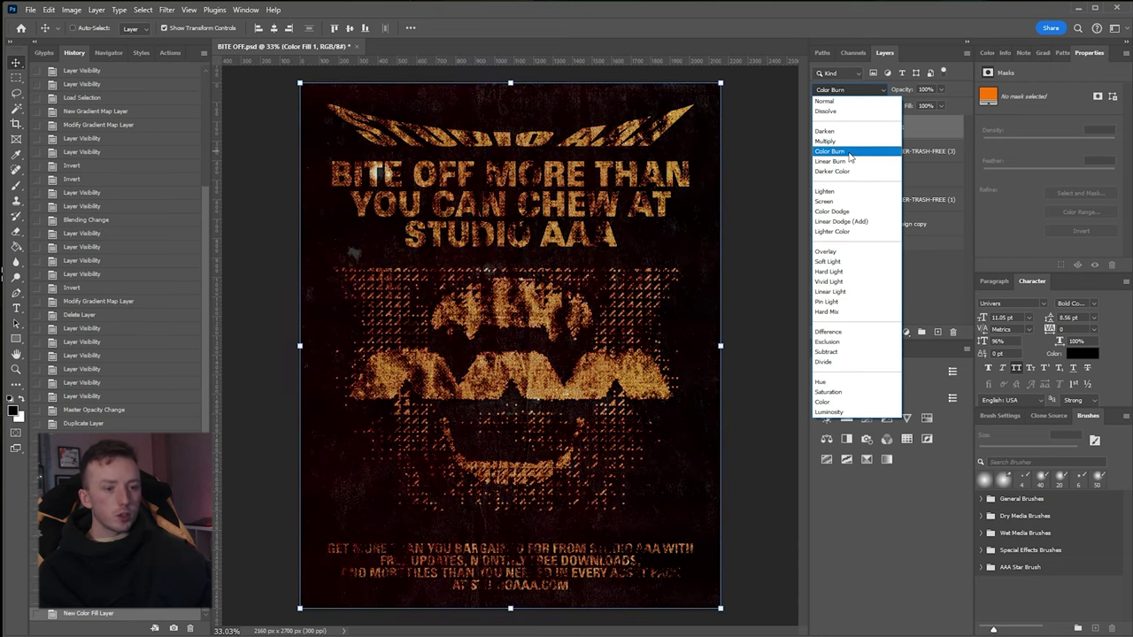
Set the orange fill layer to Color Burn and move it between STUDIOAAA-PRINTER-TRASH-FREE (3) and Levels 1.
{"action": "left_click", "coordinate": [848, 152]}
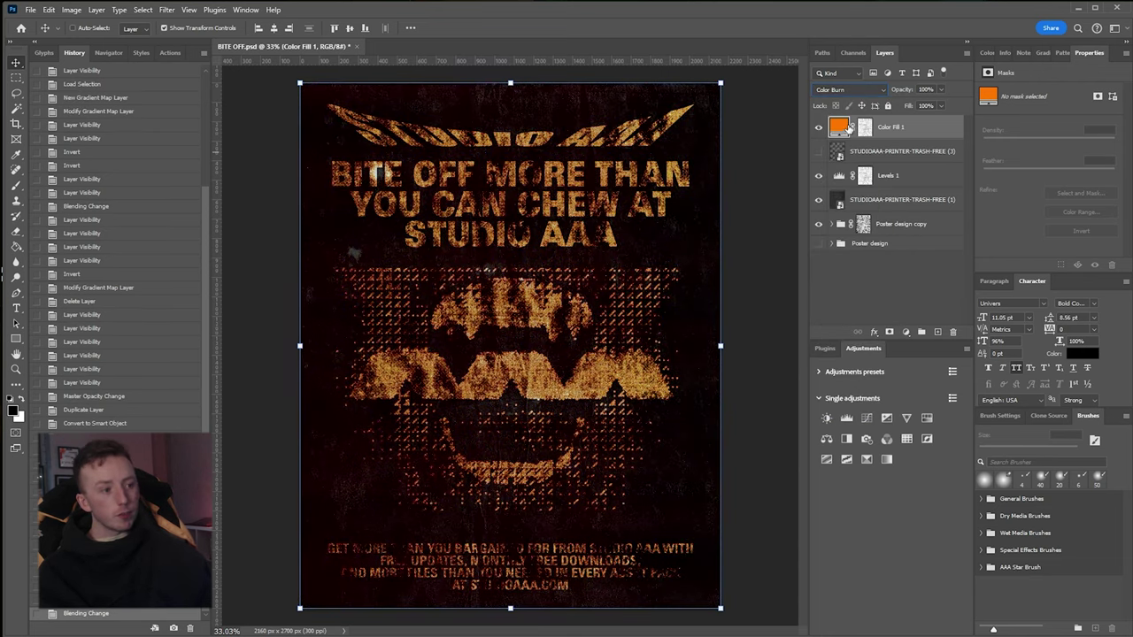
{"action": "left_click_drag", "start_coordinate": [848, 127], "coordinate": [876, 213]}
{"action": "left_click", "coordinate": [818, 177]}
{"action": "left_click", "coordinate": [817, 177]}
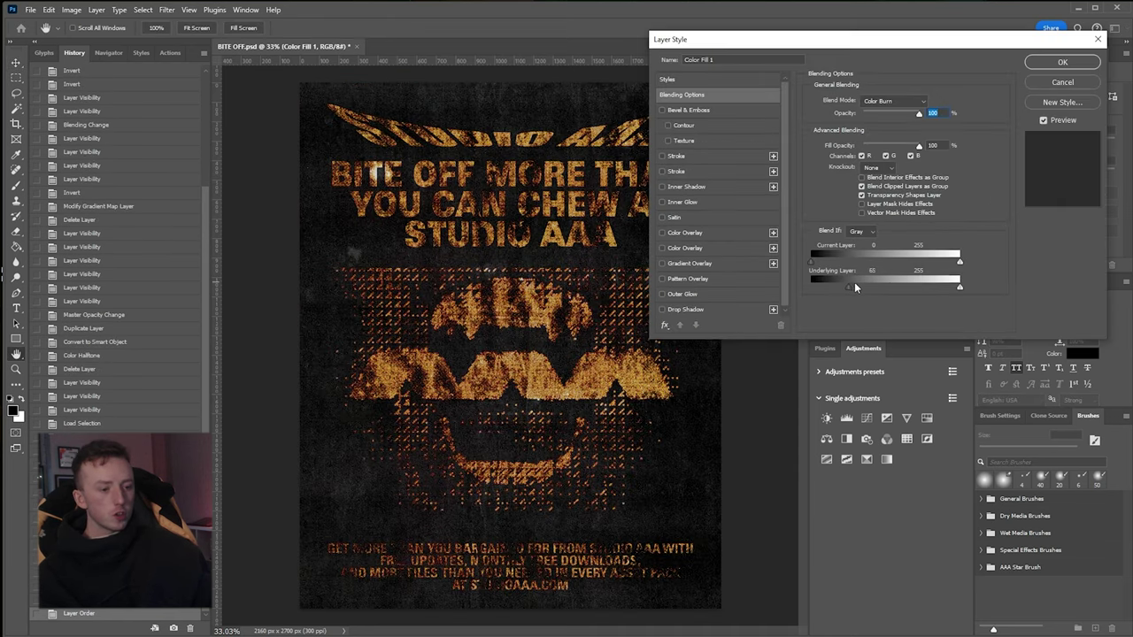
Exclude the underlying dark tones from the colour fill with Blend If, and change the fill colour to lime green, about #b4ff00.
{"action": "mouse_move", "coordinate": [854, 282]}
{"action": "left_mouse_down"}
{"action": "mouse_move", "coordinate": [893, 282]}
{"action": "mouse_move", "coordinate": [863, 281]}
{"action": "left_mouse_up"}
{"action": "left_click", "coordinate": [1083, 67]}
{"action": "left_click_drag", "start_coordinate": [858, 451], "coordinate": [858, 446]}
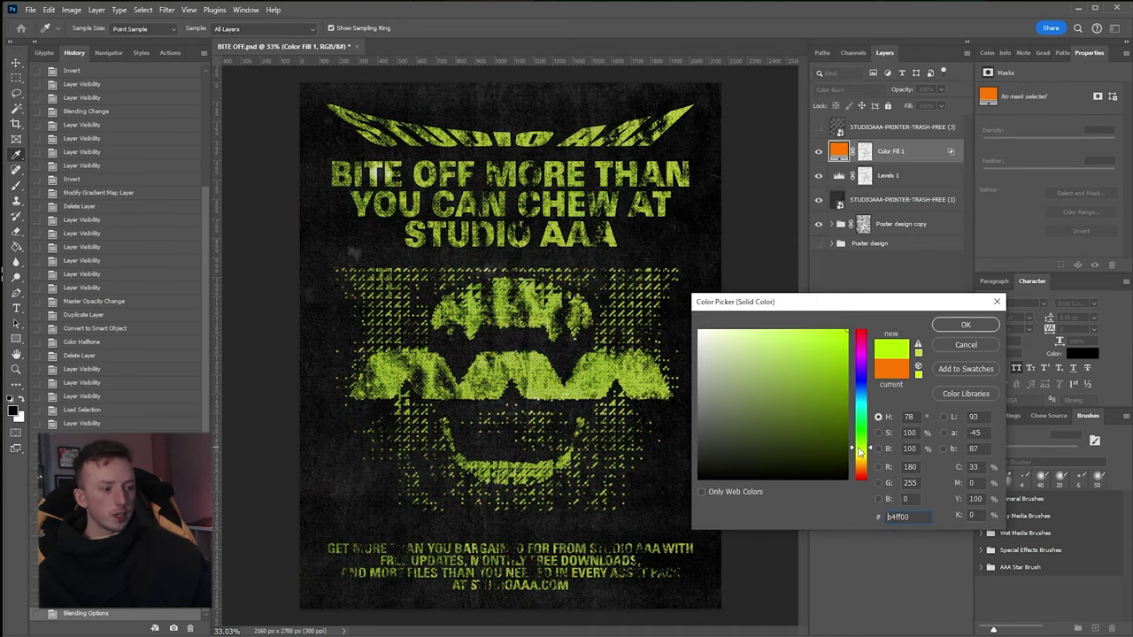
{"action": "left_click", "coordinate": [965, 324]}
Compare the poster with and without the green colour fill and the STUDIOAAA-PRINTER-TRASH-FREE (3) texture, leaving the fill visible and the texture hidden.
{"action": "left_click", "coordinate": [818, 128]}
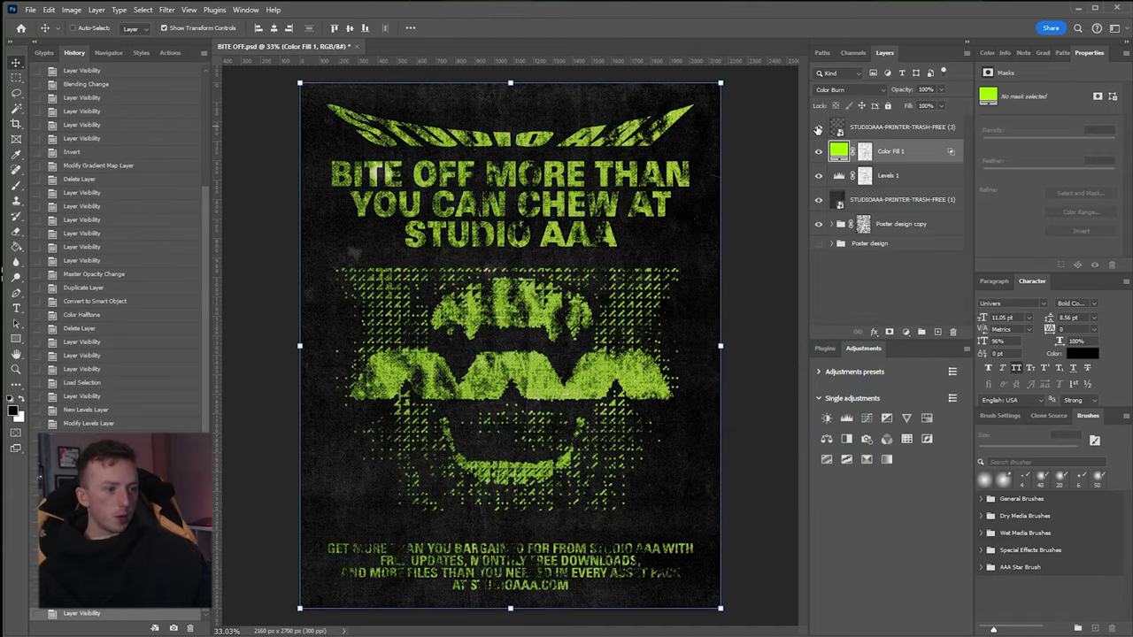
{"action": "scroll", "coordinate": [470, 345], "scroll_direction": "up", "scroll_amount": 3}
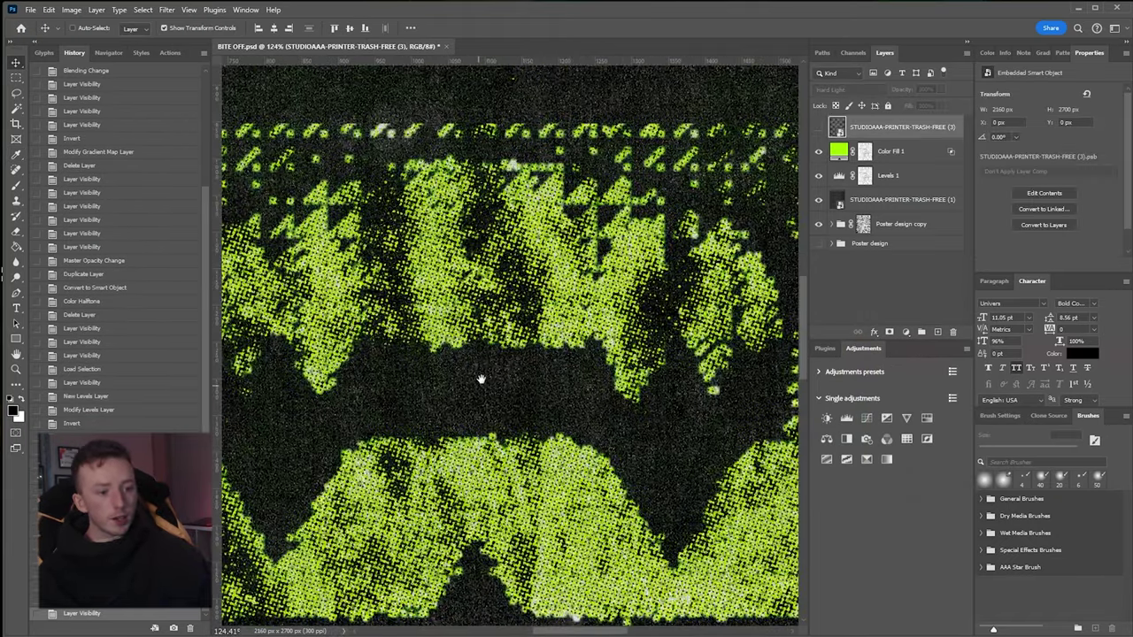
{"action": "left_click_drag", "start_coordinate": [480, 379], "coordinate": [591, 116]}
{"action": "scroll", "coordinate": [518, 142], "scroll_direction": "down", "scroll_amount": 5}
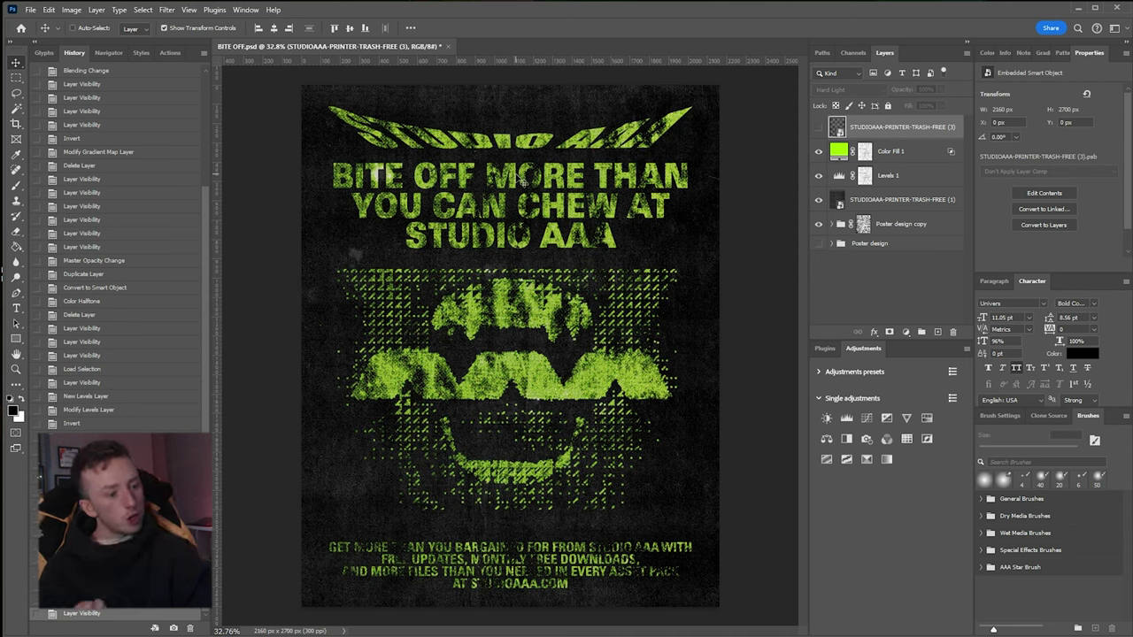
{"action": "left_click", "coordinate": [818, 153]}
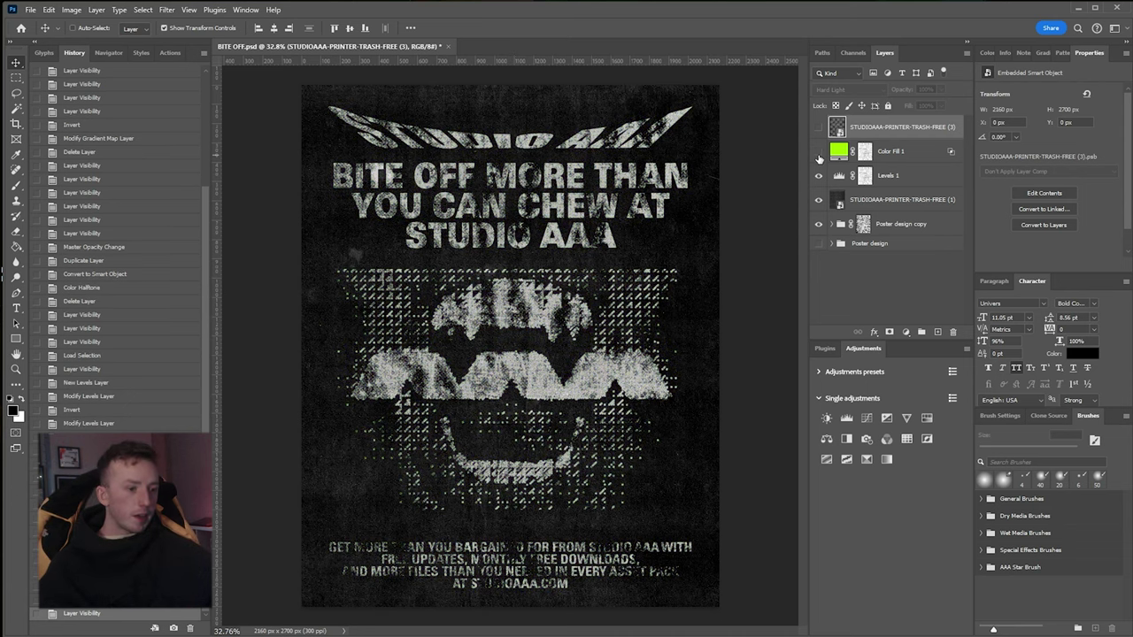
{"action": "left_click", "coordinate": [817, 154]}
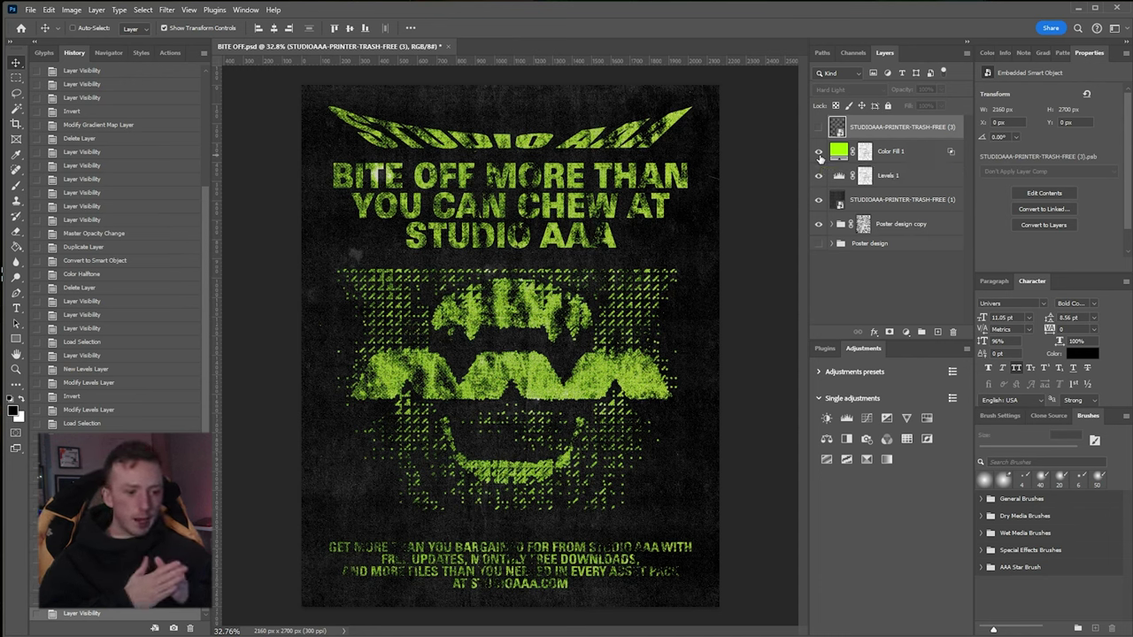
{"action": "left_click", "coordinate": [818, 128]}
{"action": "left_click", "coordinate": [819, 129]}
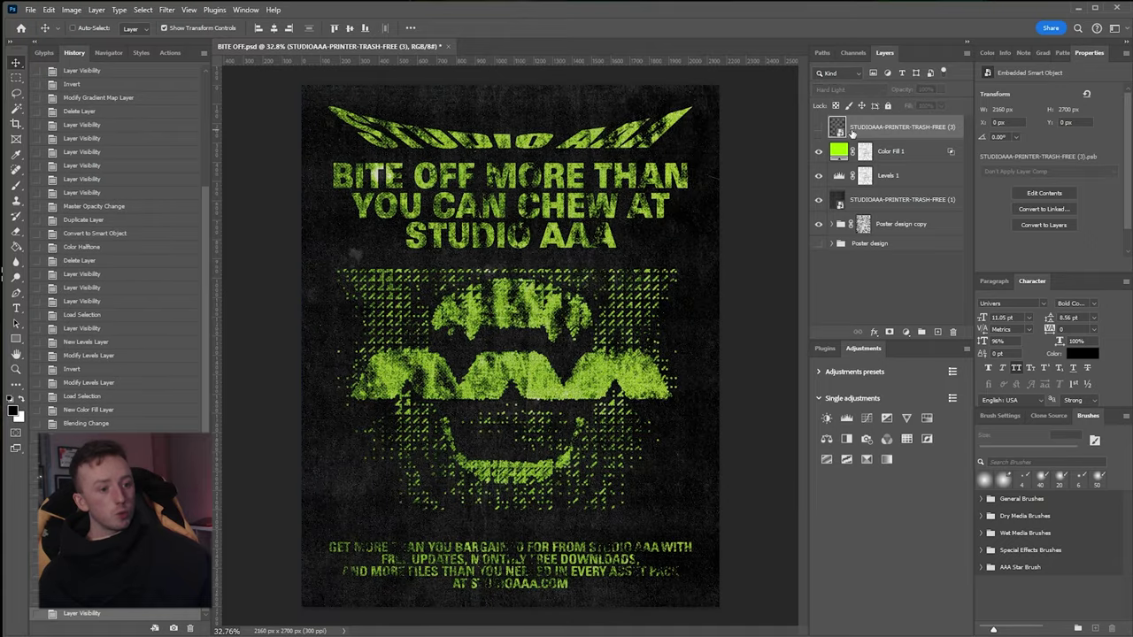
Examine the green halftone texture up close in the burger artwork and the headline lettering.
{"action": "scroll", "coordinate": [427, 371], "scroll_direction": "up", "scroll_amount": 10}
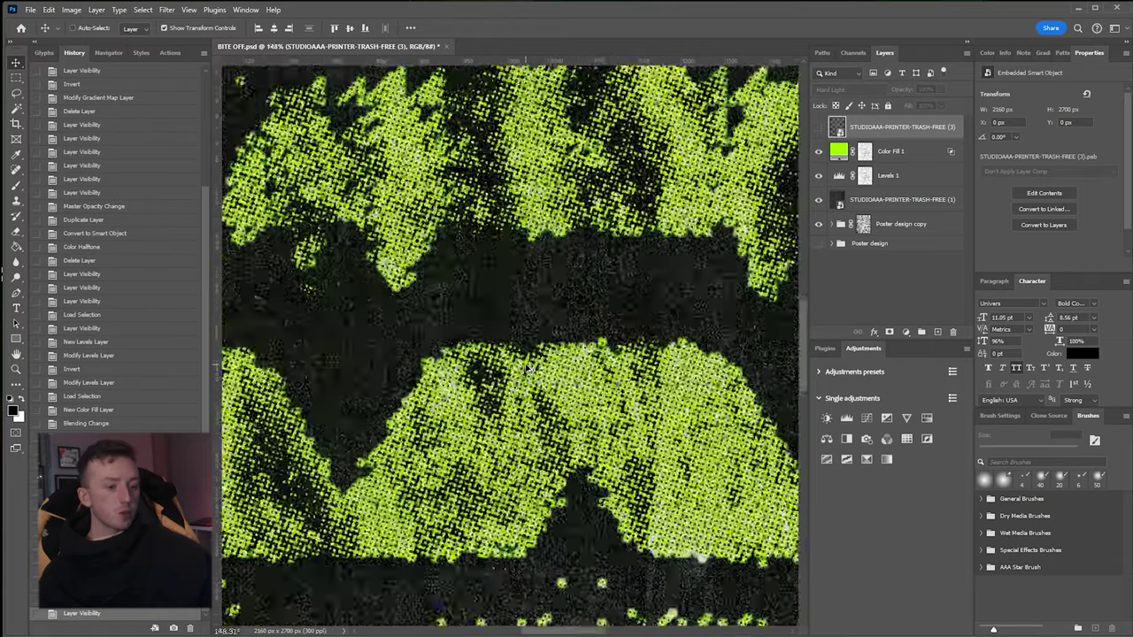
{"action": "scroll", "coordinate": [493, 250], "scroll_direction": "down", "scroll_amount": 6}
{"action": "scroll", "coordinate": [504, 259], "scroll_direction": "up", "scroll_amount": 4}
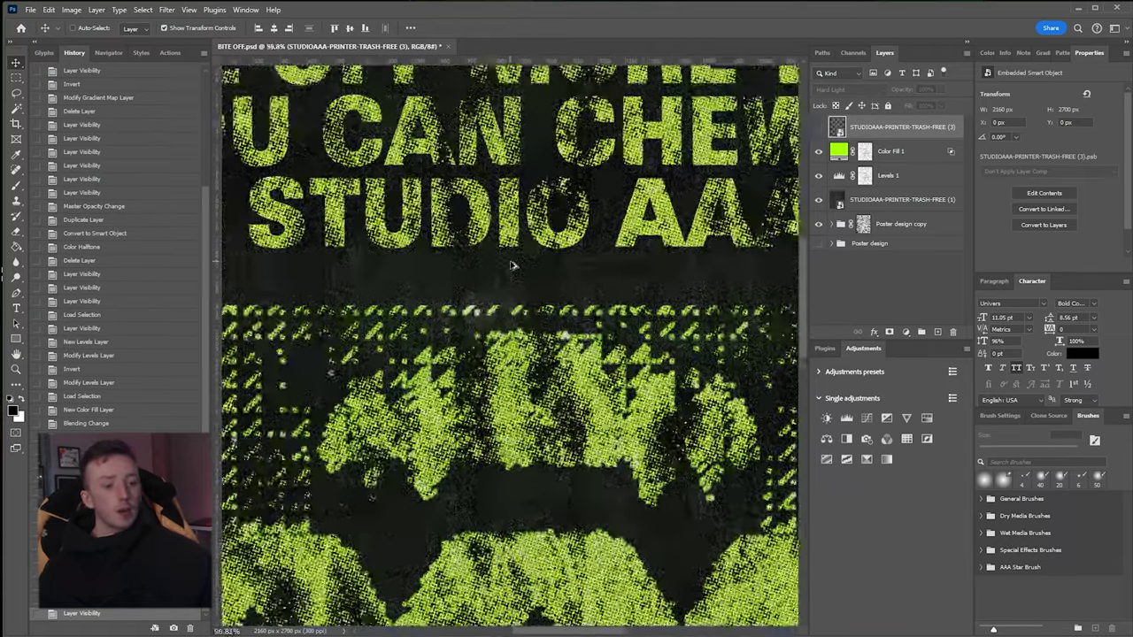
{"action": "scroll", "coordinate": [514, 264], "scroll_direction": "up", "scroll_amount": 7}
{"action": "scroll", "coordinate": [493, 295], "scroll_direction": "down", "scroll_amount": 4}
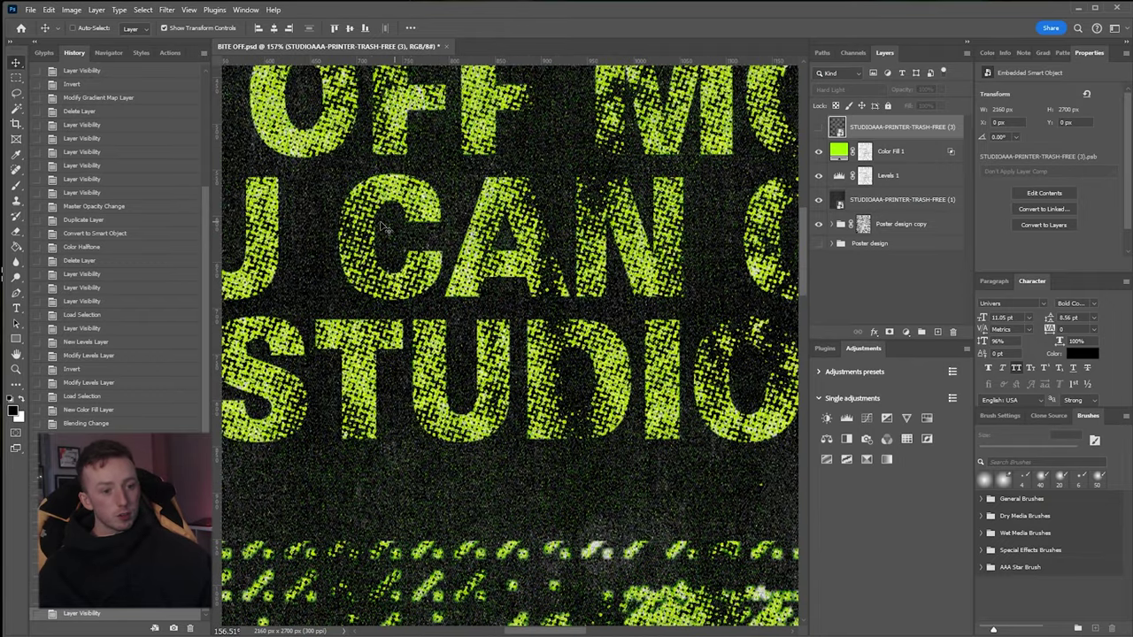
{"action": "left_click_drag", "start_coordinate": [383, 227], "coordinate": [551, 265]}
{"action": "scroll", "coordinate": [550, 264], "scroll_direction": "down", "scroll_amount": 3}
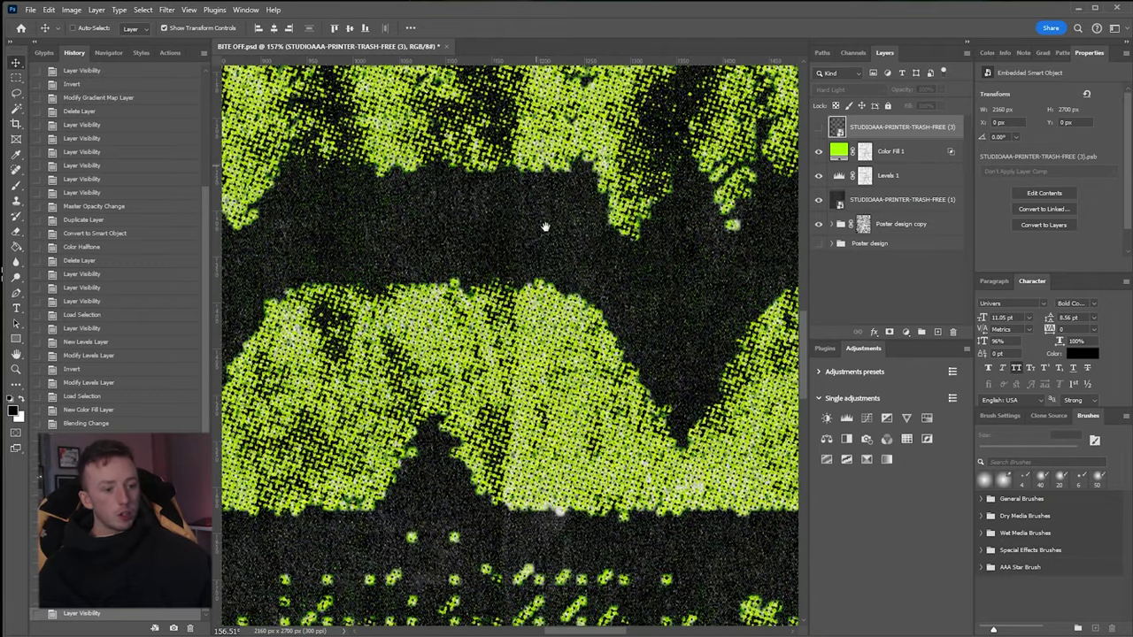
{"action": "scroll", "coordinate": [531, 262], "scroll_direction": "down", "scroll_amount": 6}
{"action": "scroll", "coordinate": [520, 259], "scroll_direction": "down", "scroll_amount": 2}
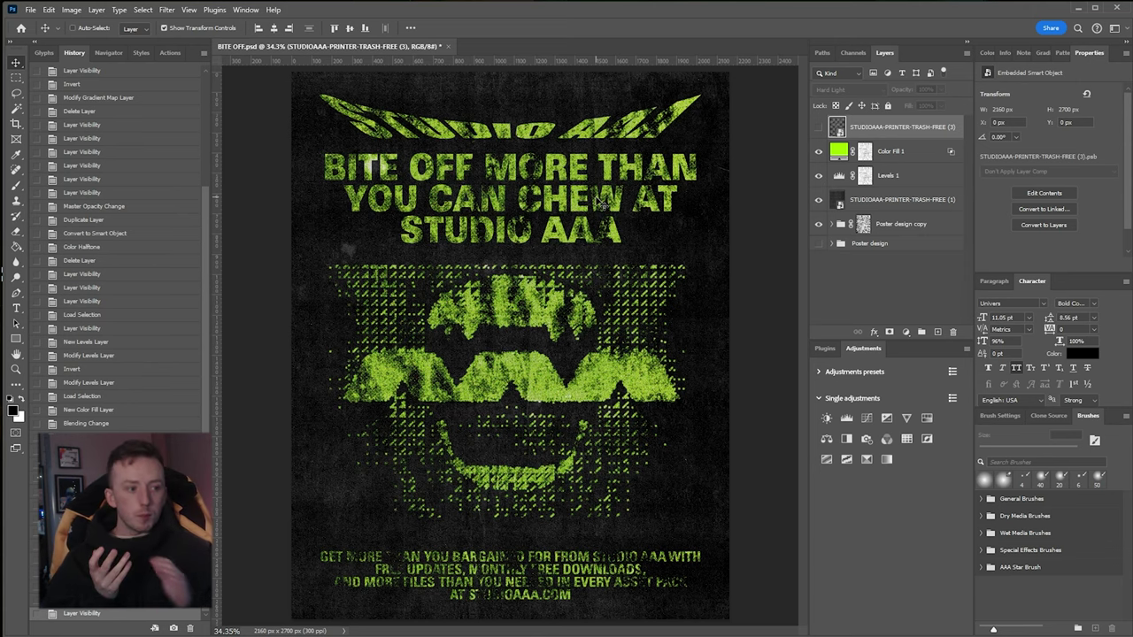
Switch to File Explorer to look over the three STUDIOAAA-PRINTER-TRASH-FREE texture files, and return to the poster in Photoshop.
{"action": "key", "text": "alt+Tab"}
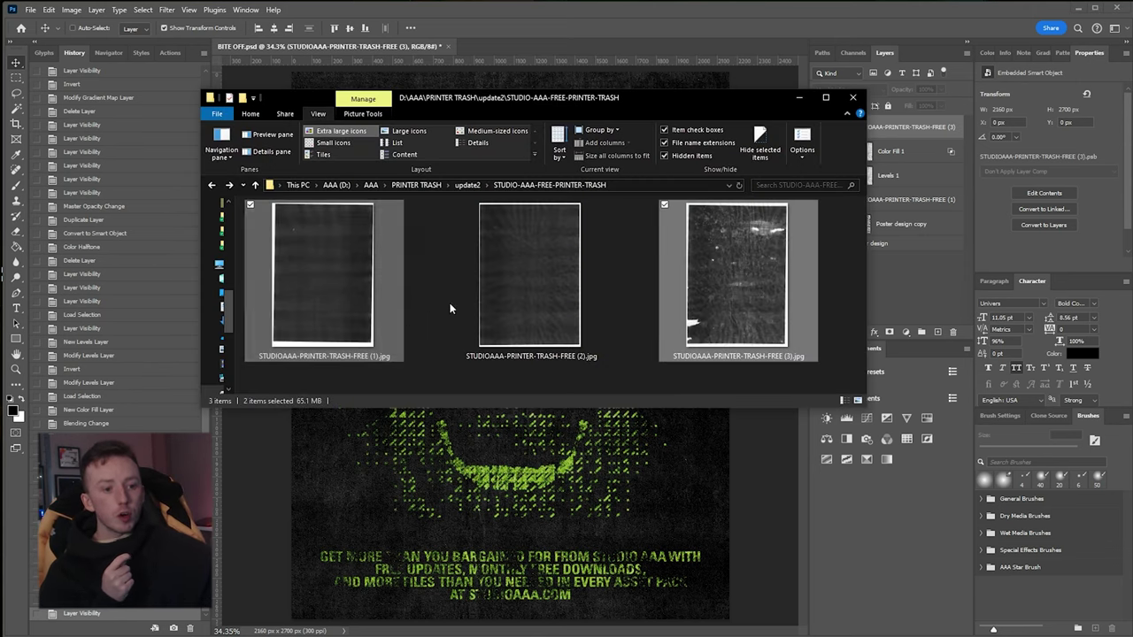
{"action": "left_click", "coordinate": [844, 266]}
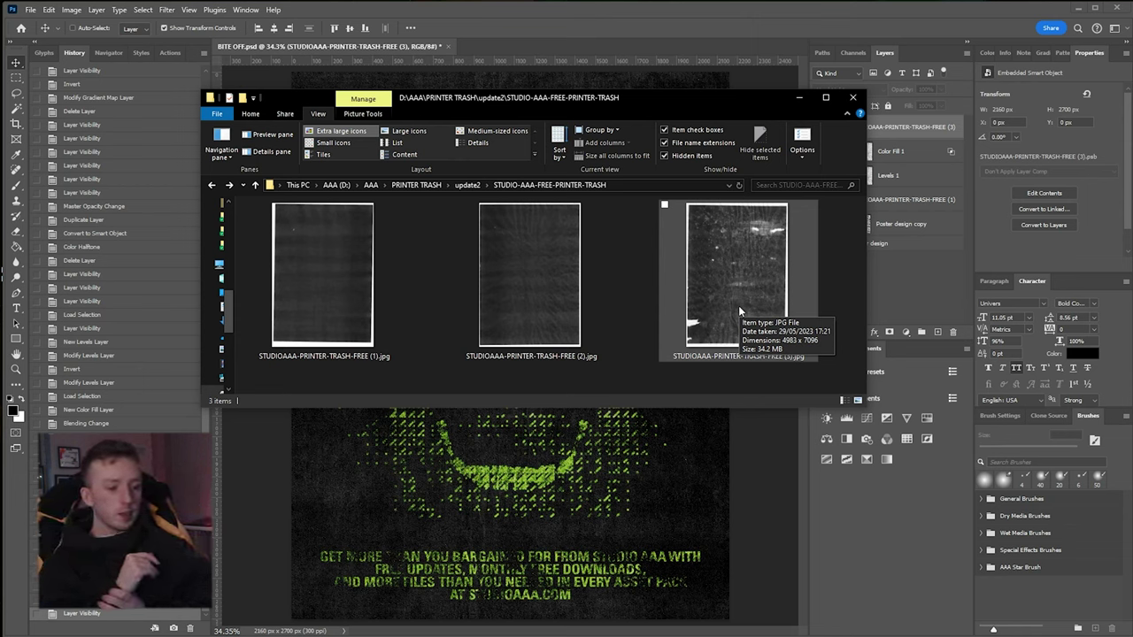
{"action": "left_click", "coordinate": [727, 491]}
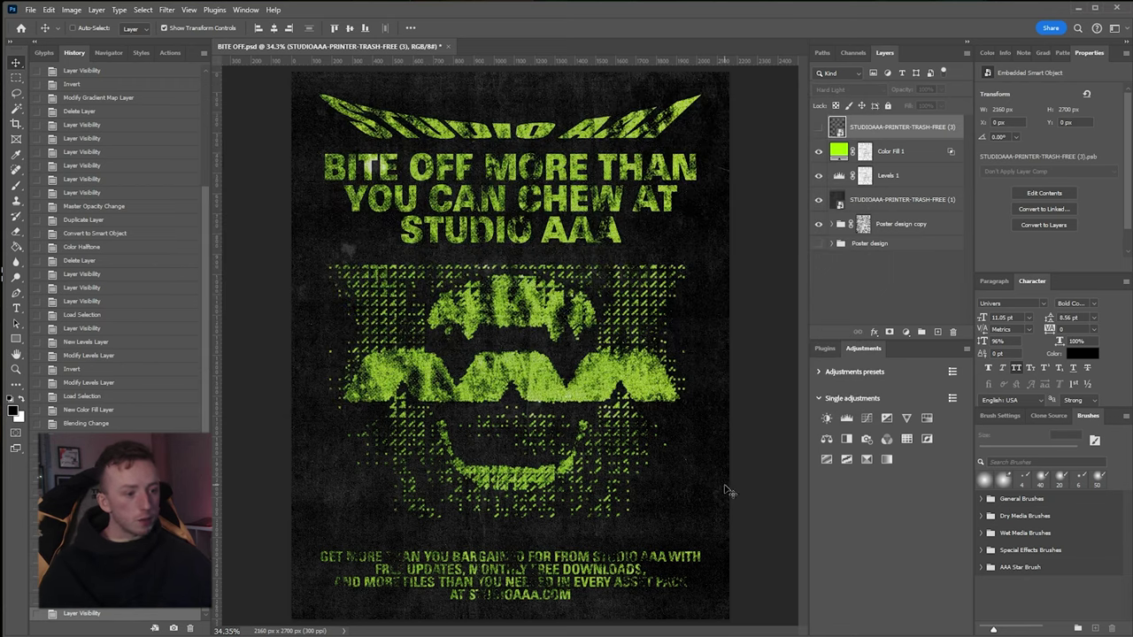
Add a Curves adjustment directly below Levels 1, reshape its curve to soften the green, and select the Poster design copy mask.
{"action": "left_click", "coordinate": [872, 422]}
{"action": "mouse_move", "coordinate": [1060, 174]}
{"action": "left_mouse_down"}
{"action": "mouse_move", "coordinate": [1036, 182]}
{"action": "mouse_move", "coordinate": [1050, 165]}
{"action": "mouse_move", "coordinate": [1048, 177]}
{"action": "left_mouse_up"}
{"action": "left_click", "coordinate": [863, 248]}
Inspect the softened green halftone across the burger artwork and headline, both up close and on the whole poster.
{"action": "scroll", "coordinate": [503, 383], "scroll_direction": "up", "scroll_amount": 5}
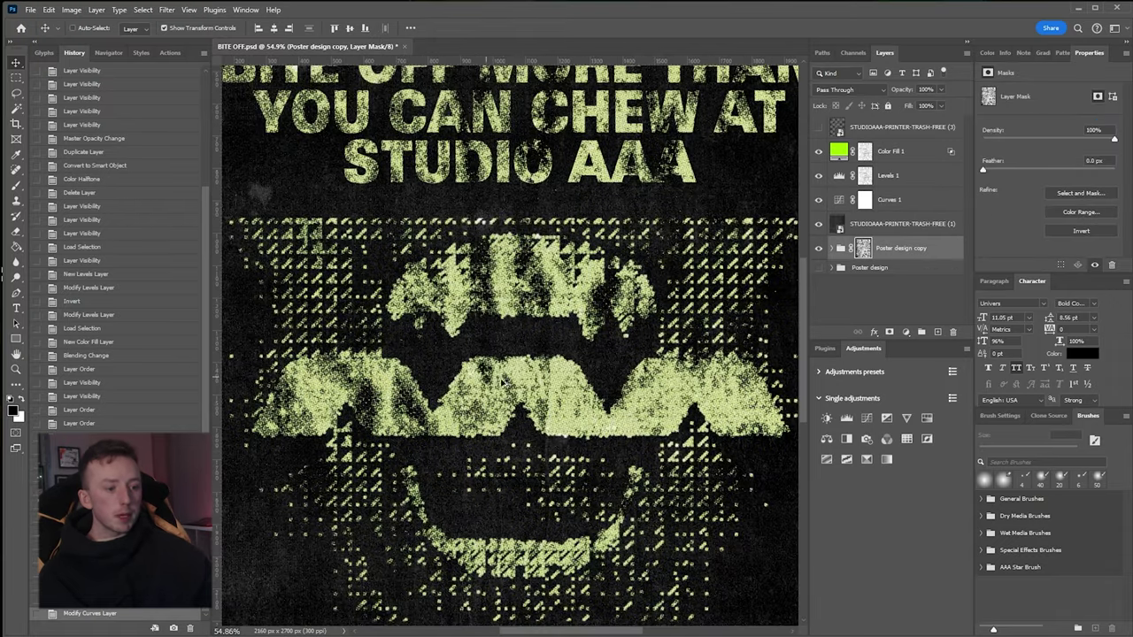
{"action": "left_click_drag", "start_coordinate": [525, 421], "coordinate": [524, 312]}
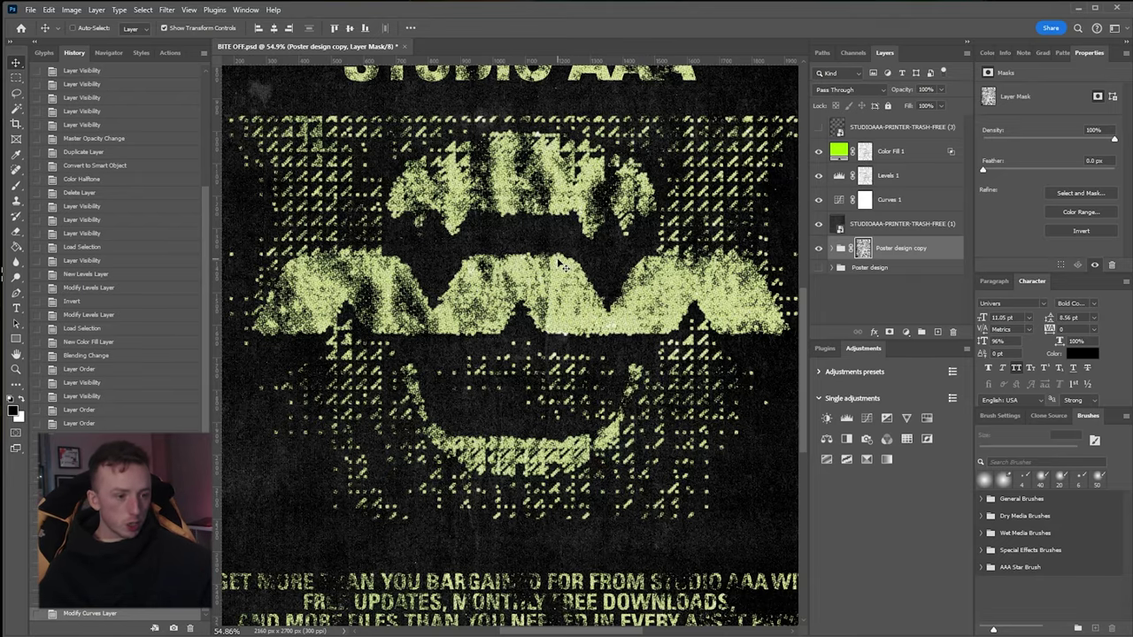
{"action": "scroll", "coordinate": [560, 264], "scroll_direction": "up", "scroll_amount": 3}
{"action": "scroll", "coordinate": [518, 202], "scroll_direction": "up", "scroll_amount": 4}
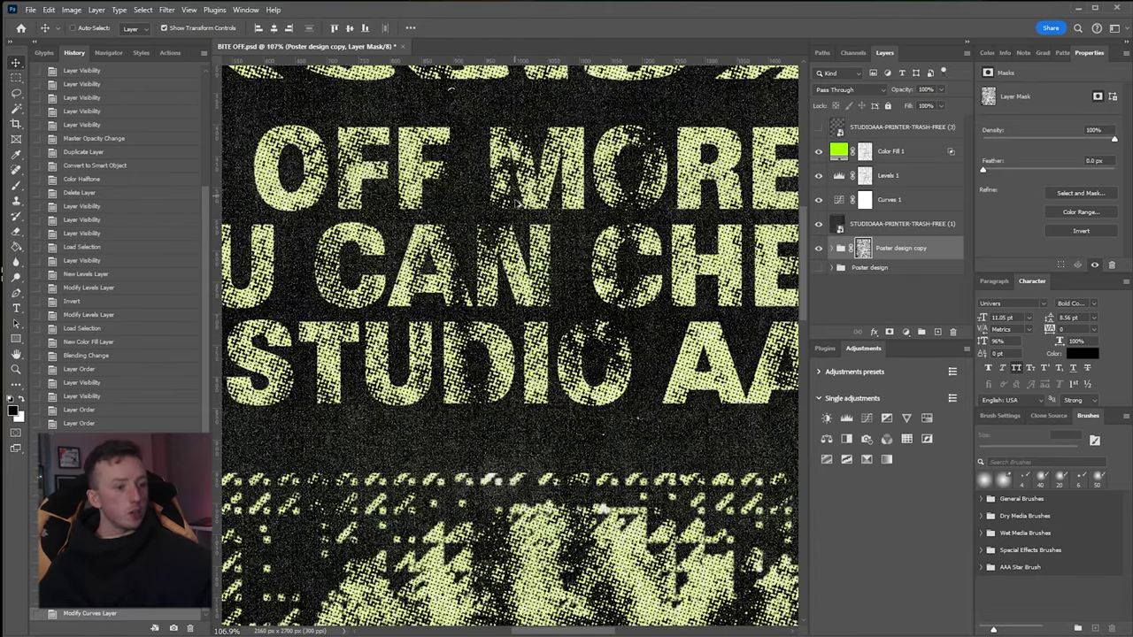
{"action": "scroll", "coordinate": [519, 202], "scroll_direction": "down", "scroll_amount": 6}
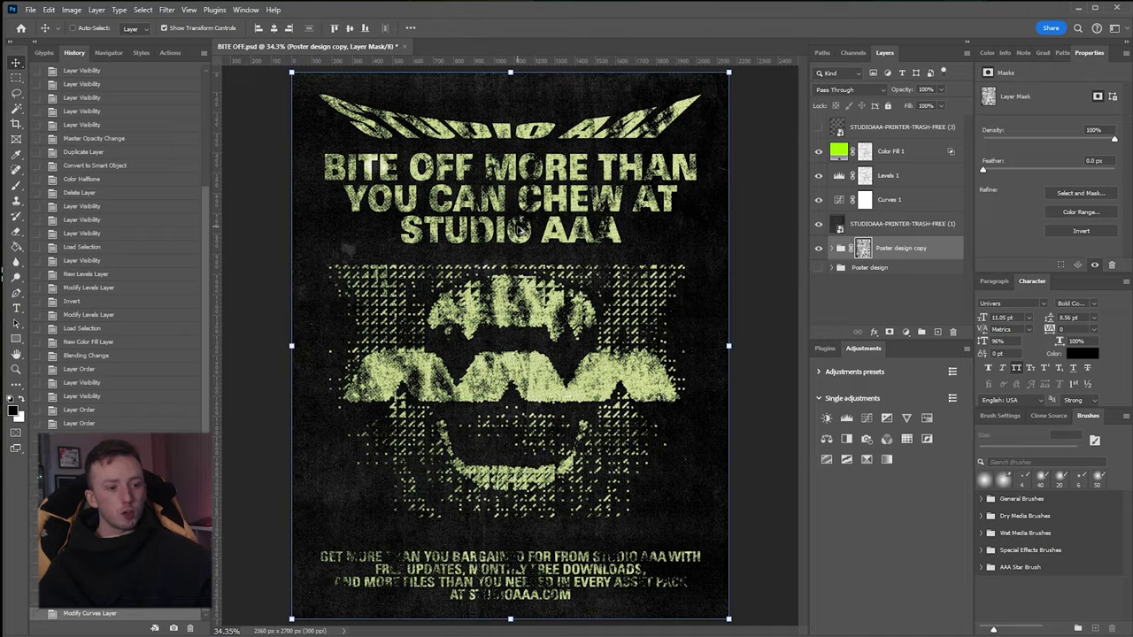
{"action": "scroll", "coordinate": [520, 228], "scroll_direction": "up", "scroll_amount": 5}
{"action": "scroll", "coordinate": [528, 212], "scroll_direction": "down", "scroll_amount": 3}
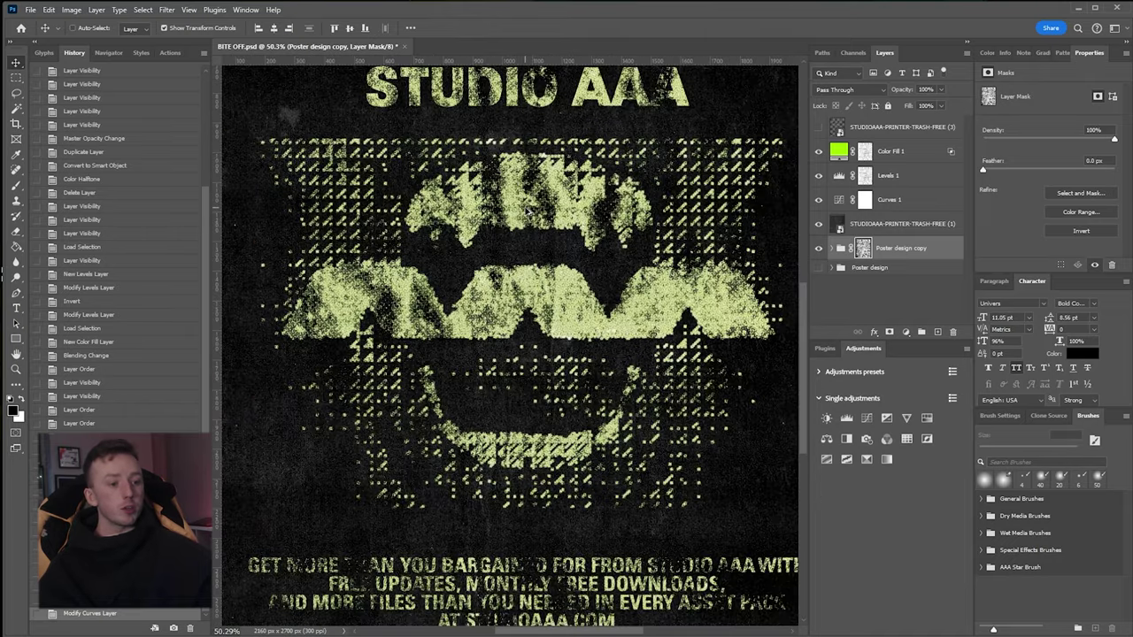